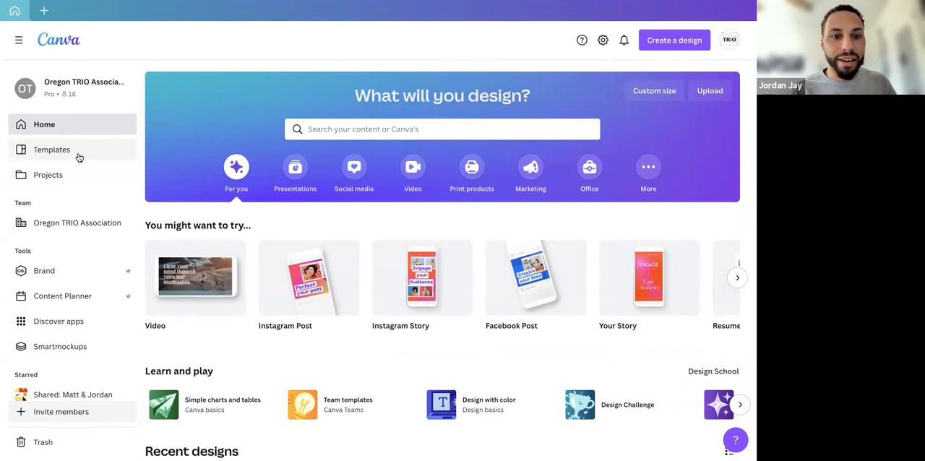
Look over the home page's suggested design types, learning section and recent designs
scroll(265, 303, down, 1)
scroll(266, 302, down, 2)
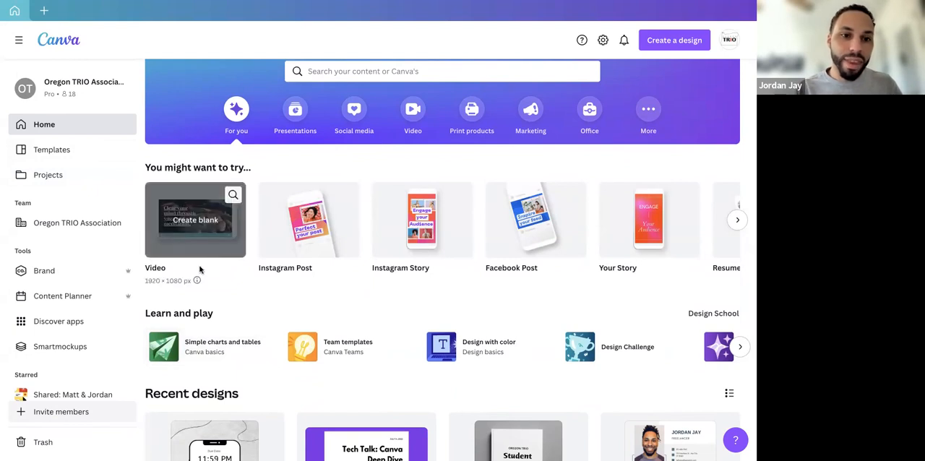
scroll(241, 316, down, 1)
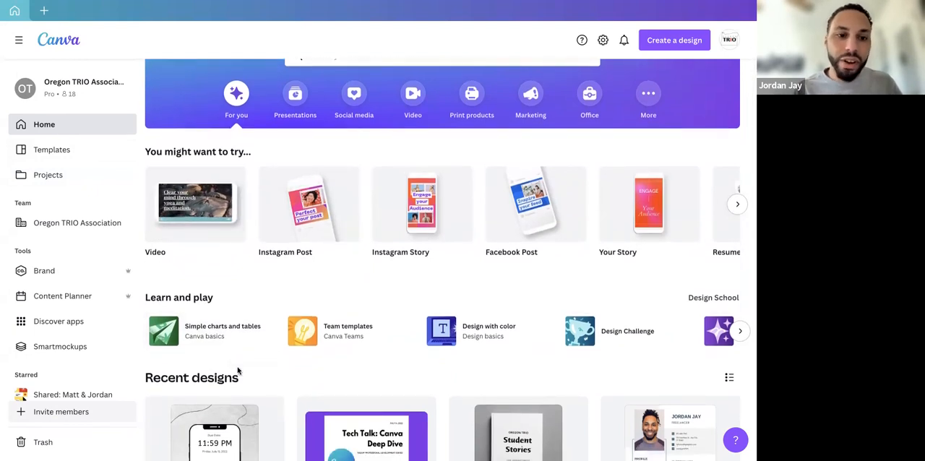
scroll(239, 373, down, 2)
scroll(240, 374, down, 1)
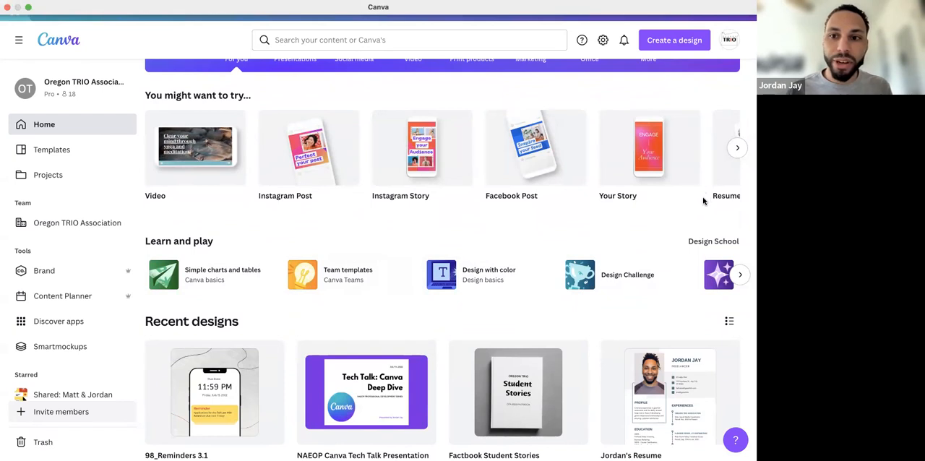
Browse the suggested design types on the home page through to Poster (Portrait), Photo Collage and LinkedIn Banner
click(737, 149)
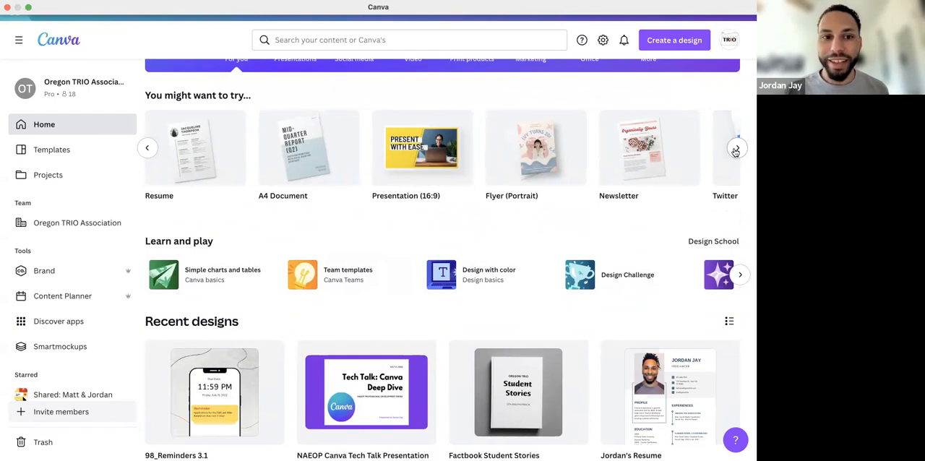
click(738, 148)
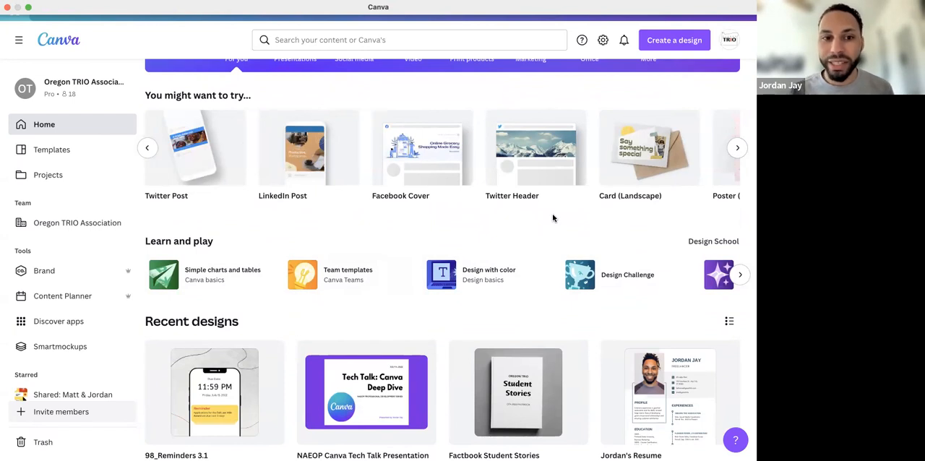
click(147, 148)
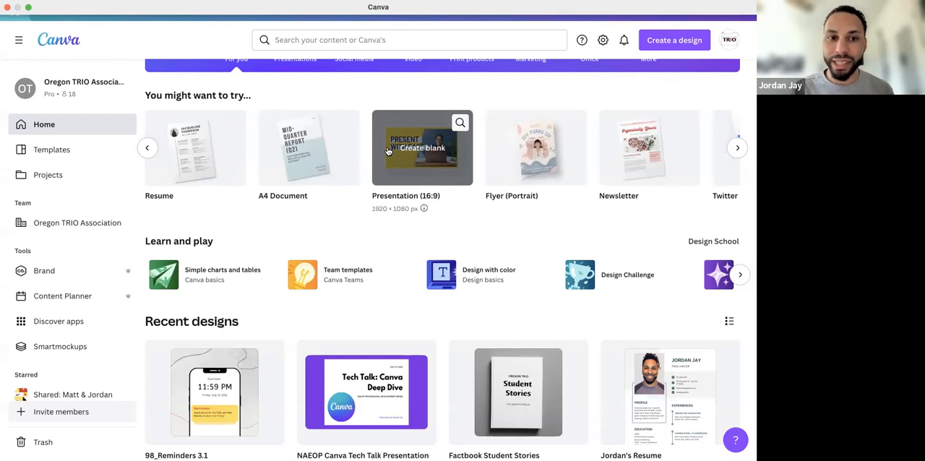
click(738, 149)
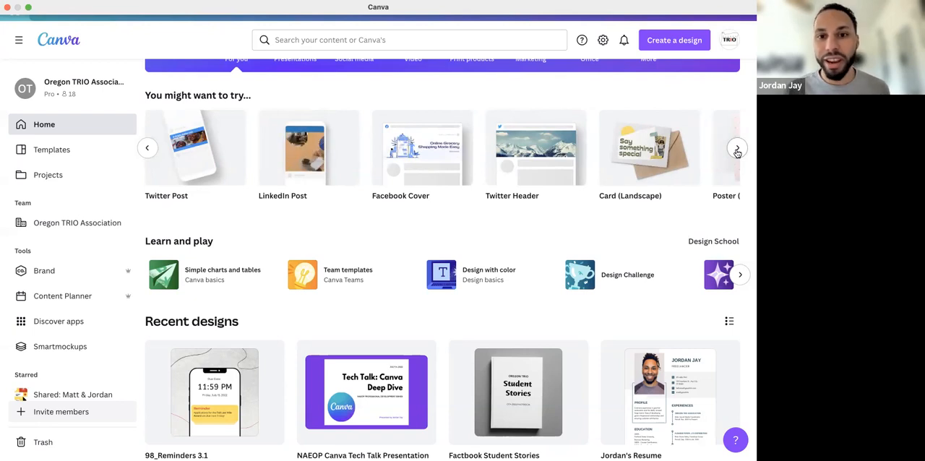
mouse_move(391, 170)
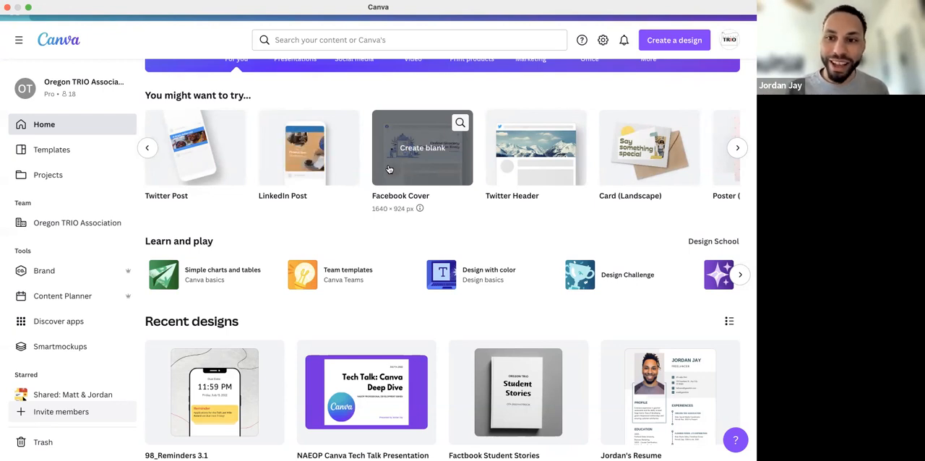
click(737, 148)
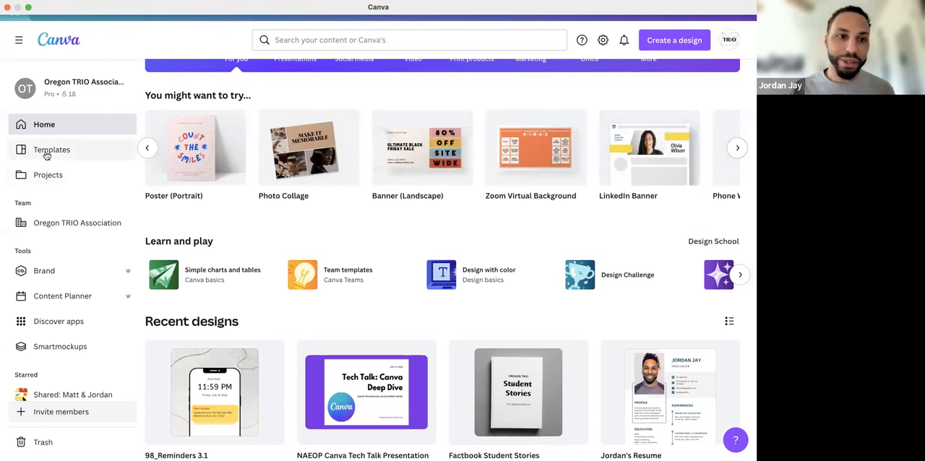
View the template library and its search suggestions, and return to the home page
click(47, 152)
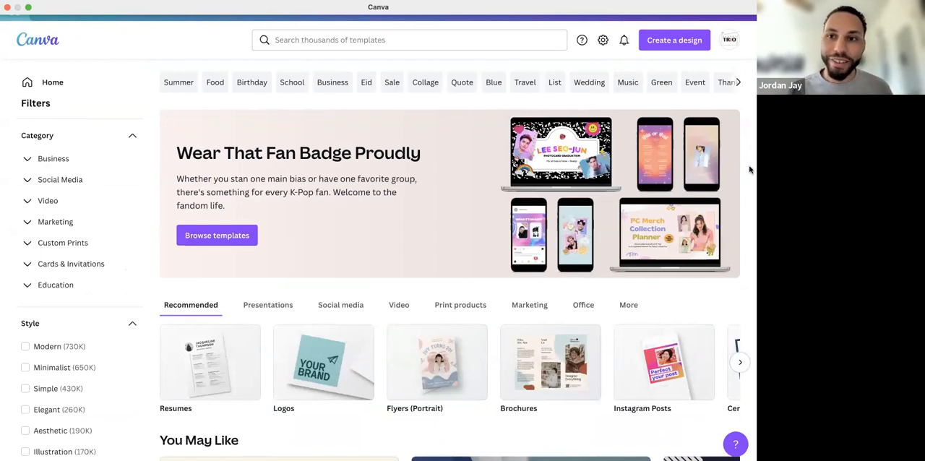
click(457, 42)
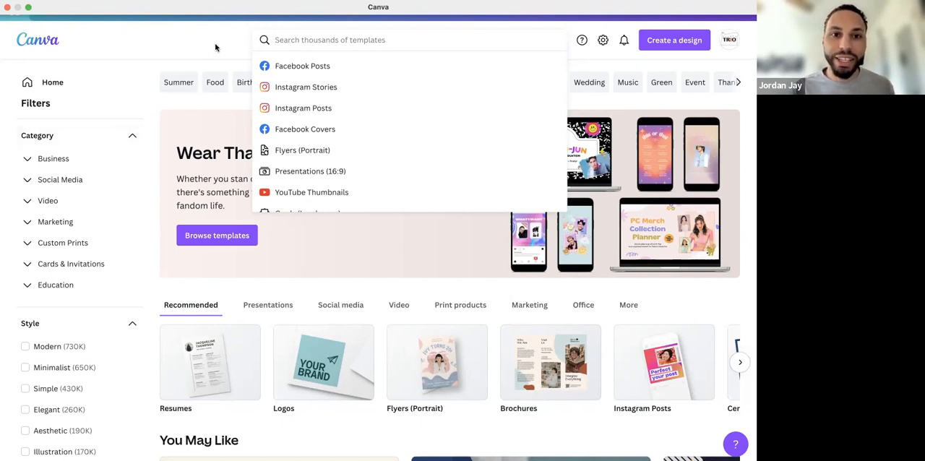
click(240, 44)
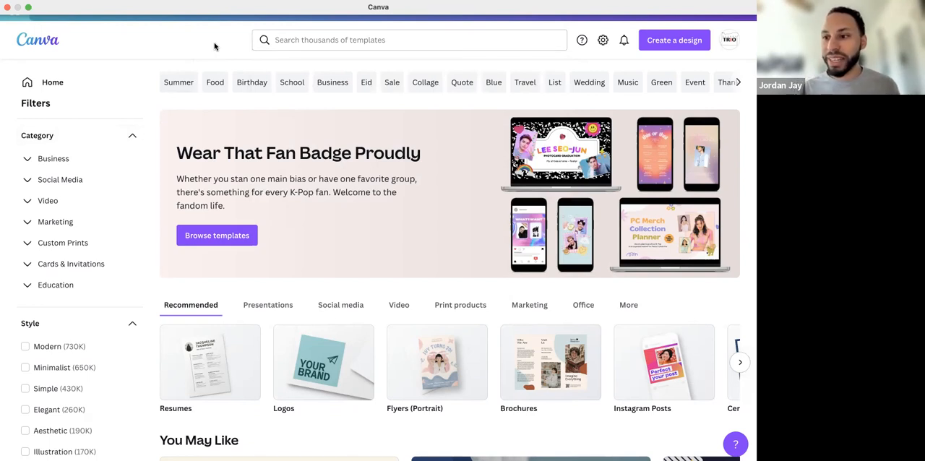
click(41, 85)
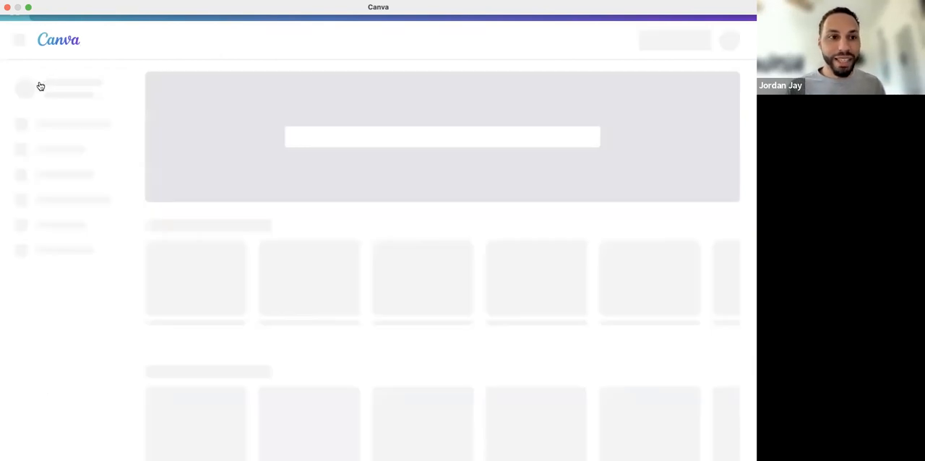
Open the projects overview and look over its recent designs and folders
scroll(73, 147, down, 2)
scroll(73, 151, down, 1)
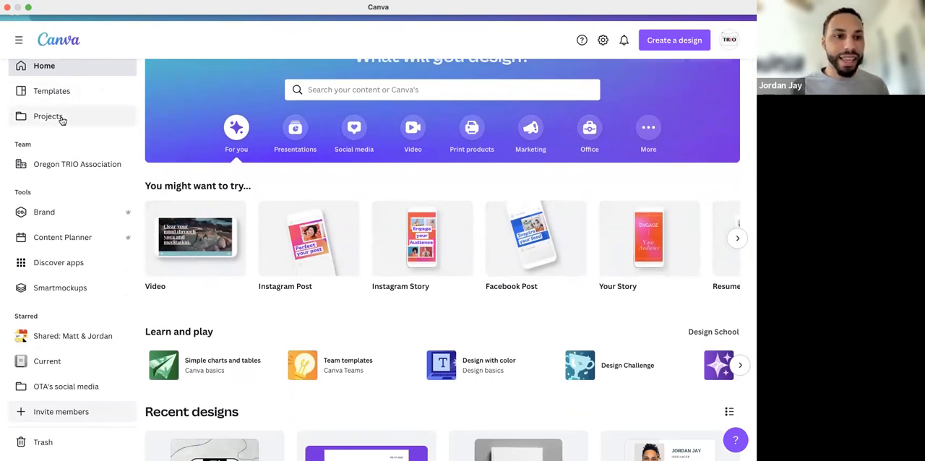
click(62, 118)
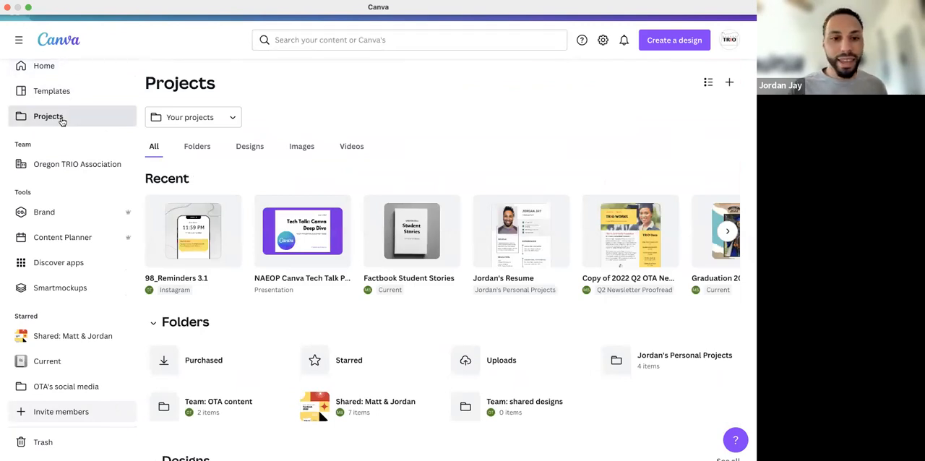
scroll(195, 249, down, 1)
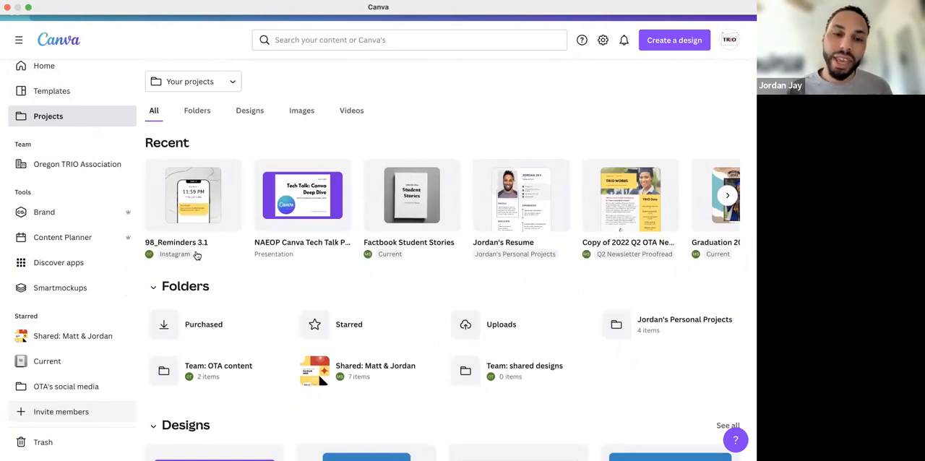
Show only the project folders and look through the images in the Uploads folder
click(198, 110)
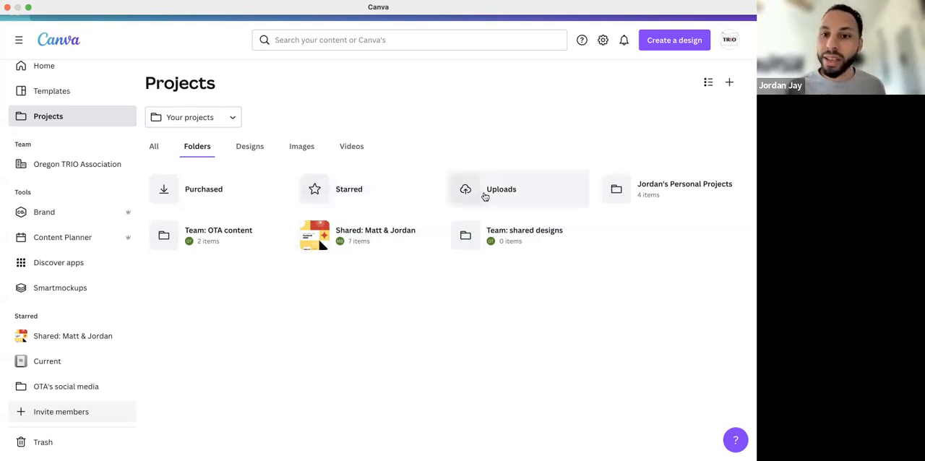
click(484, 194)
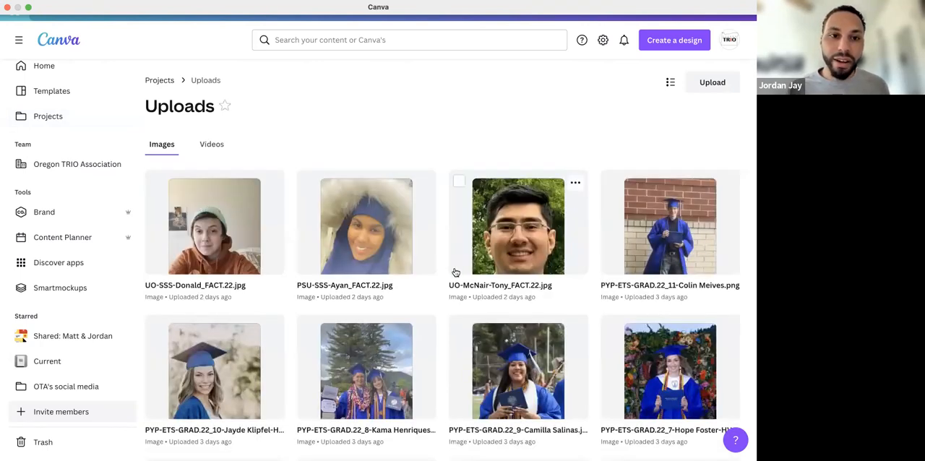
scroll(457, 272, down, 7)
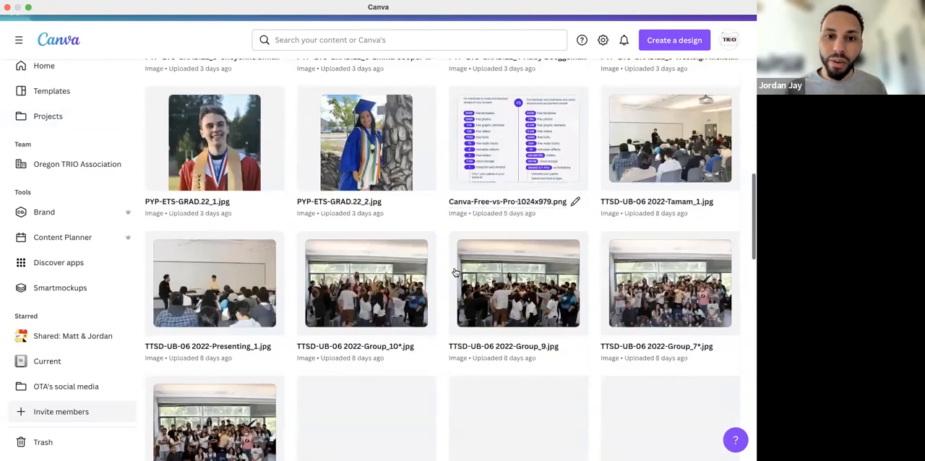
scroll(456, 271, down, 3)
scroll(456, 272, up, 1)
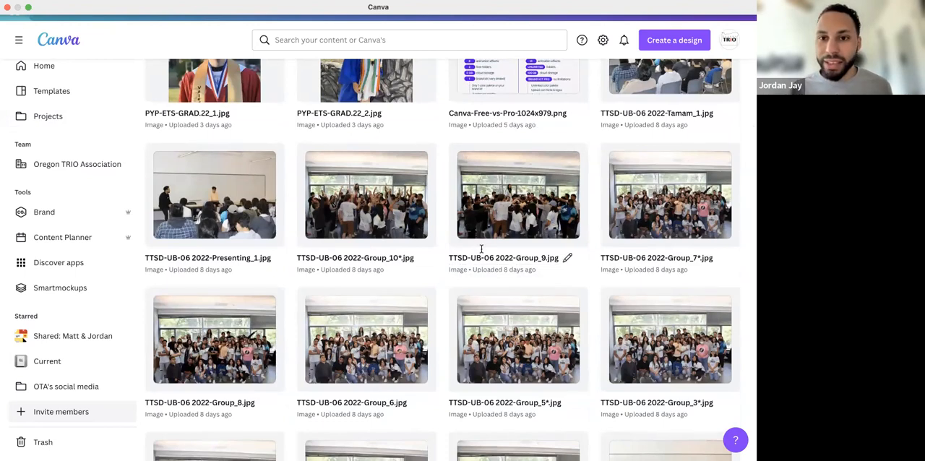
scroll(482, 249, up, 6)
scroll(482, 255, up, 1)
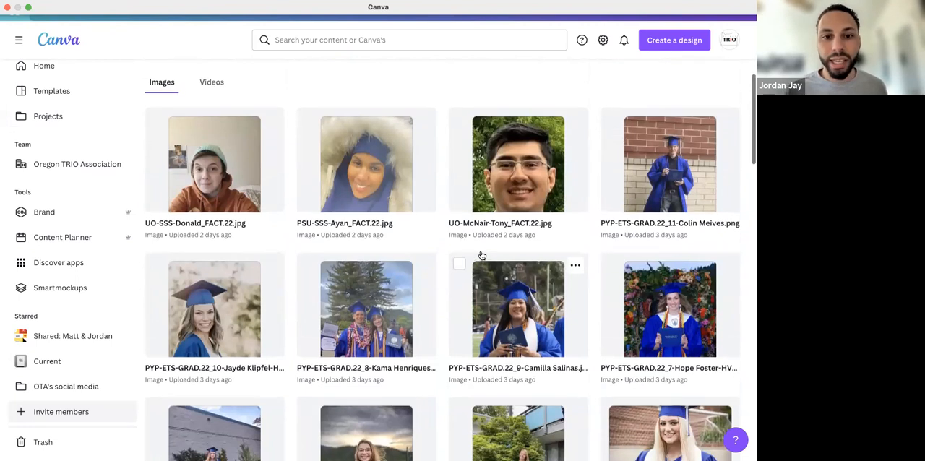
scroll(482, 256, up, 3)
Return to the full projects overview and look through its designs, images and videos
click(56, 118)
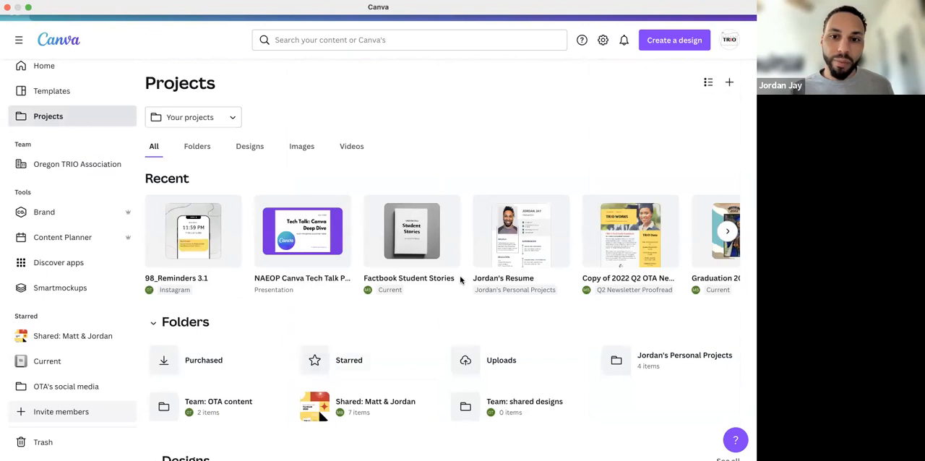
scroll(460, 279, down, 5)
scroll(460, 280, down, 8)
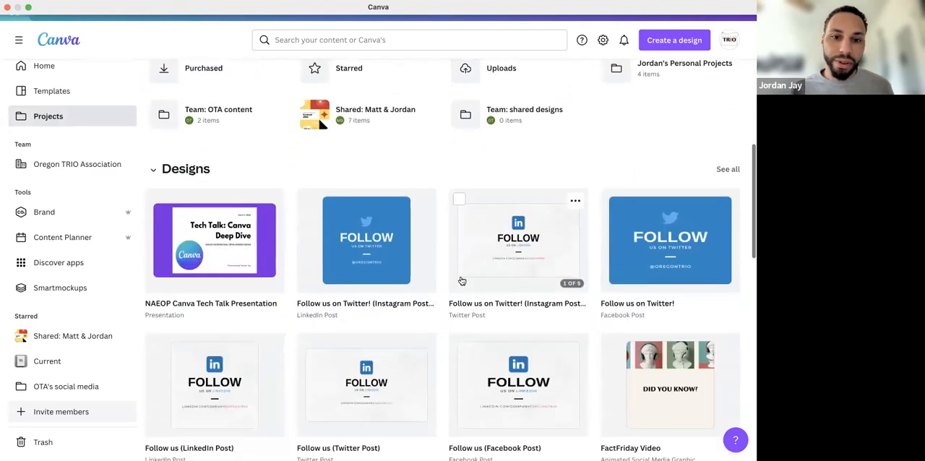
scroll(461, 279, down, 10)
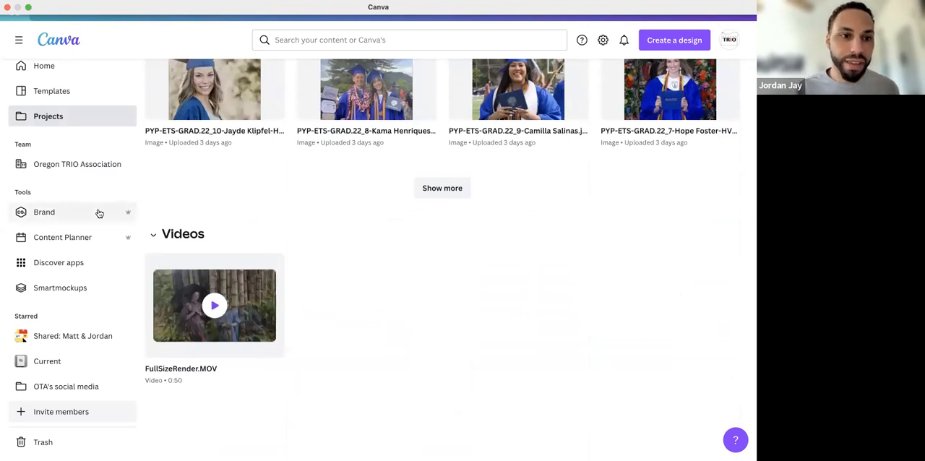
Open the Oregon TRIO Association team page and look through its designs and brand templates
click(81, 165)
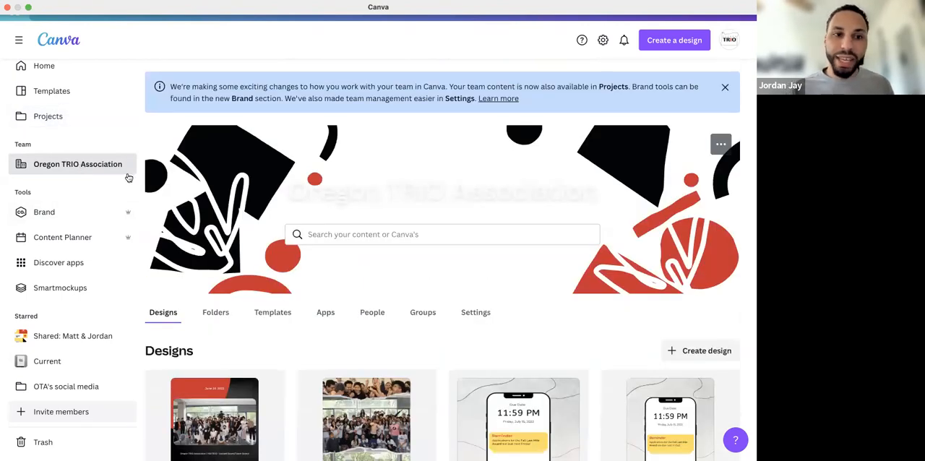
scroll(223, 231, down, 3)
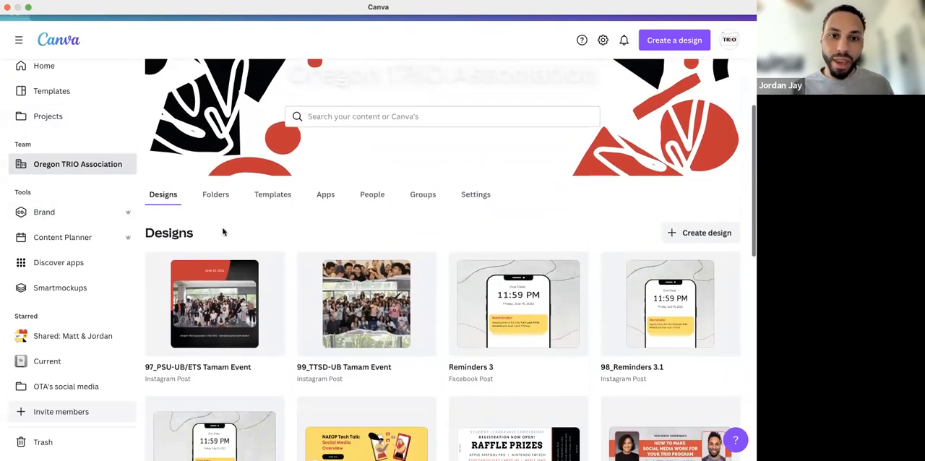
scroll(224, 231, up, 1)
scroll(223, 232, down, 1)
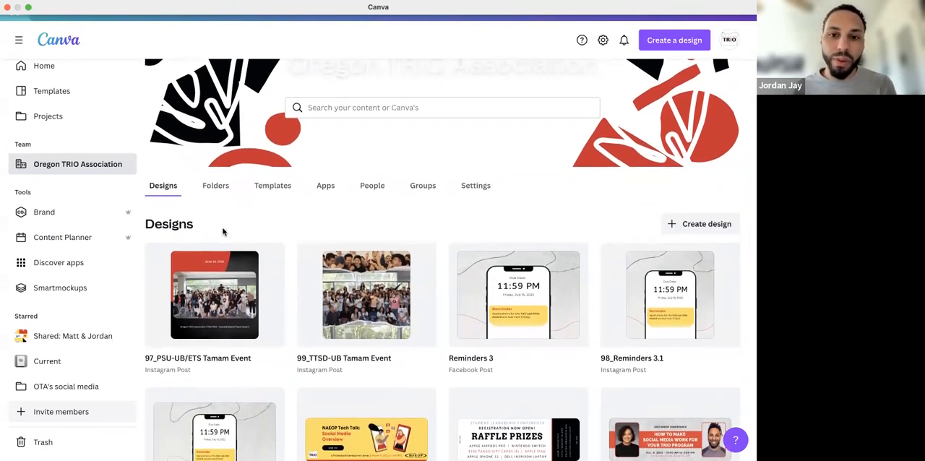
scroll(223, 231, down, 1)
scroll(223, 232, up, 1)
click(271, 189)
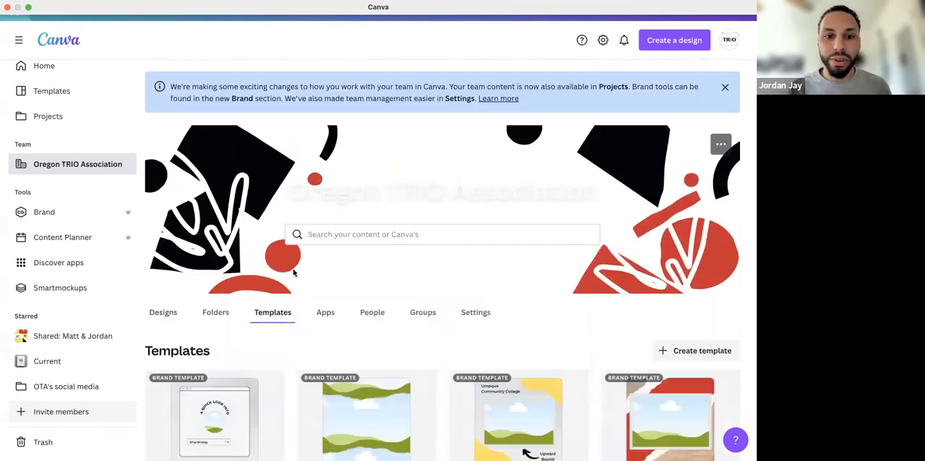
scroll(301, 302, down, 3)
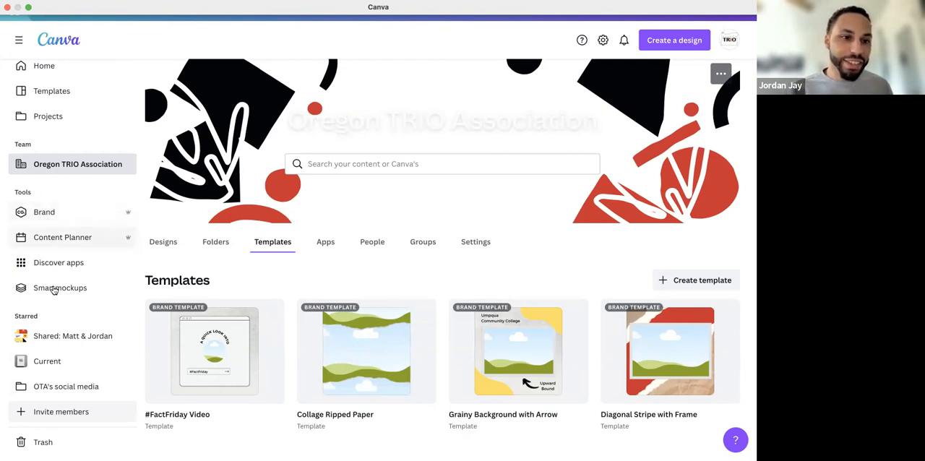
Examine the brand kit's logos, colors and fonts, opening the font options of the Headings text style
click(52, 221)
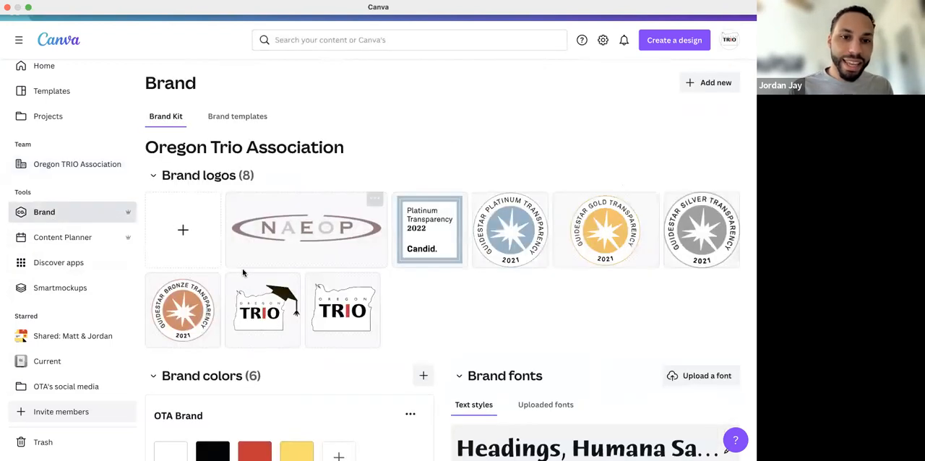
scroll(242, 272, down, 3)
scroll(242, 272, down, 2)
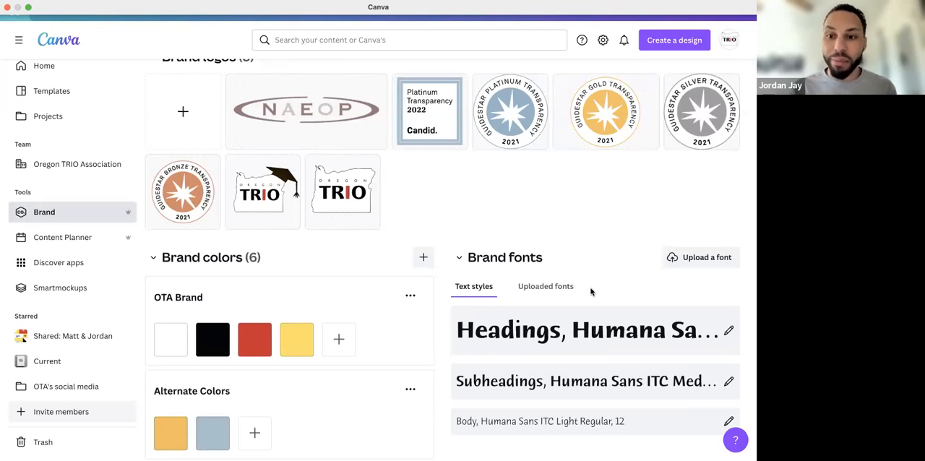
scroll(593, 291, down, 2)
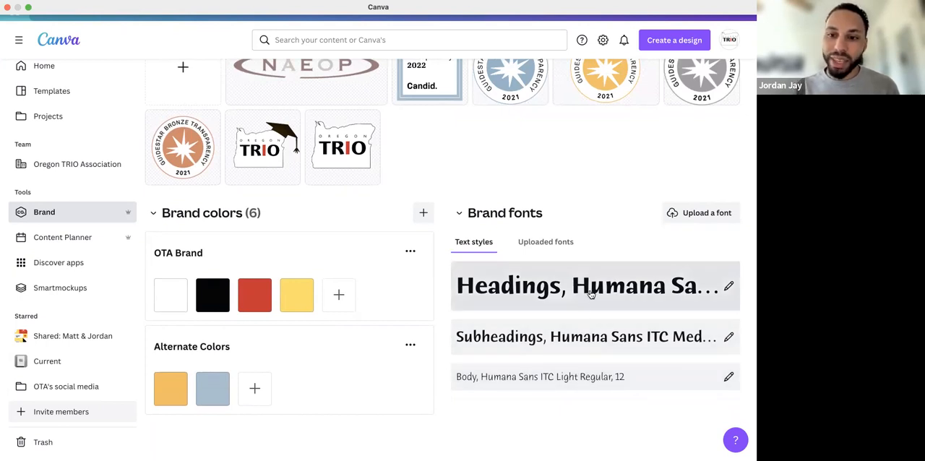
click(678, 292)
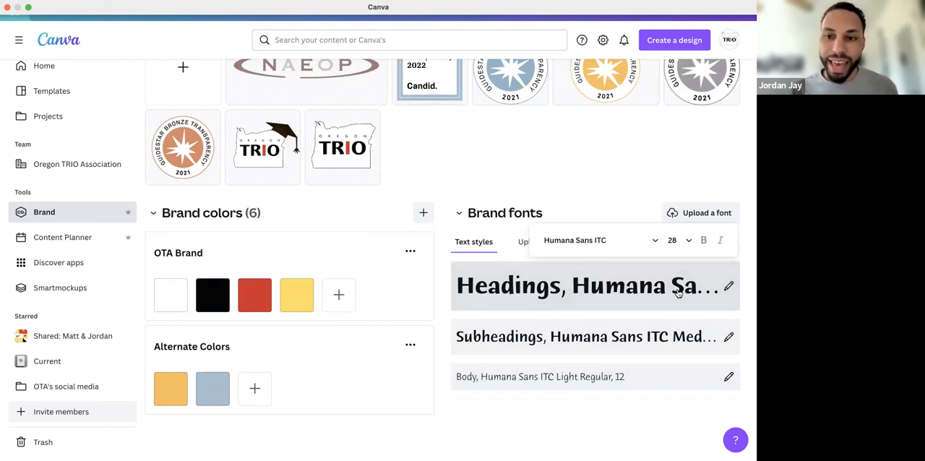
scroll(678, 292, up, 4)
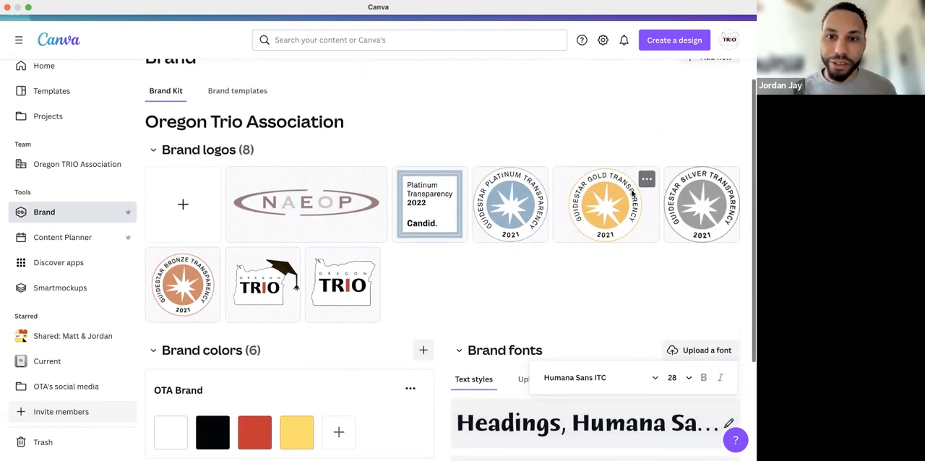
scroll(631, 192, down, 1)
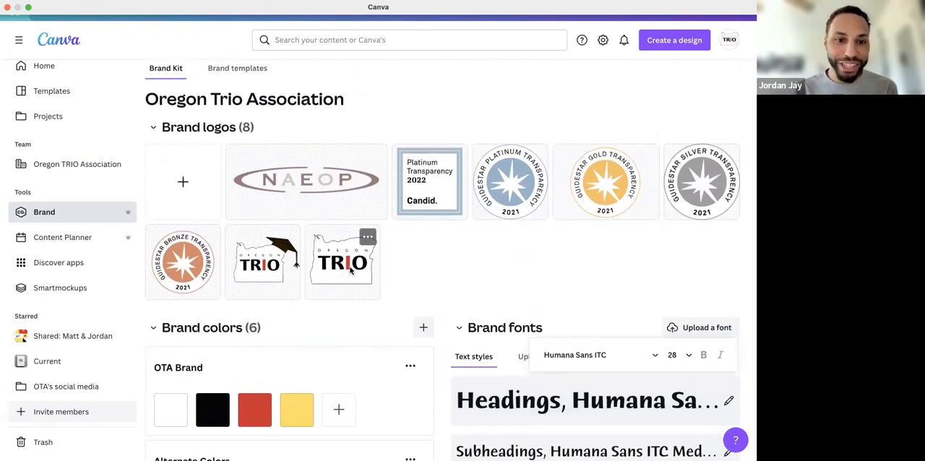
Review the brand kit's OTA Brand and Alternate Colors palettes, opening the color settings of the yellow OTA Brand swatch
scroll(352, 269, down, 2)
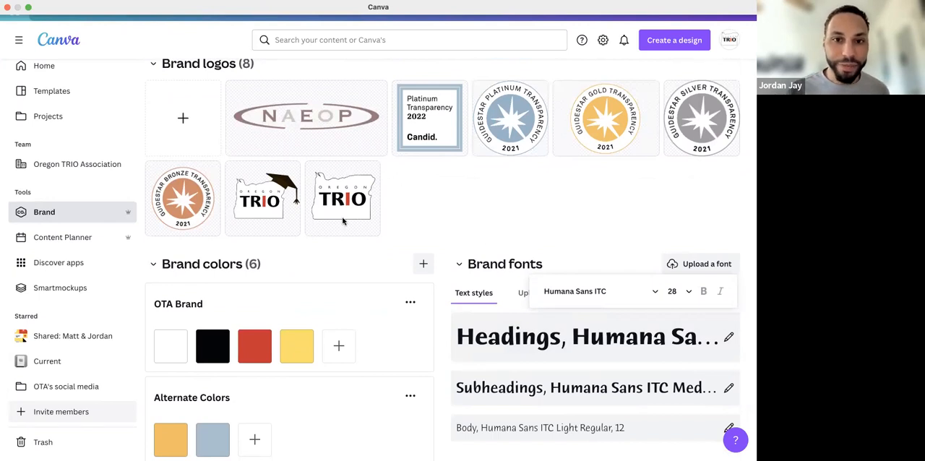
scroll(344, 221, down, 1)
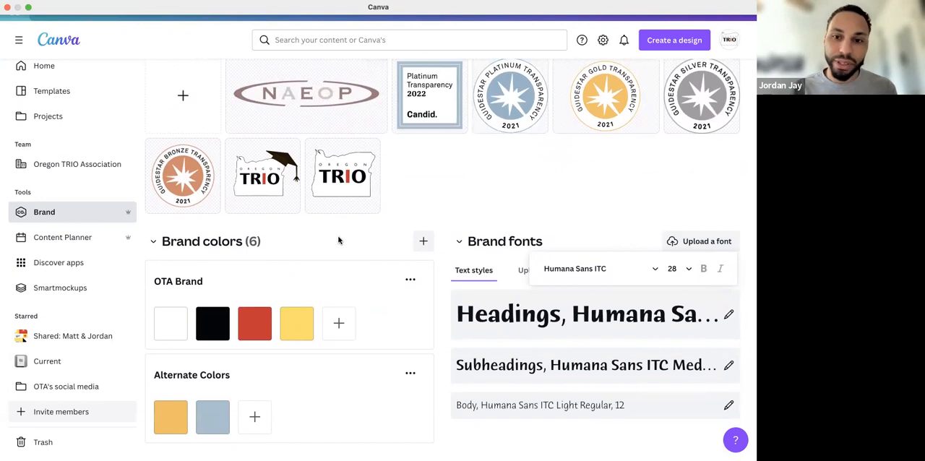
scroll(339, 238, down, 1)
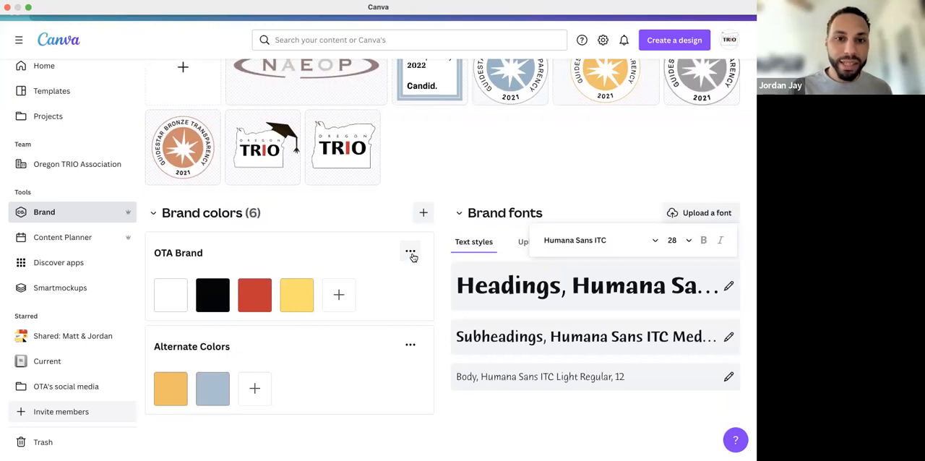
scroll(413, 256, up, 2)
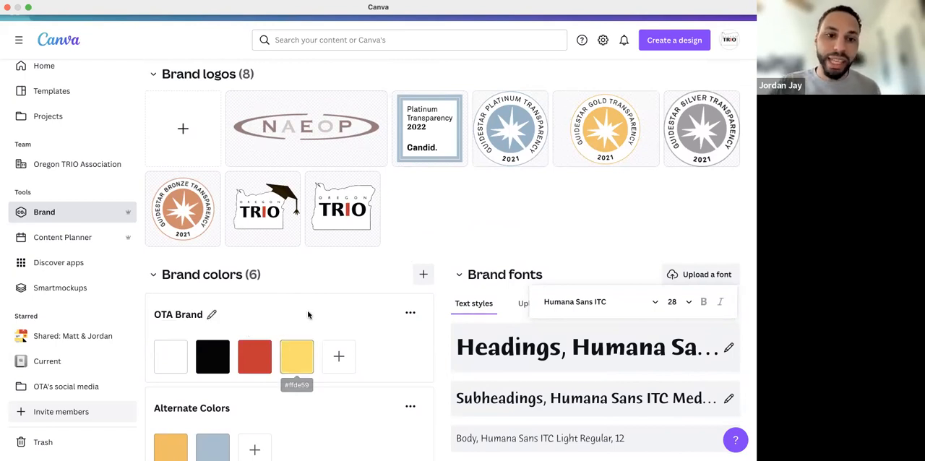
scroll(309, 311, down, 1)
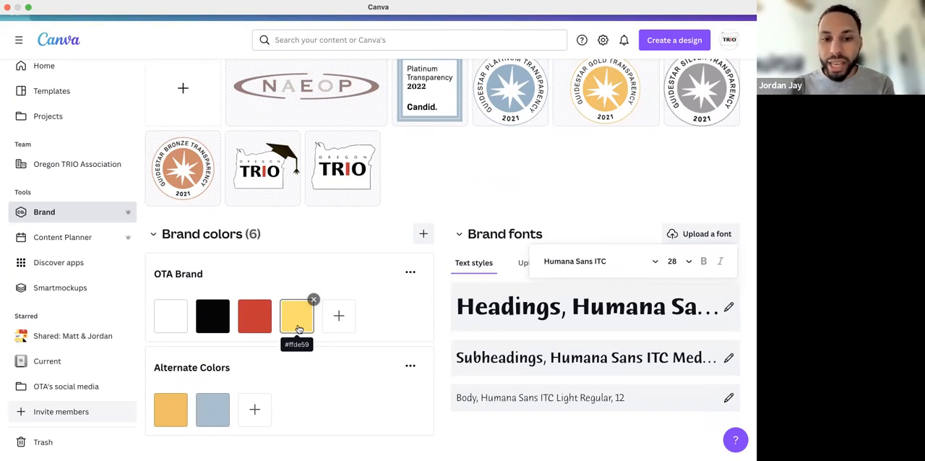
click(299, 329)
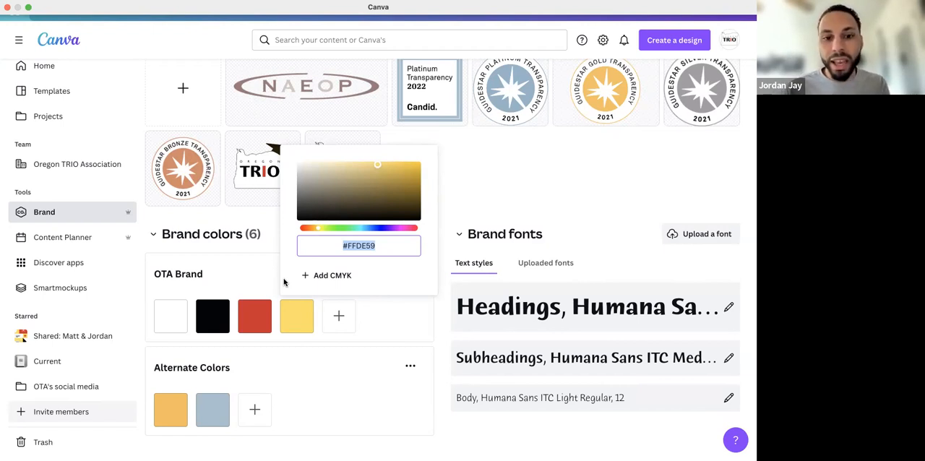
scroll(259, 269, down, 1)
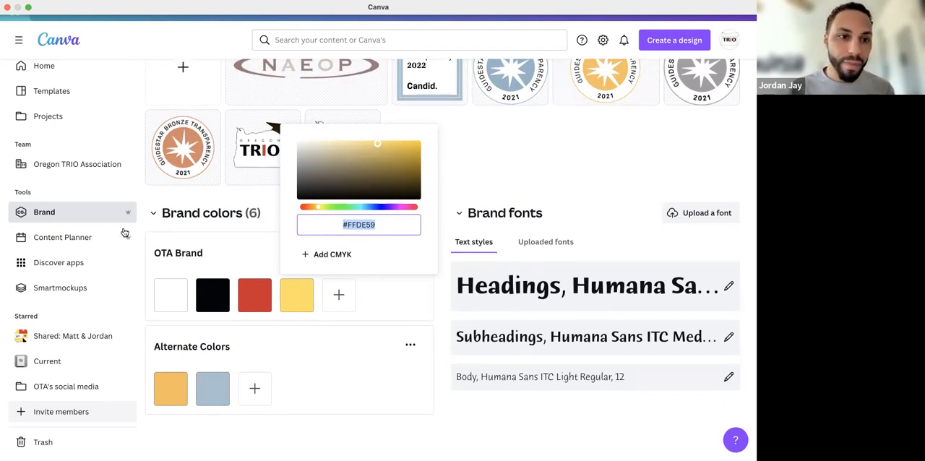
Open the Content Planner and look through the July 2022 calendar and its marked observance days
click(72, 237)
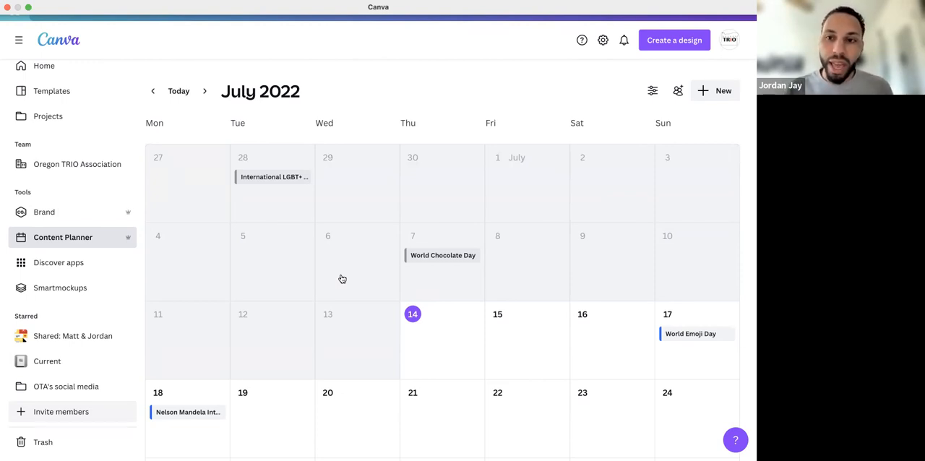
scroll(343, 279, down, 3)
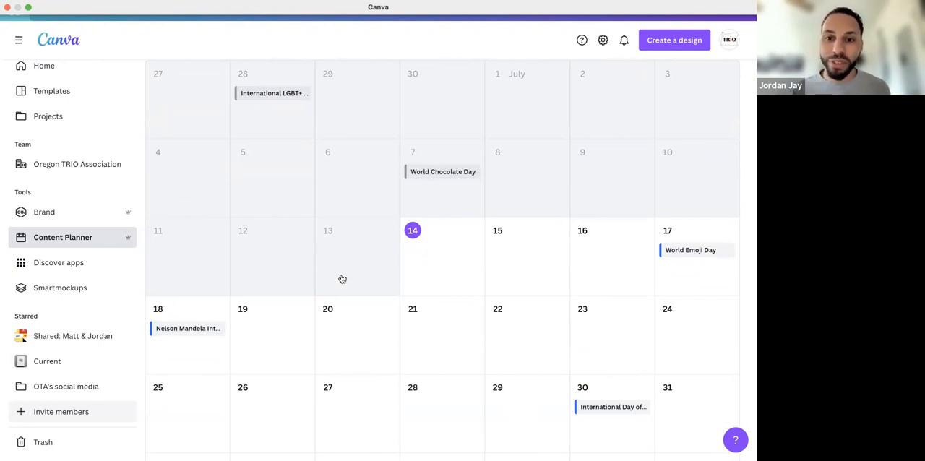
scroll(342, 279, down, 2)
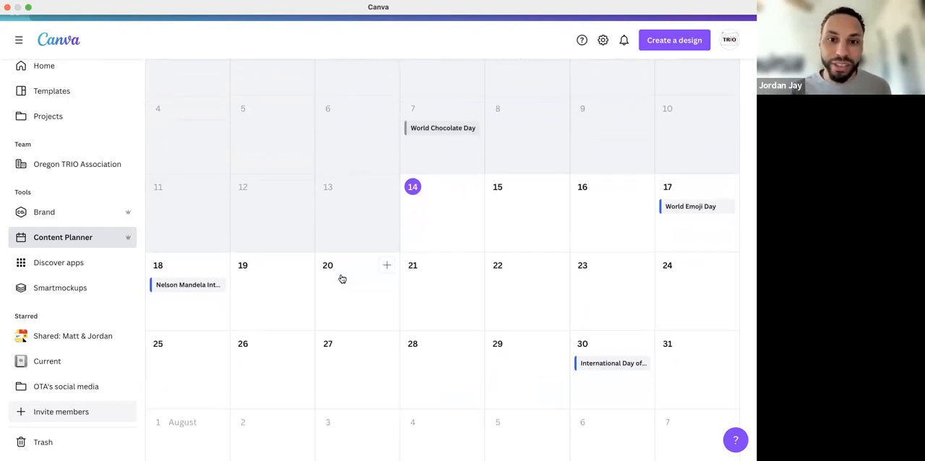
scroll(342, 279, down, 2)
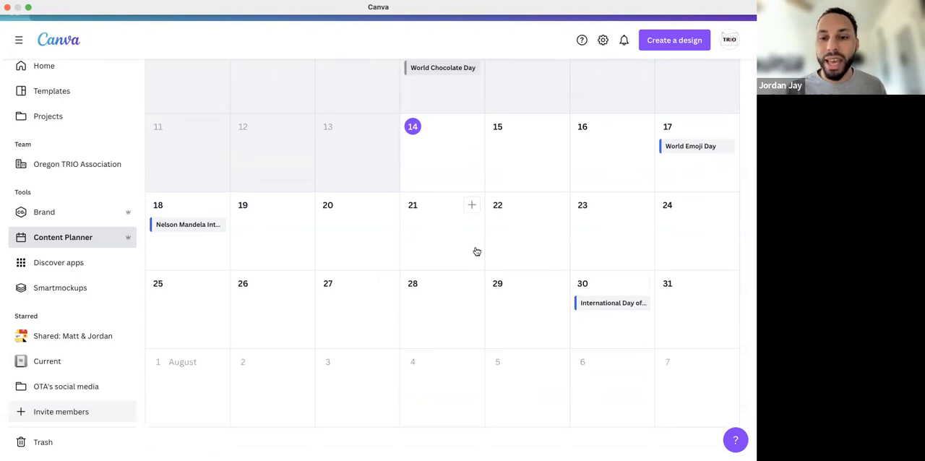
scroll(476, 251, up, 2)
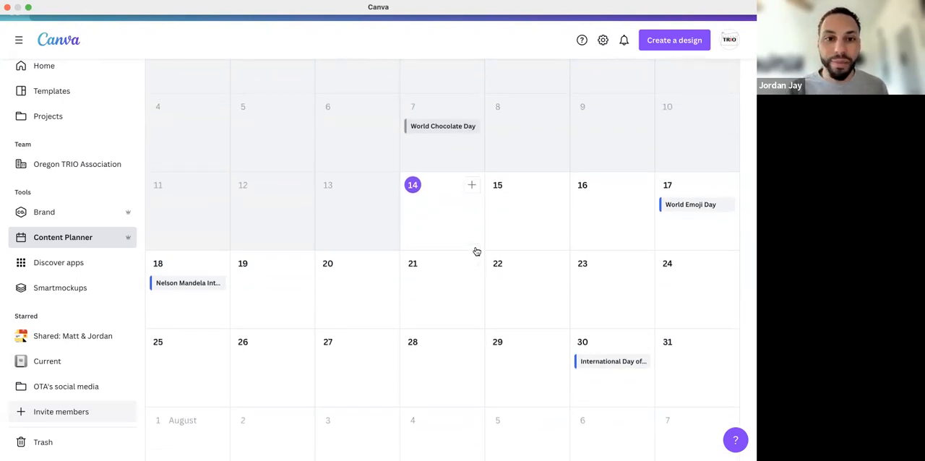
Open the Discover apps page and look through its new, popular, media import, content, photo editing and publishing apps
click(66, 265)
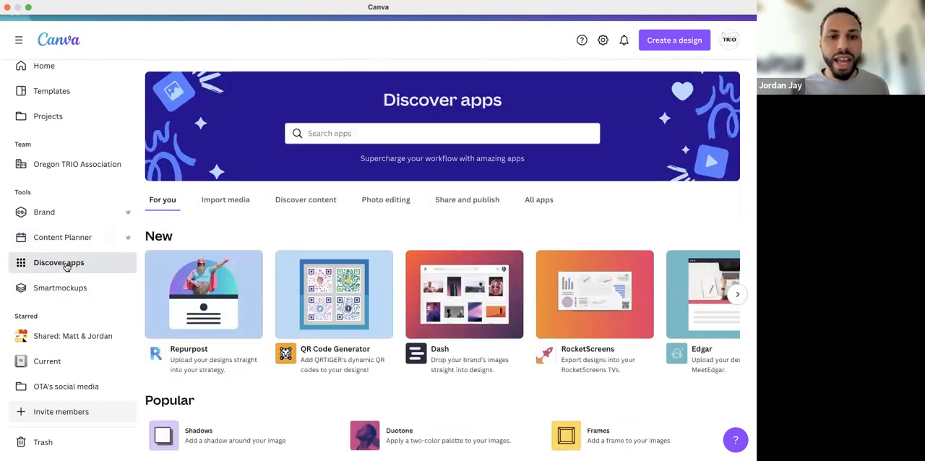
scroll(300, 309, down, 1)
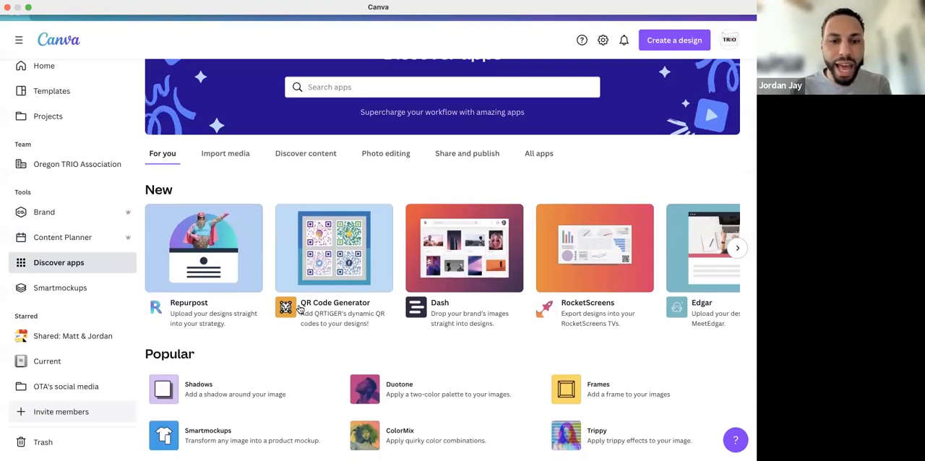
scroll(300, 310, down, 5)
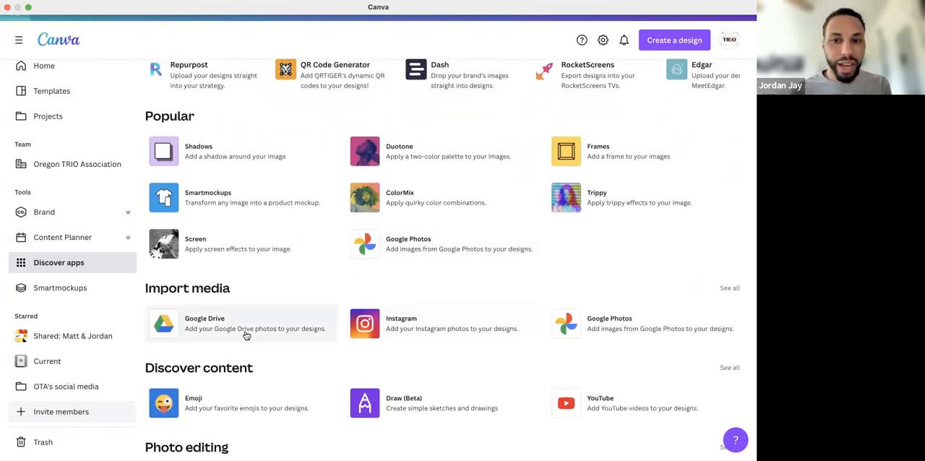
scroll(245, 332, down, 3)
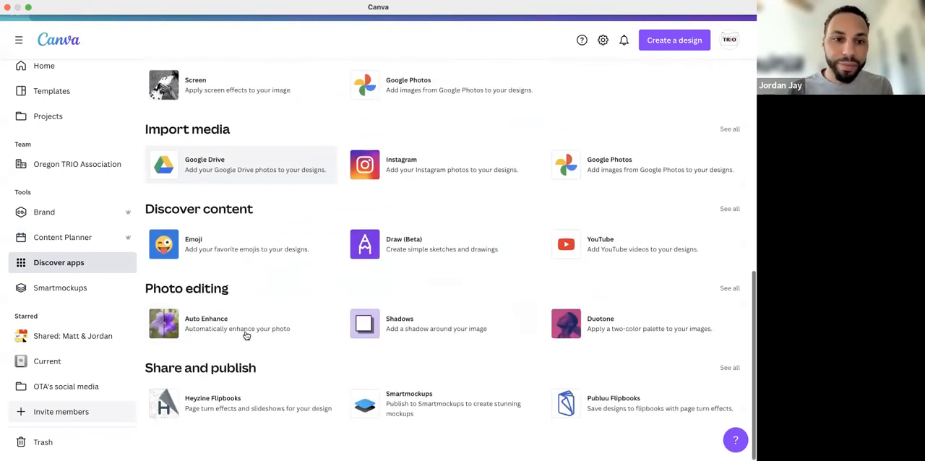
Open Smartmockups and browse the Technology categories and the Trending and New mockups
click(78, 290)
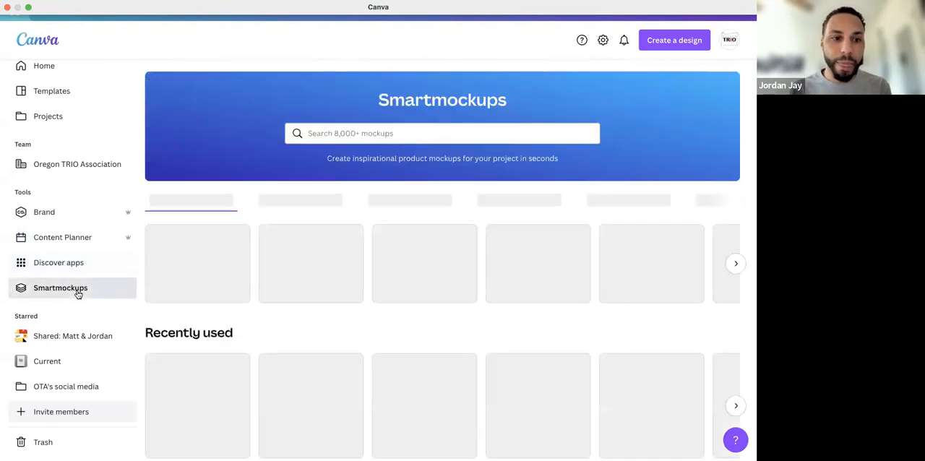
scroll(321, 317, down, 1)
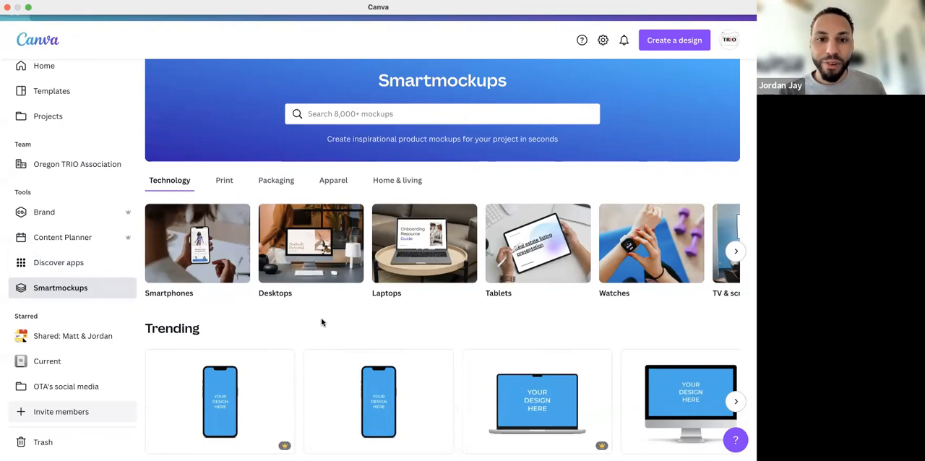
scroll(323, 323, down, 3)
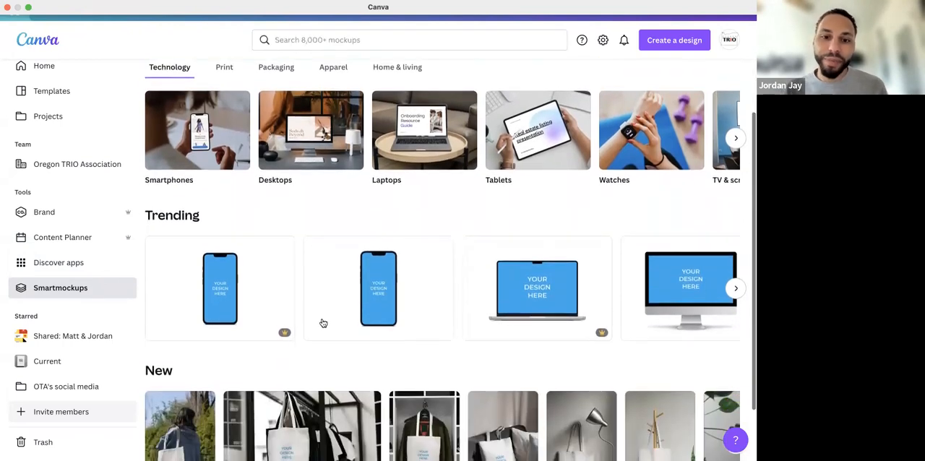
scroll(323, 323, down, 2)
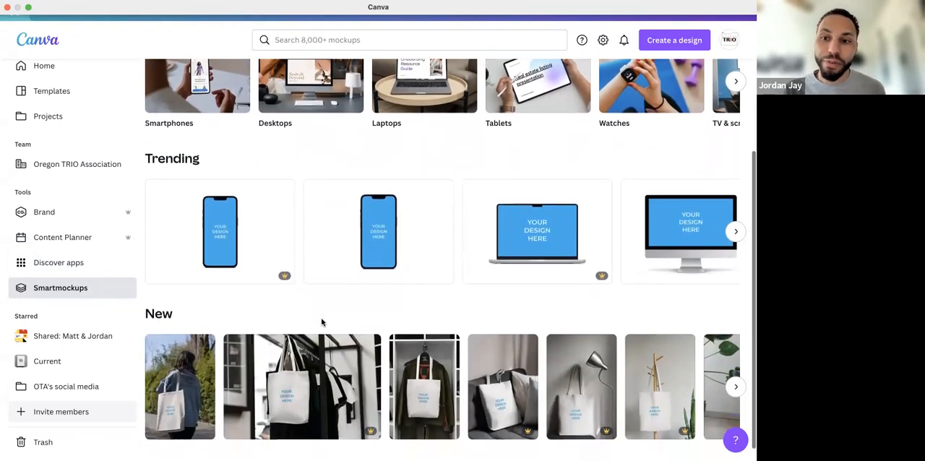
scroll(572, 264, down, 1)
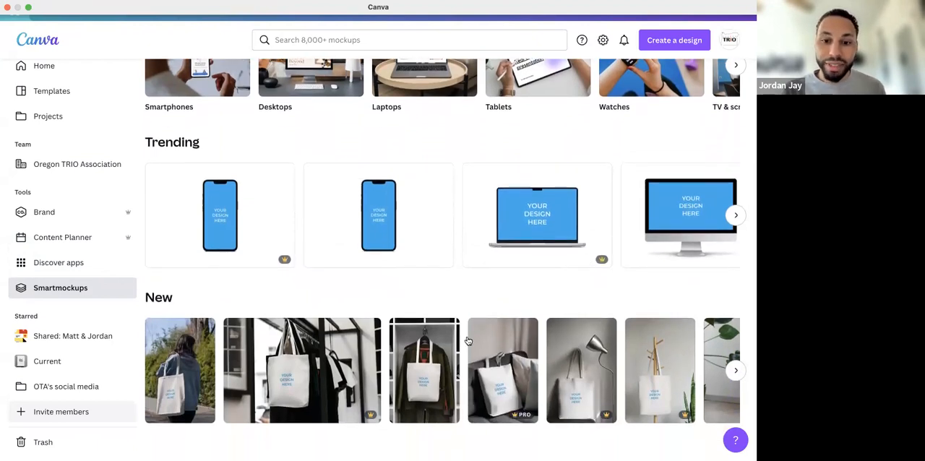
scroll(529, 298, up, 1)
scroll(529, 298, up, 4)
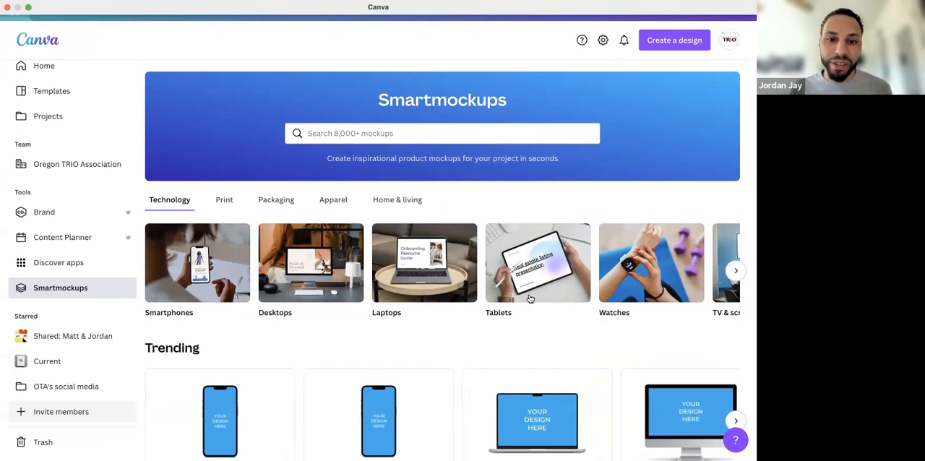
scroll(531, 299, down, 1)
scroll(530, 298, down, 4)
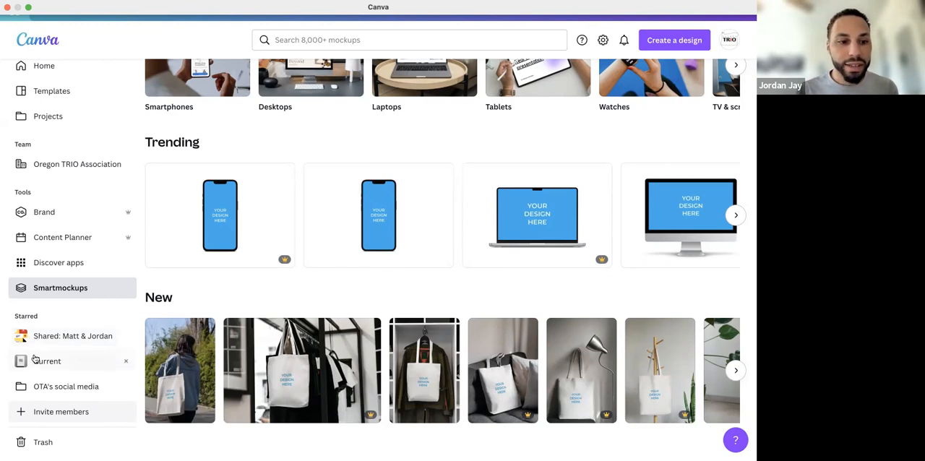
Open the starred Current folder to view its designs, and switch back to the slideshow, advancing to the "Use Canva for Everything!" slide
click(36, 361)
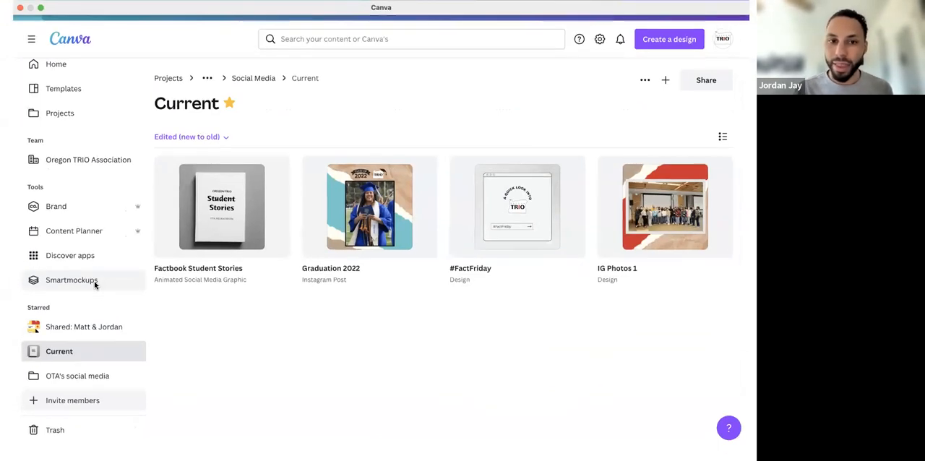
click(368, 16)
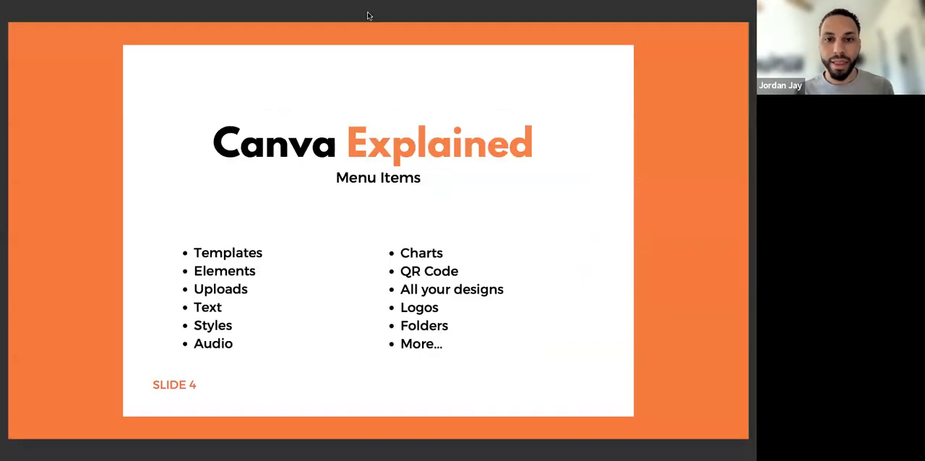
key(Right)
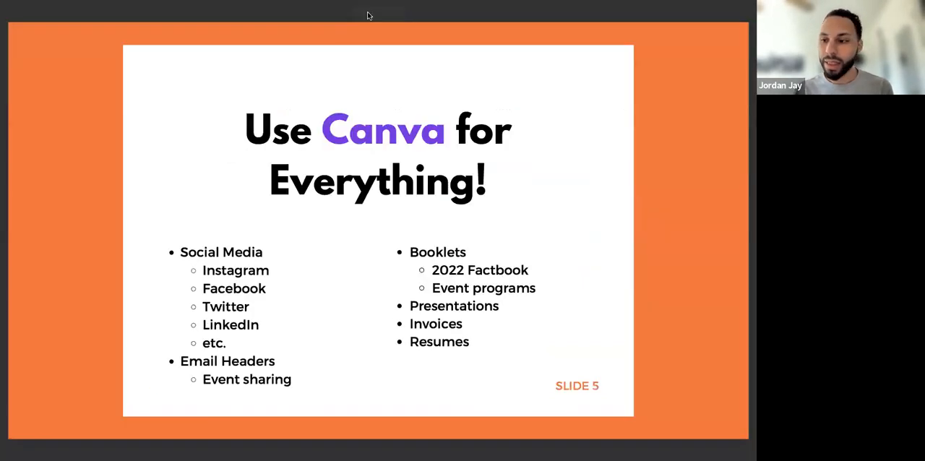
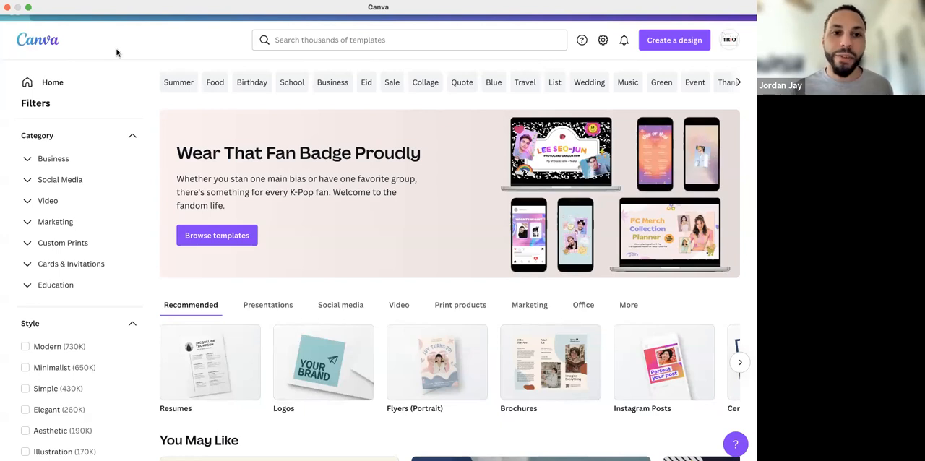
Search the templates for "graduation" and narrow the results to the Instagram Post category under Social Media
click(327, 39)
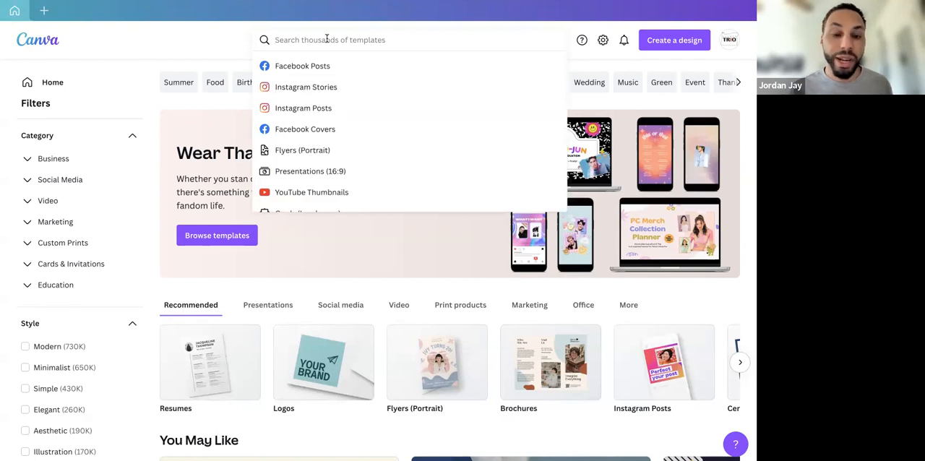
text(gra)
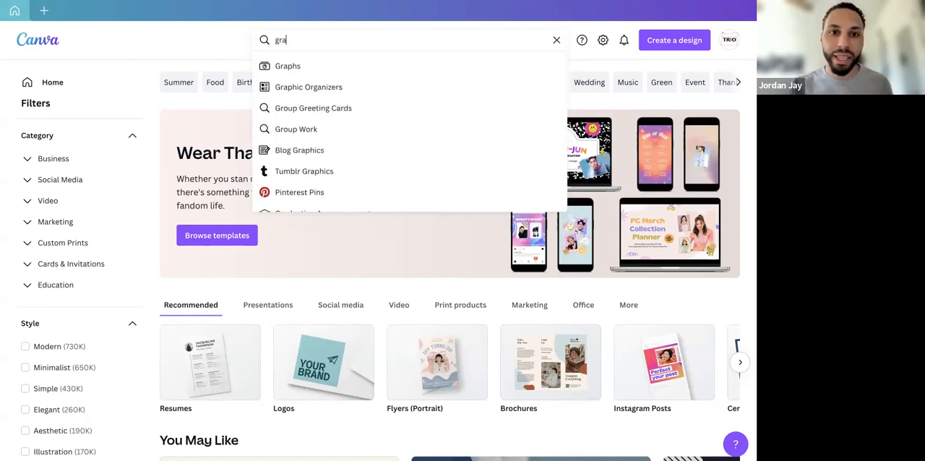
text(duation)
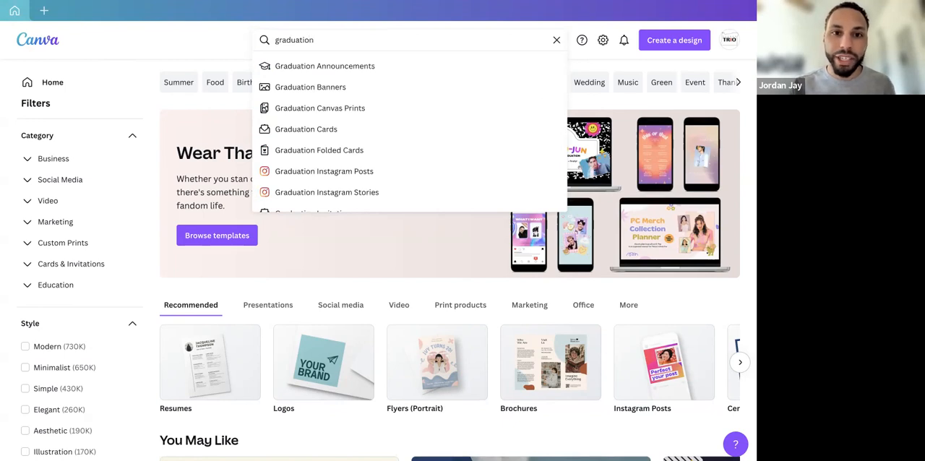
key(Return)
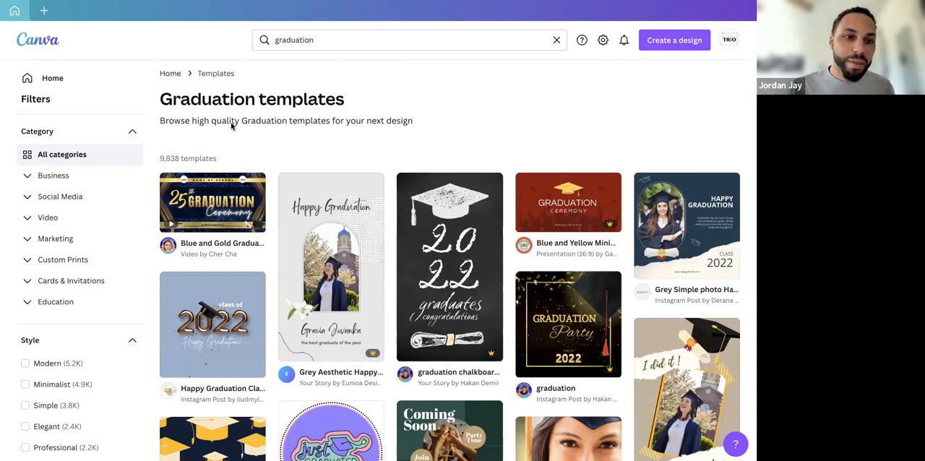
click(27, 198)
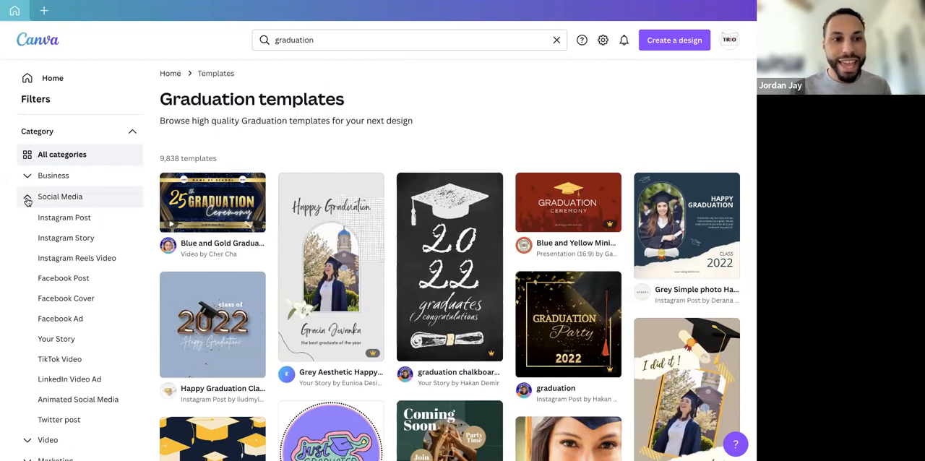
click(64, 217)
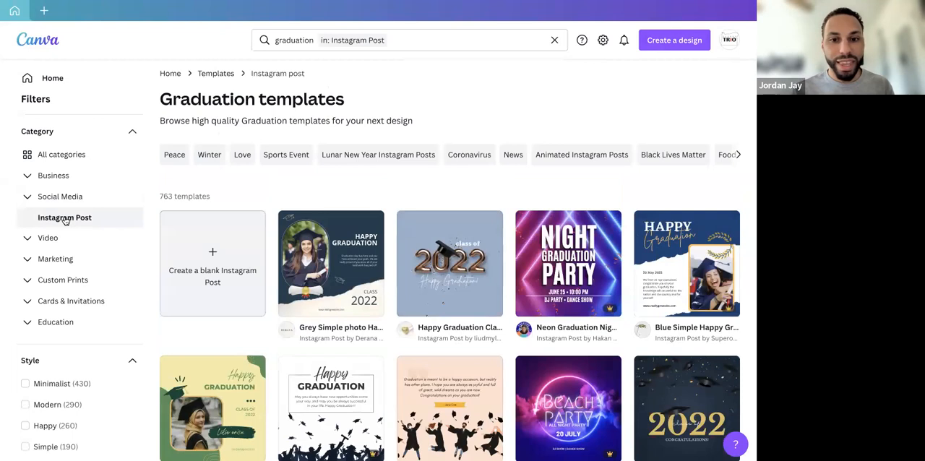
Find and star the Pink and Blue Graduation template with the illustrated "Congratulations Class of 2022" graduates
scroll(214, 281, down, 1)
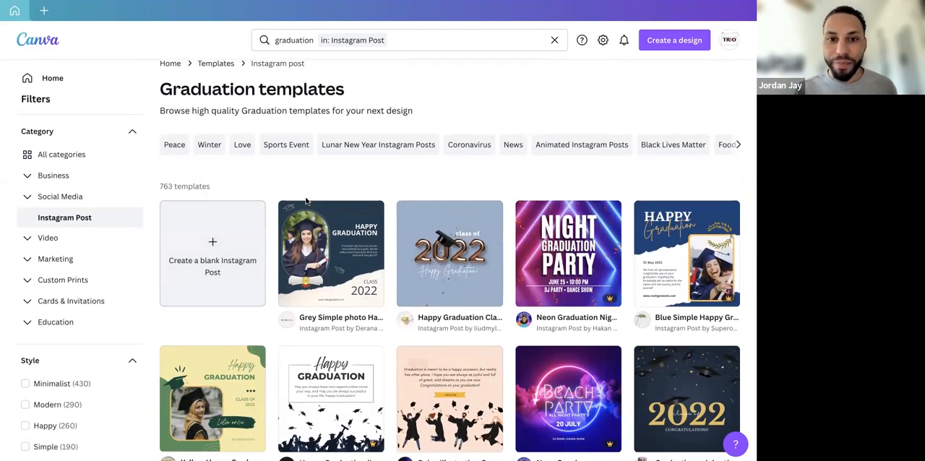
scroll(306, 201, down, 3)
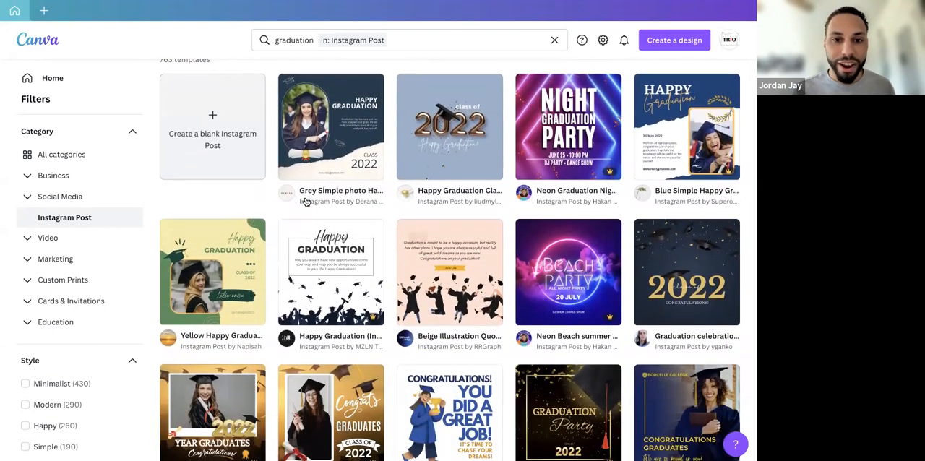
scroll(306, 200, down, 4)
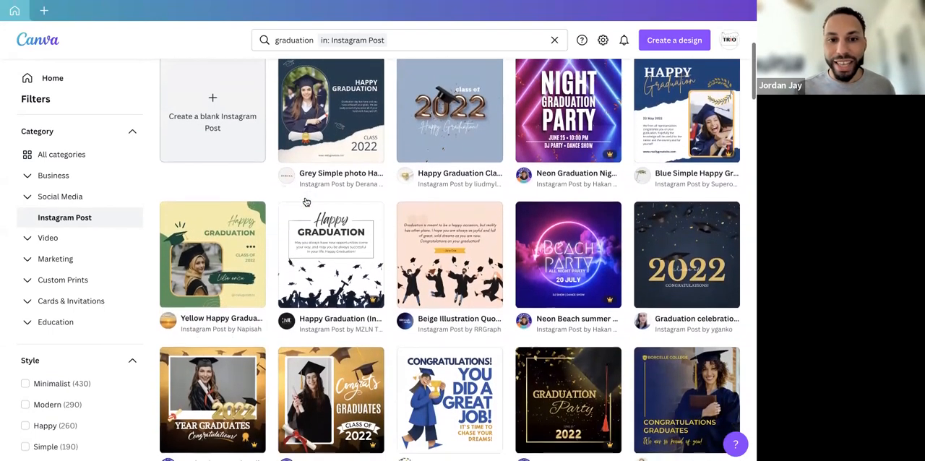
scroll(306, 201, down, 5)
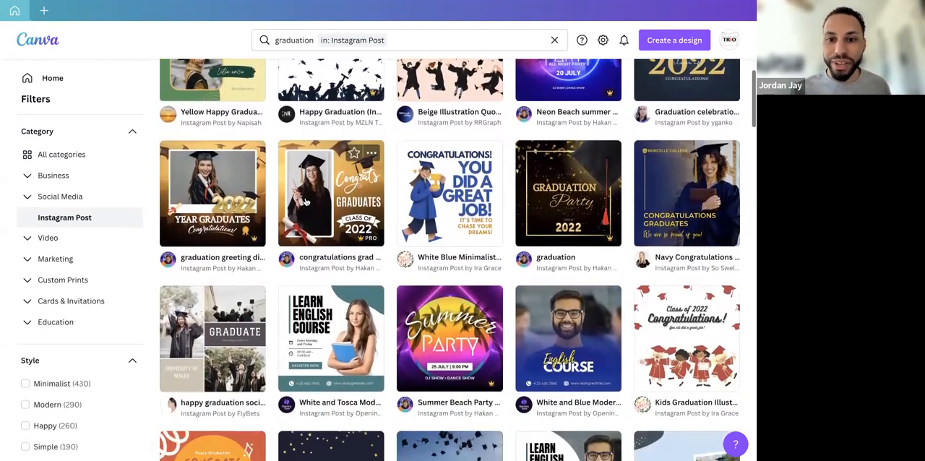
scroll(305, 201, down, 4)
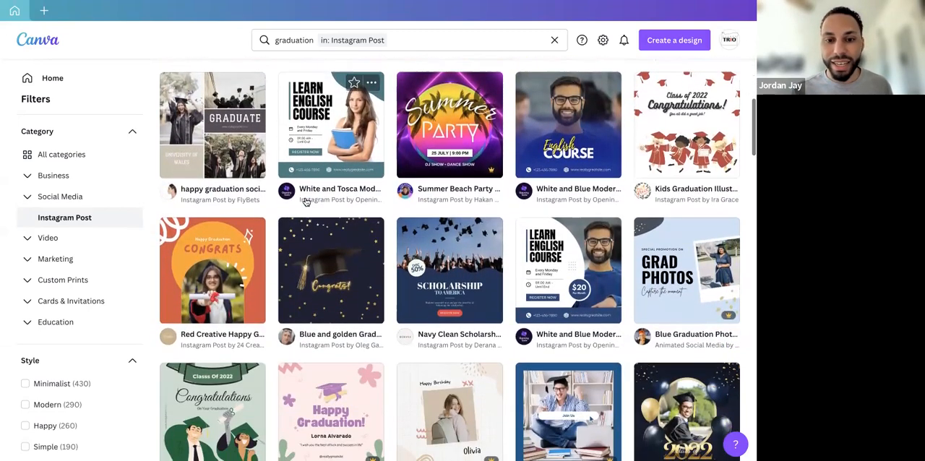
scroll(306, 201, down, 3)
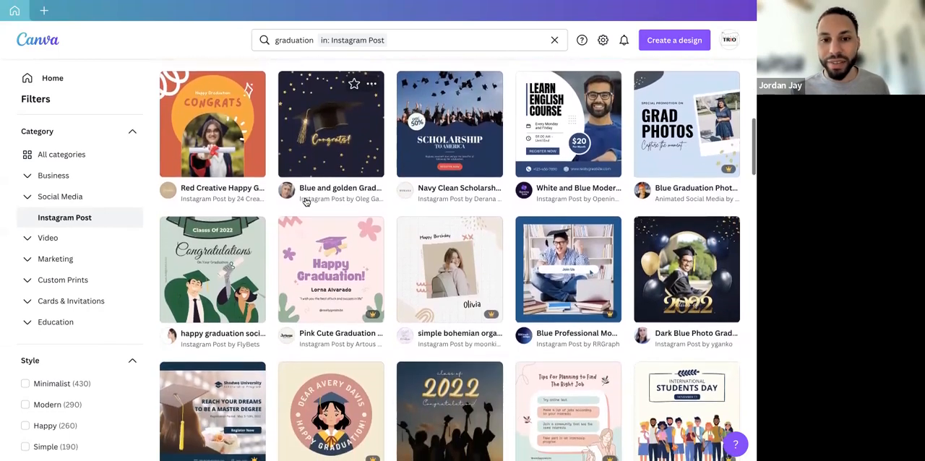
scroll(305, 201, down, 3)
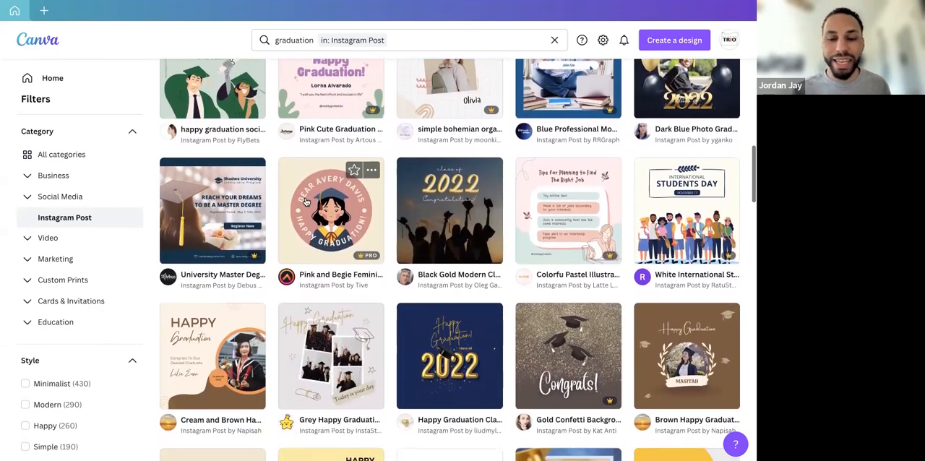
scroll(306, 201, down, 3)
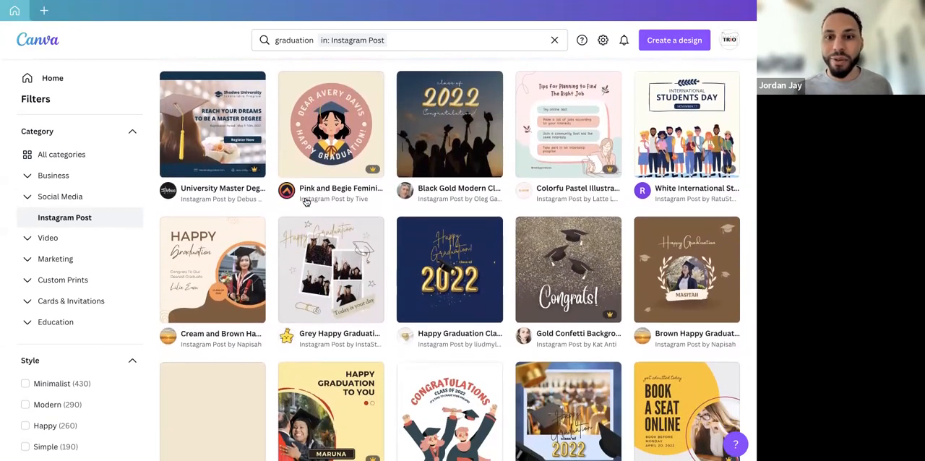
scroll(305, 201, down, 1)
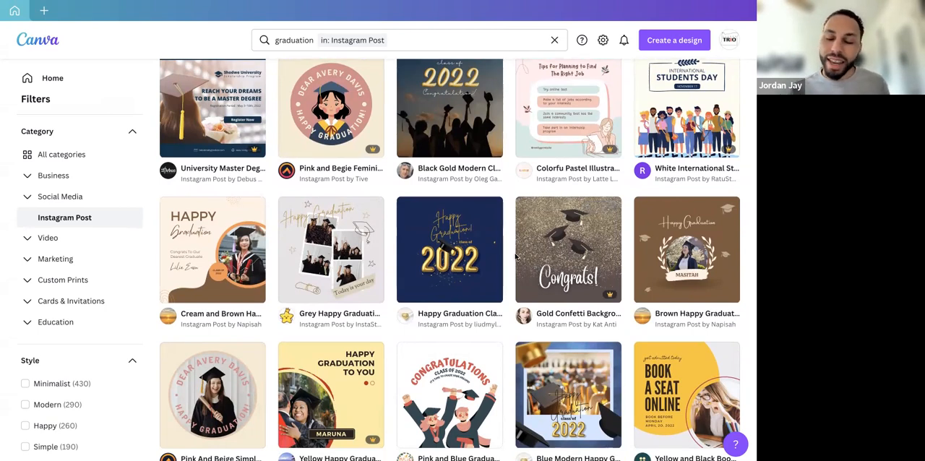
scroll(515, 257, down, 2)
scroll(516, 257, down, 1)
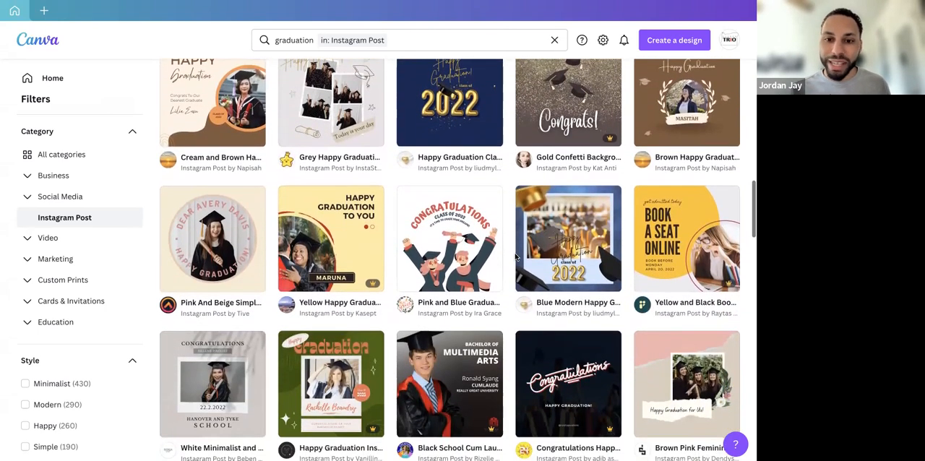
scroll(515, 257, down, 1)
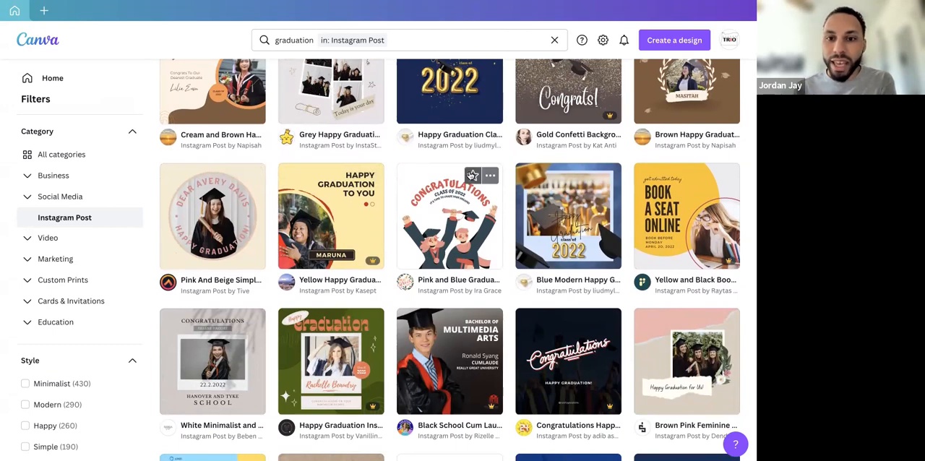
click(471, 175)
Star the Blue Simple Happy Graduation template located just below the related searches
scroll(472, 246, down, 1)
scroll(471, 246, down, 3)
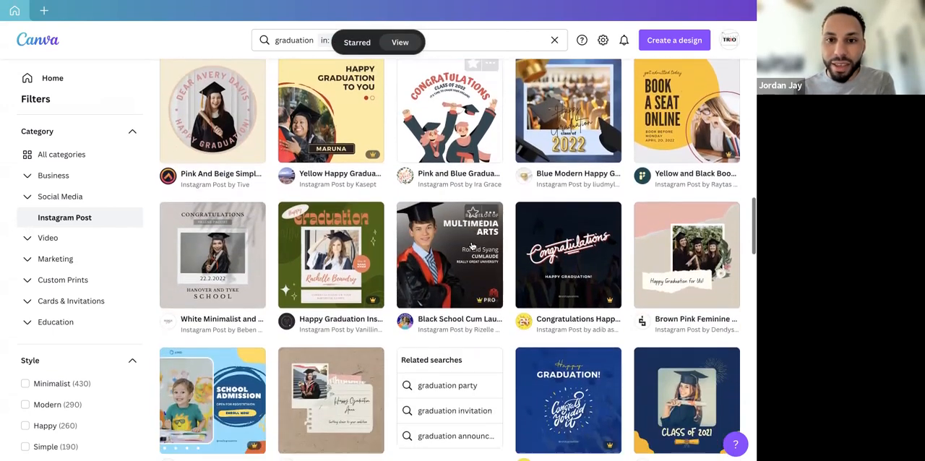
scroll(473, 246, down, 4)
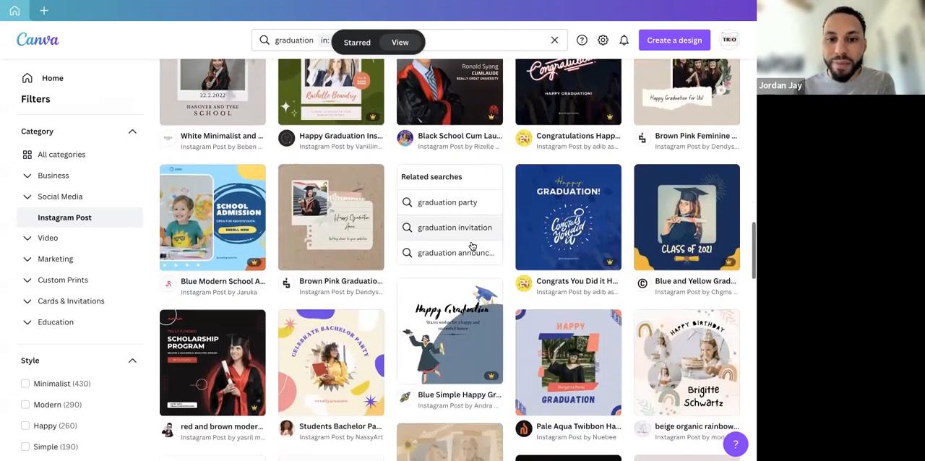
scroll(464, 272, down, 2)
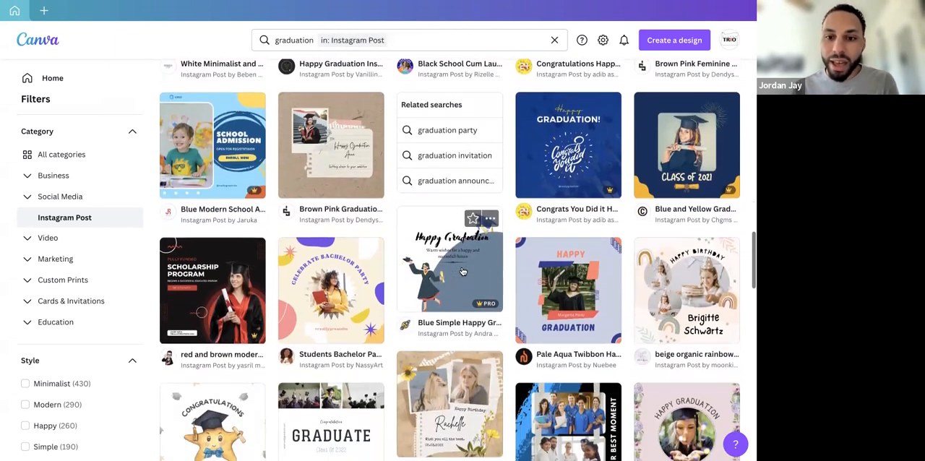
click(472, 177)
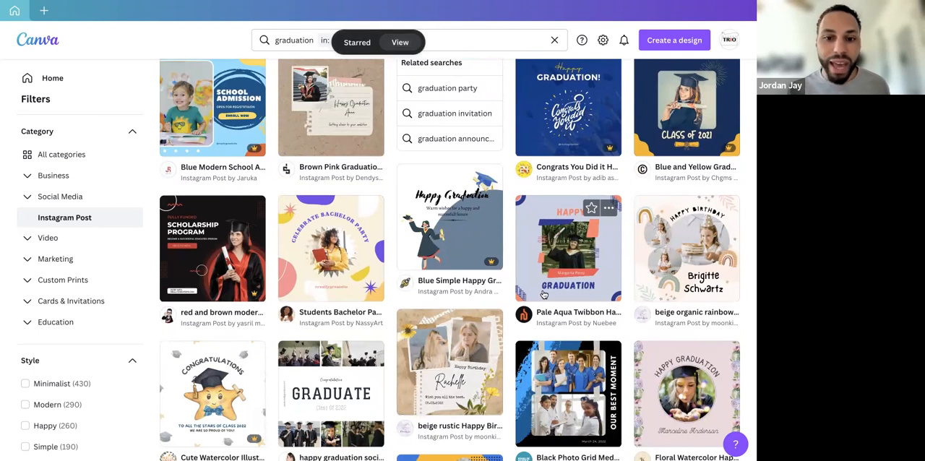
Look through more of the graduation Instagram Post templates, comparing their photo, illustration and collage designs
scroll(544, 294, down, 5)
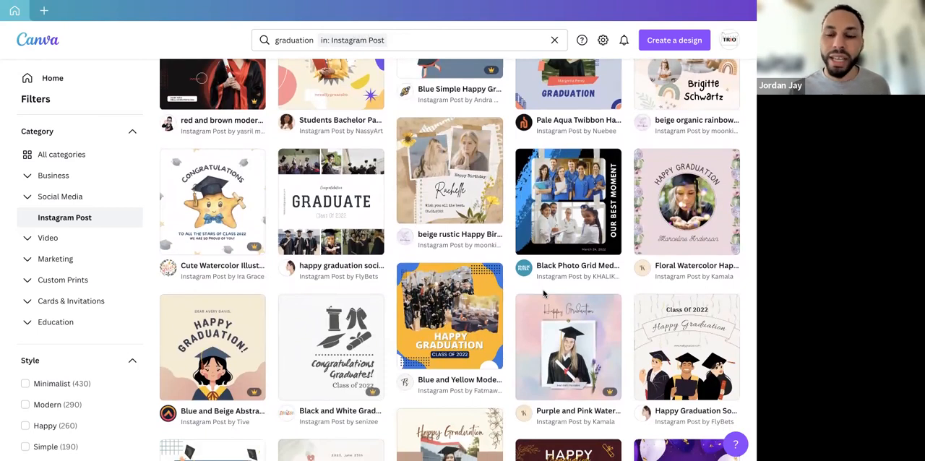
scroll(544, 293, down, 1)
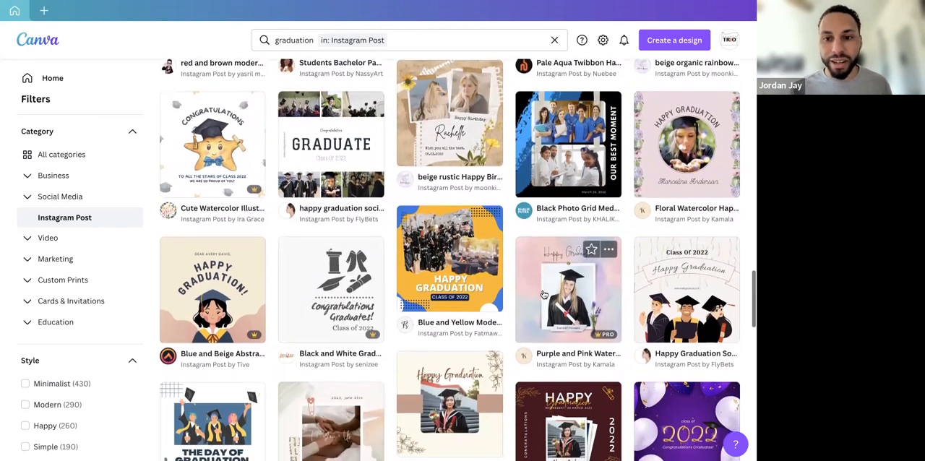
scroll(544, 294, down, 4)
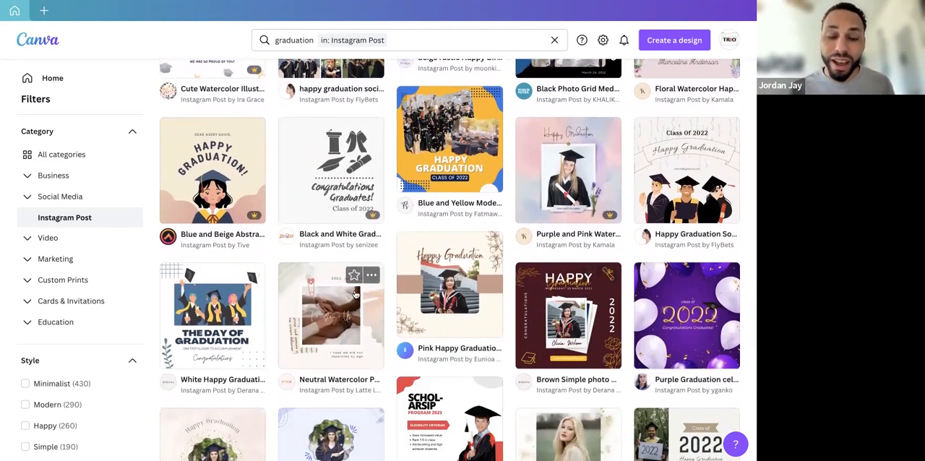
scroll(354, 295, down, 6)
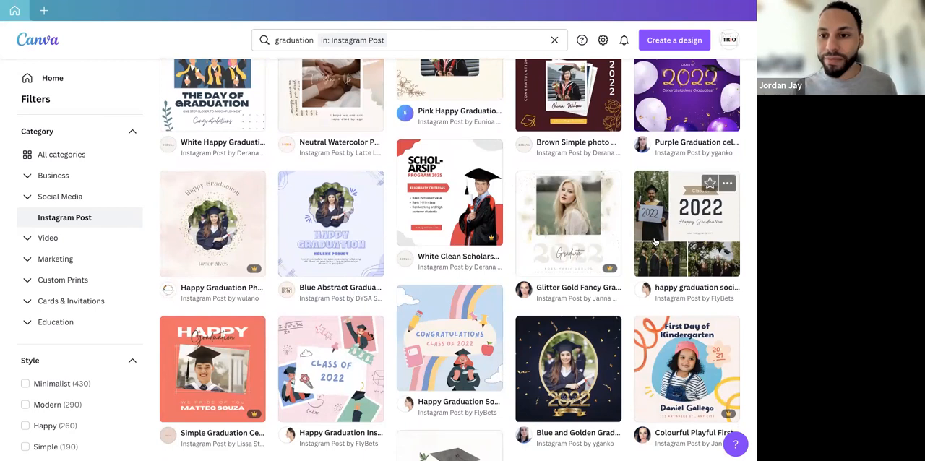
scroll(656, 236, down, 2)
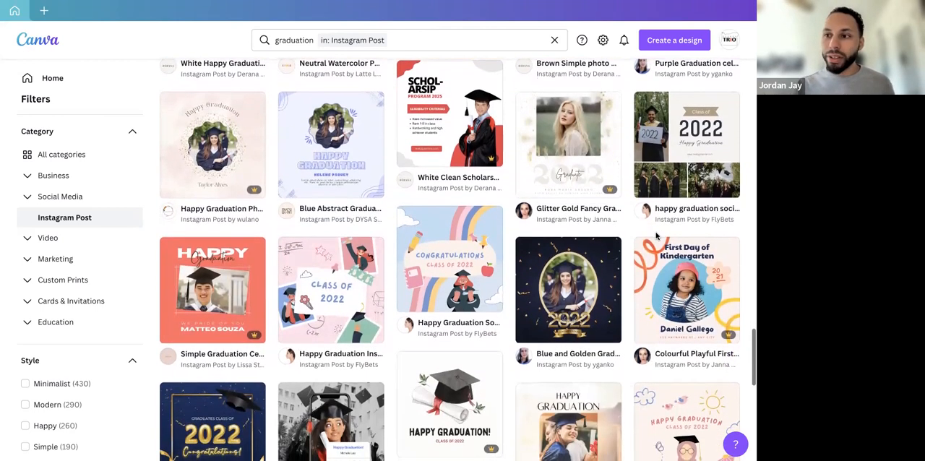
scroll(656, 237, down, 1)
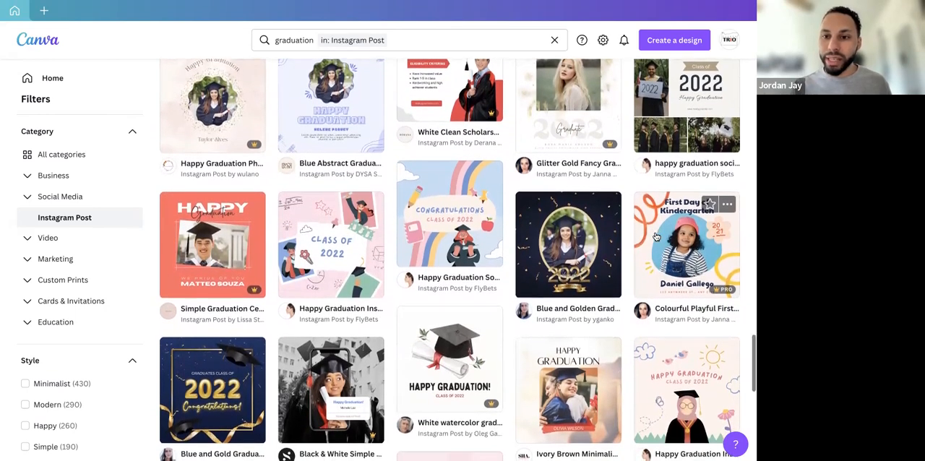
scroll(656, 236, down, 1)
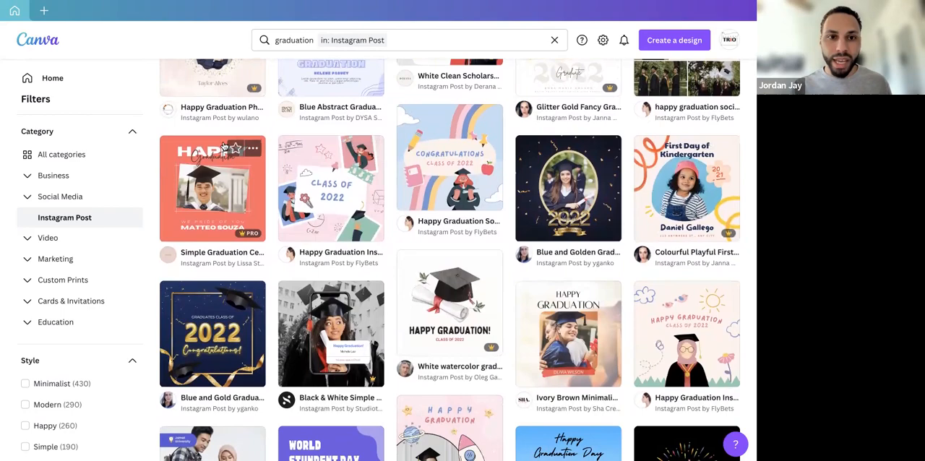
scroll(224, 147, up, 6)
scroll(225, 147, up, 10)
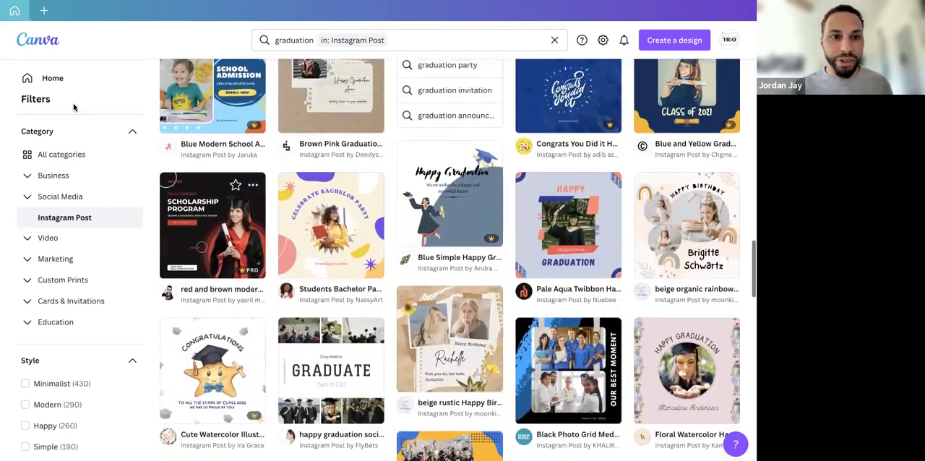
Return to the home page, open the Starred folder in Projects, and look through the starred templates
click(63, 84)
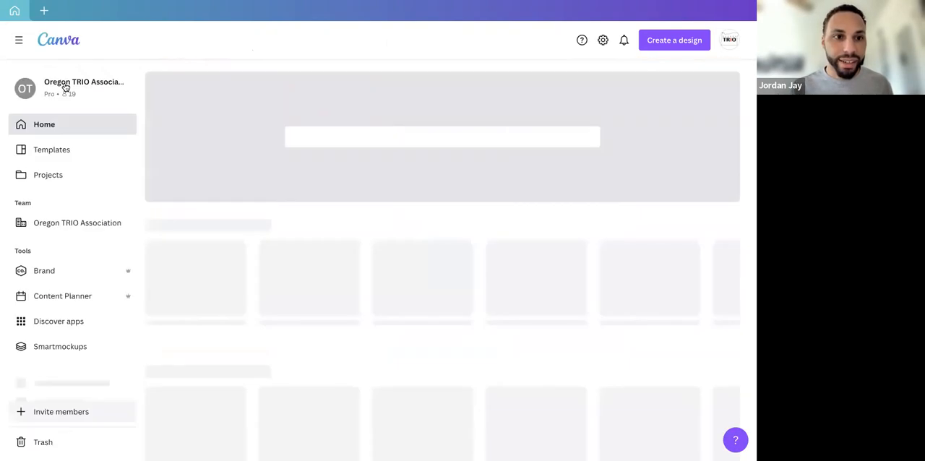
click(107, 155)
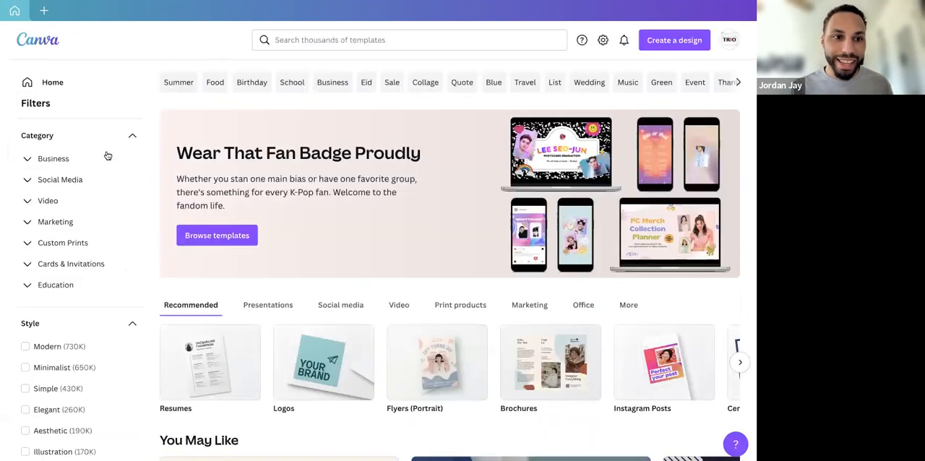
click(27, 85)
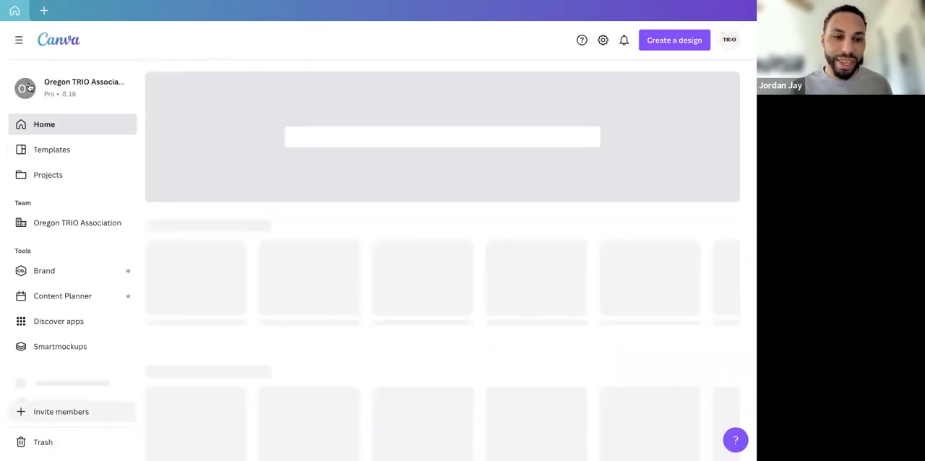
click(50, 176)
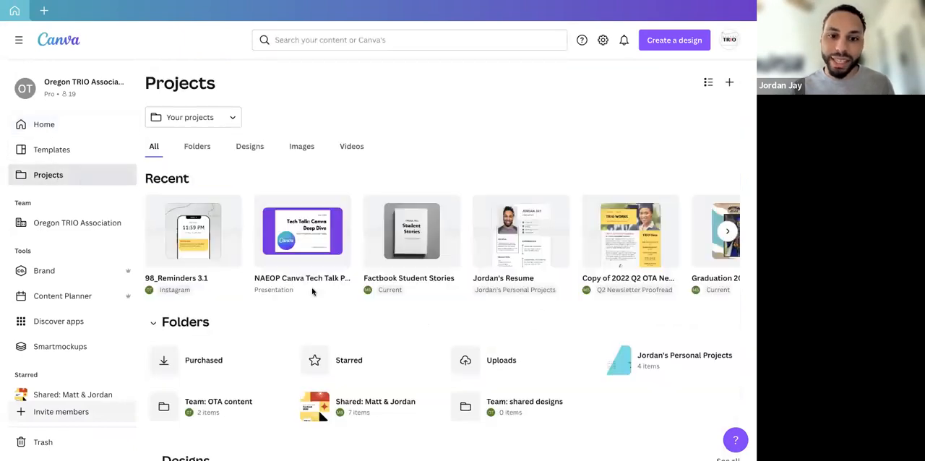
click(356, 367)
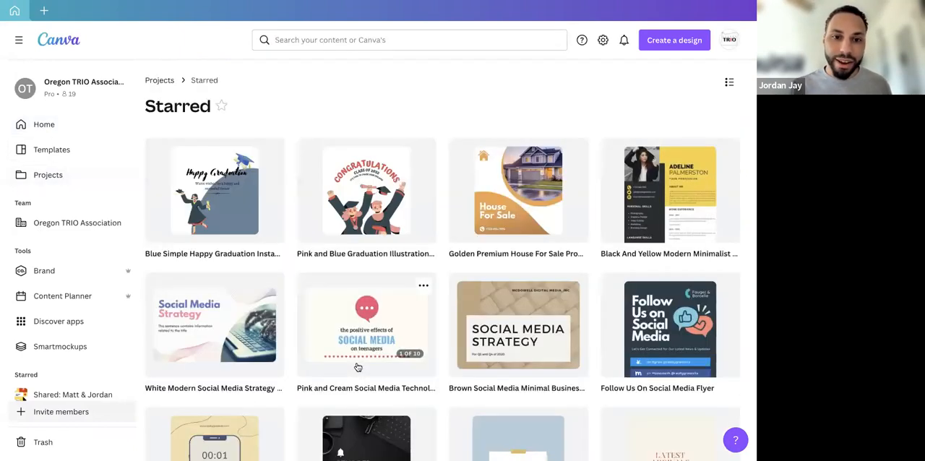
scroll(344, 216, down, 1)
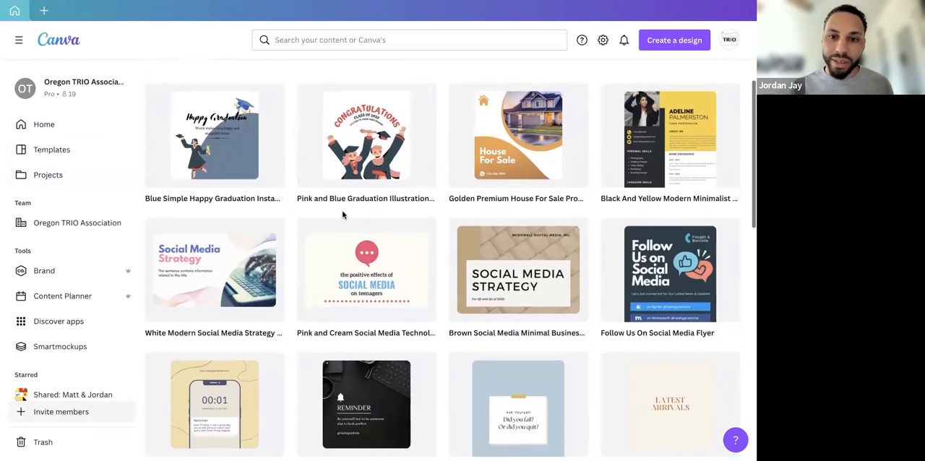
Open the Golden Premium House For Sale template from the Starred folder and use it as a new design
scroll(343, 214, up, 1)
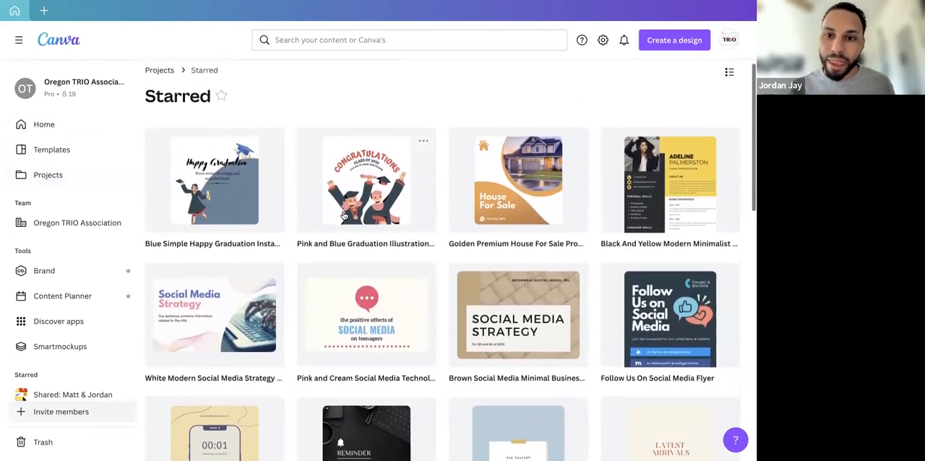
click(538, 211)
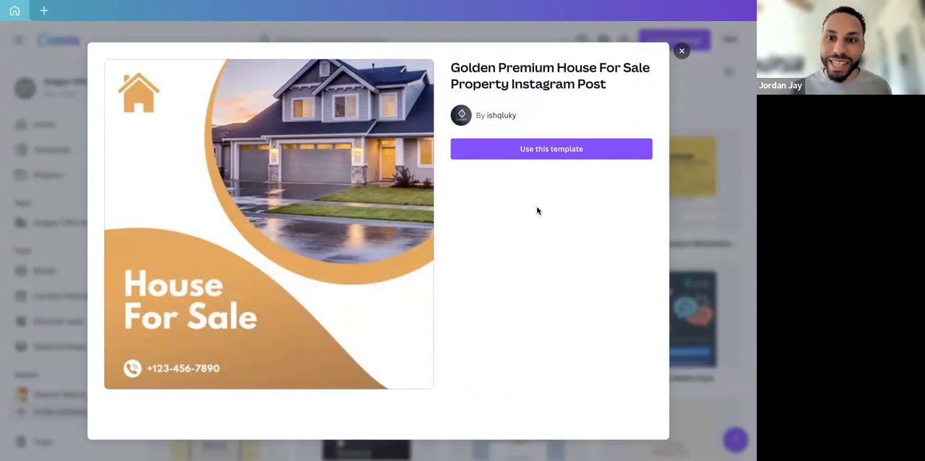
click(530, 157)
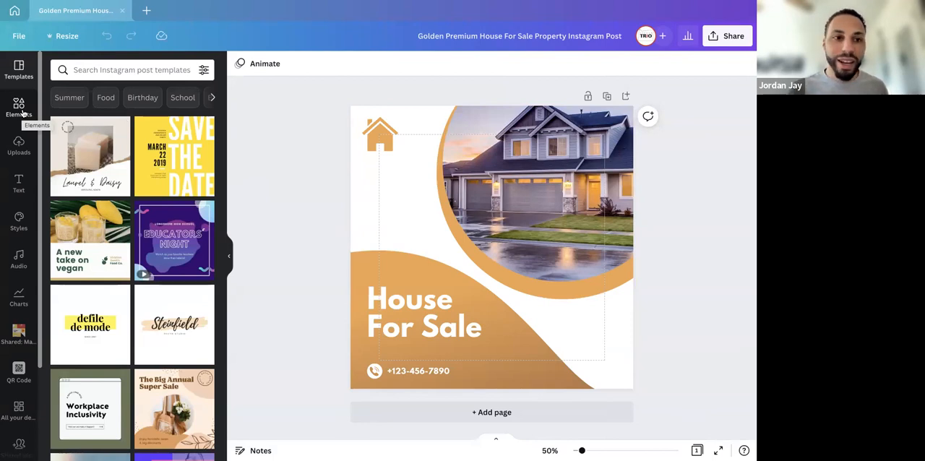
Hide the page margins, show them and hide them again, and undo a small move of the house icon
click(20, 38)
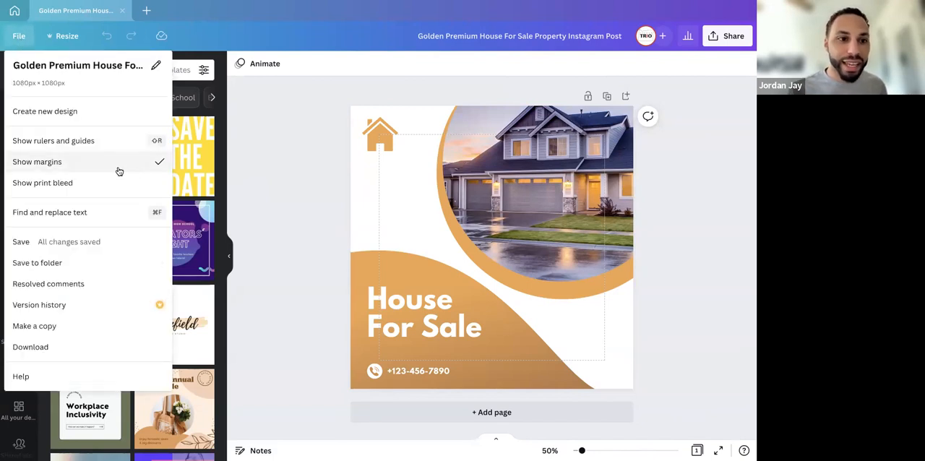
click(71, 168)
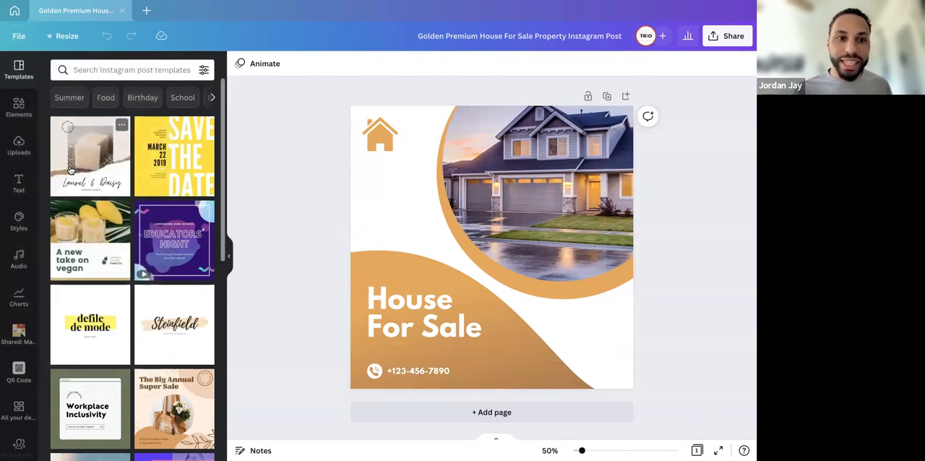
click(18, 38)
click(45, 172)
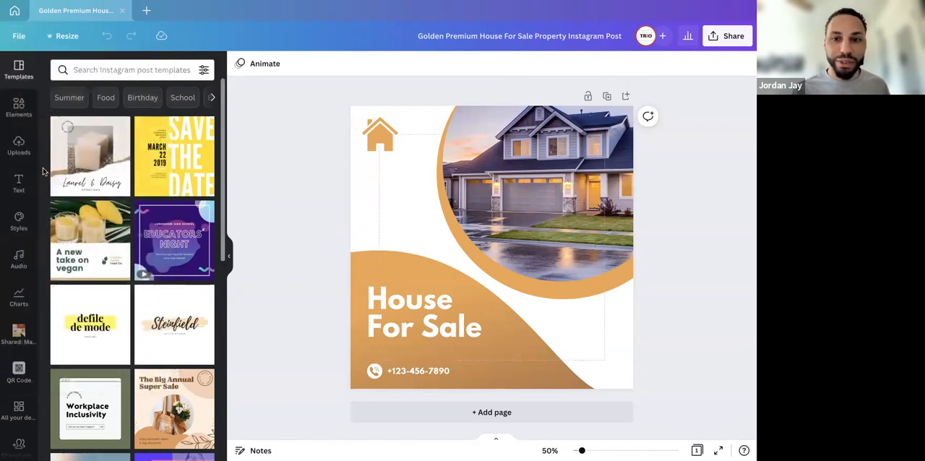
click(376, 181)
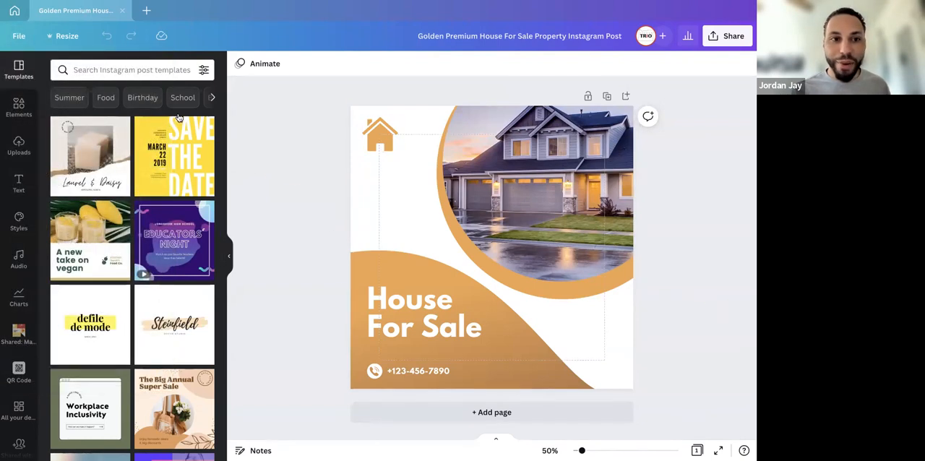
click(9, 32)
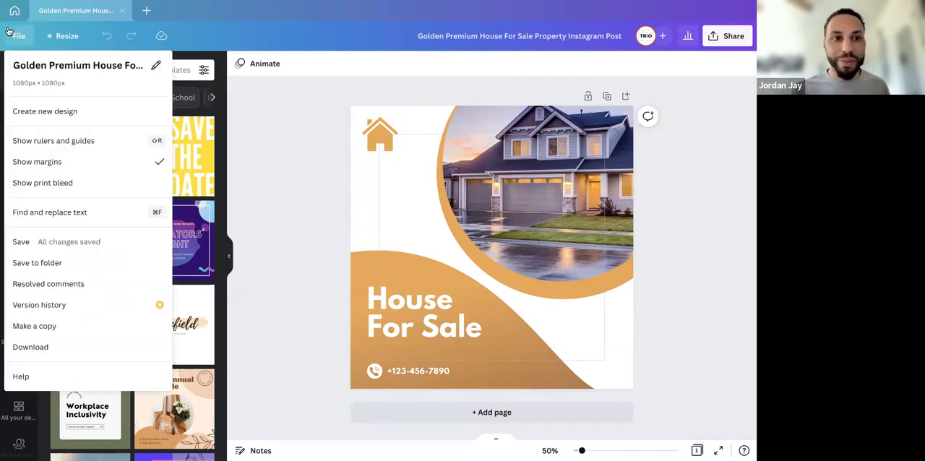
click(37, 165)
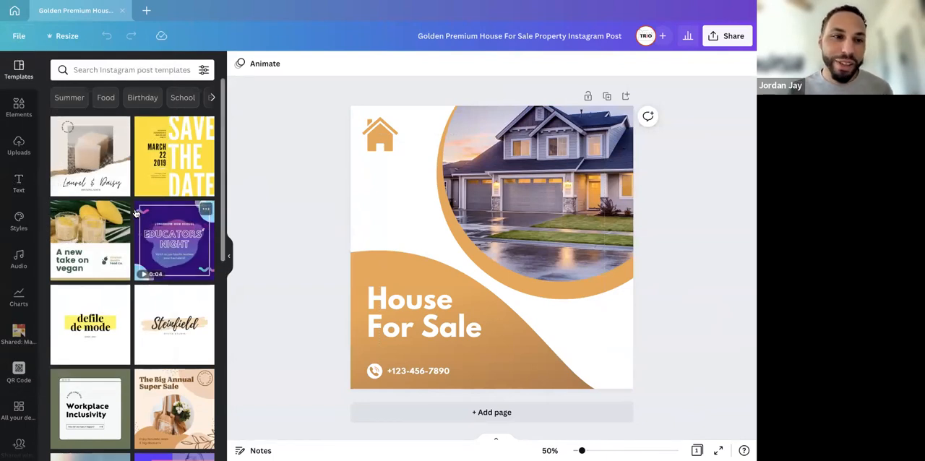
drag(378, 140, 379, 142)
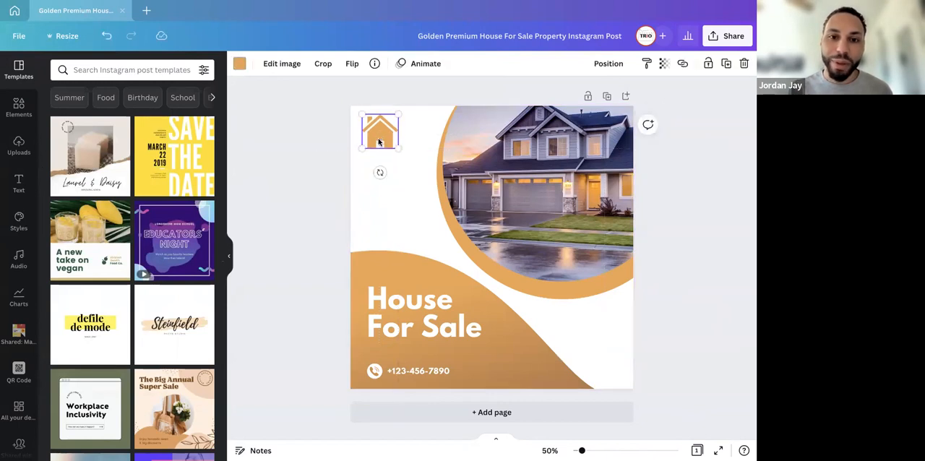
key(ctrl+z)
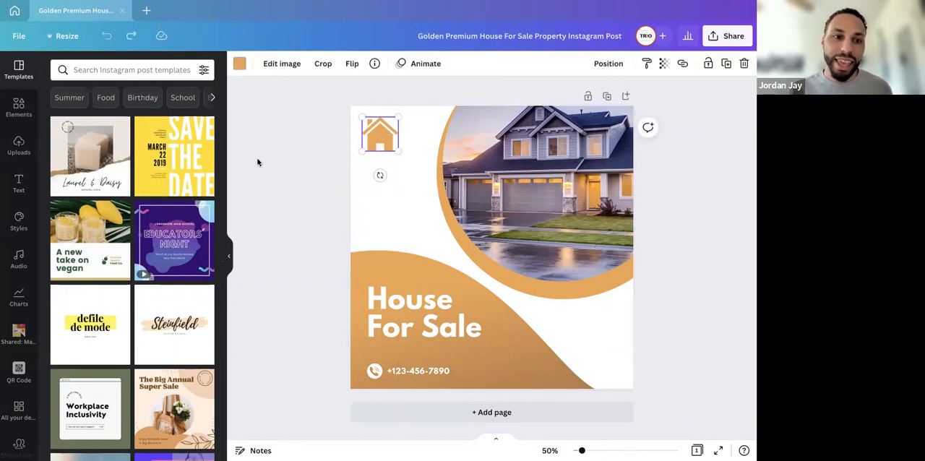
Add a heading text box below the house icon and widen it so the text fits on one line
click(16, 187)
click(149, 123)
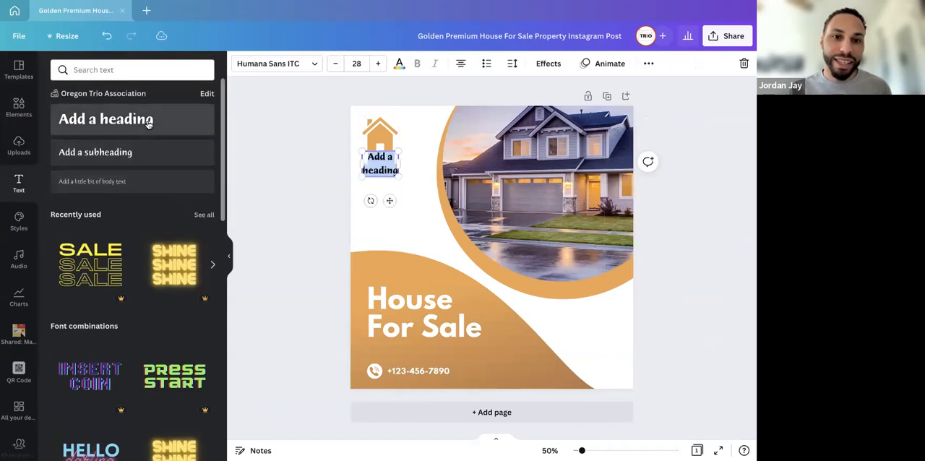
drag(389, 207, 395, 227)
drag(406, 192, 459, 194)
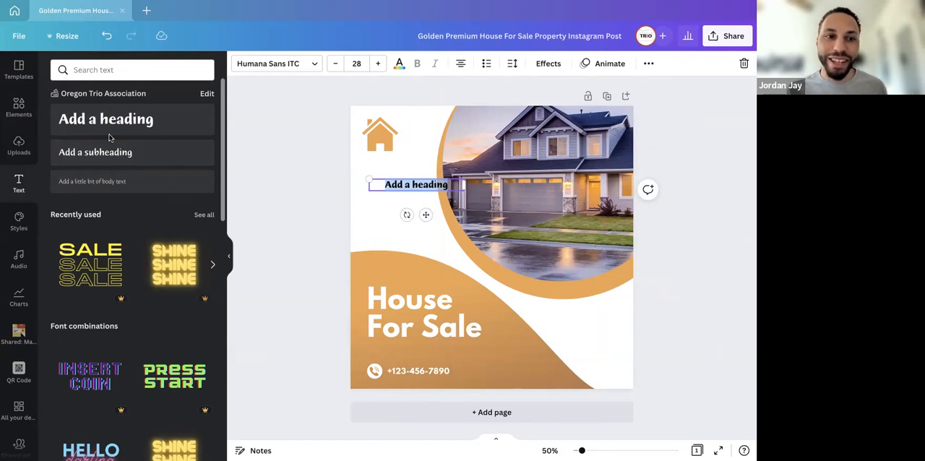
Turn on the page margins as well as the rulers and guides for the design
click(19, 38)
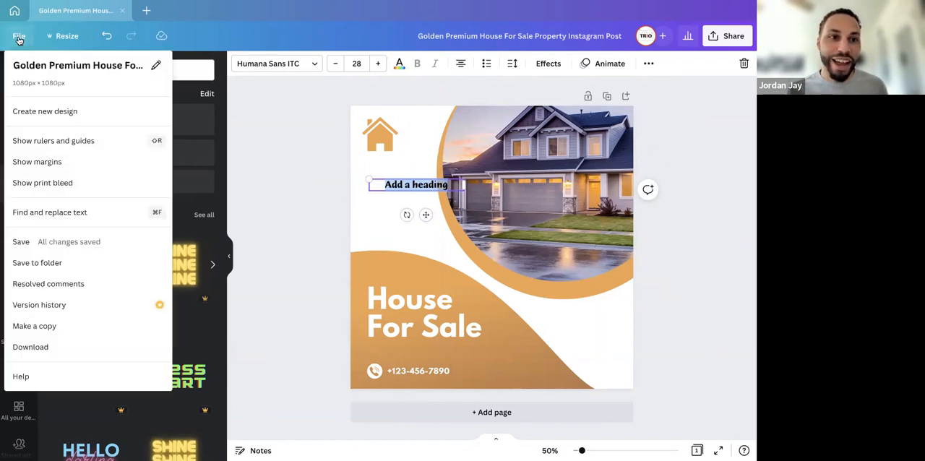
click(50, 163)
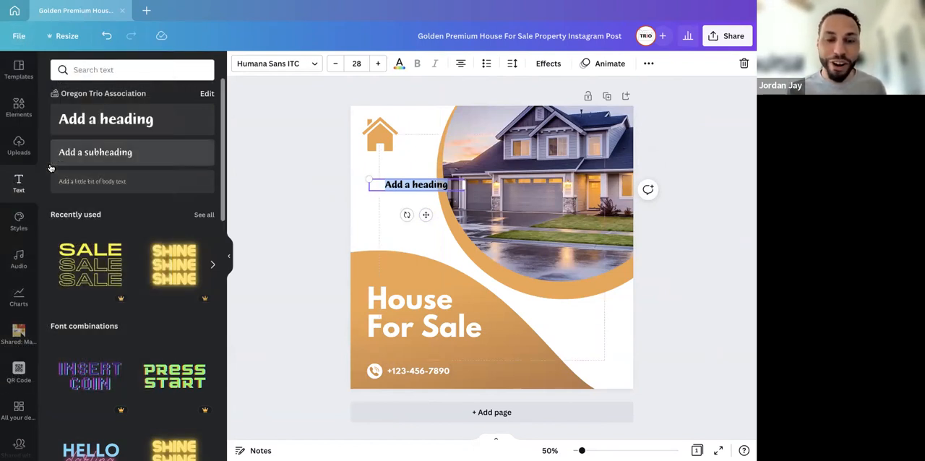
click(19, 36)
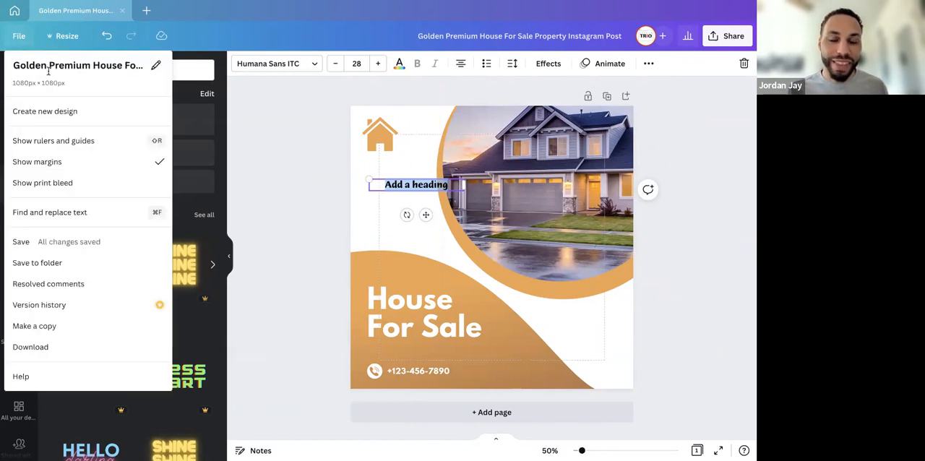
click(93, 142)
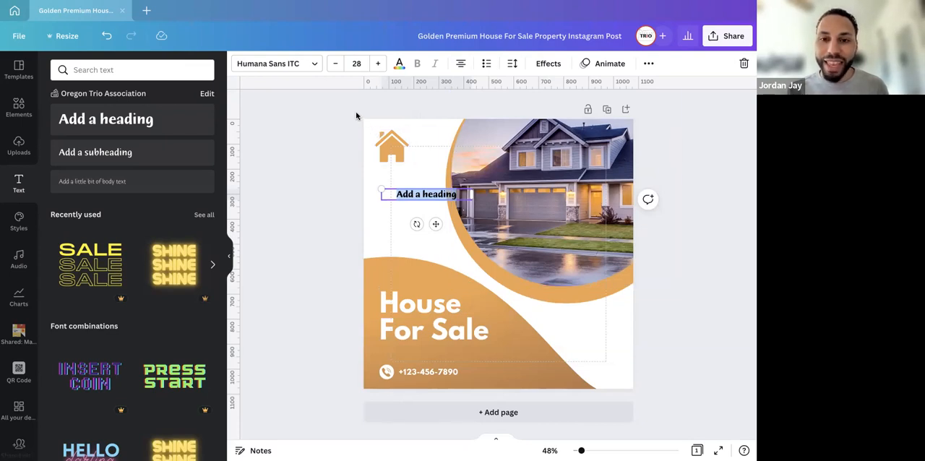
Check the house icon against the rulers, and turn the rulers and guides off
click(395, 153)
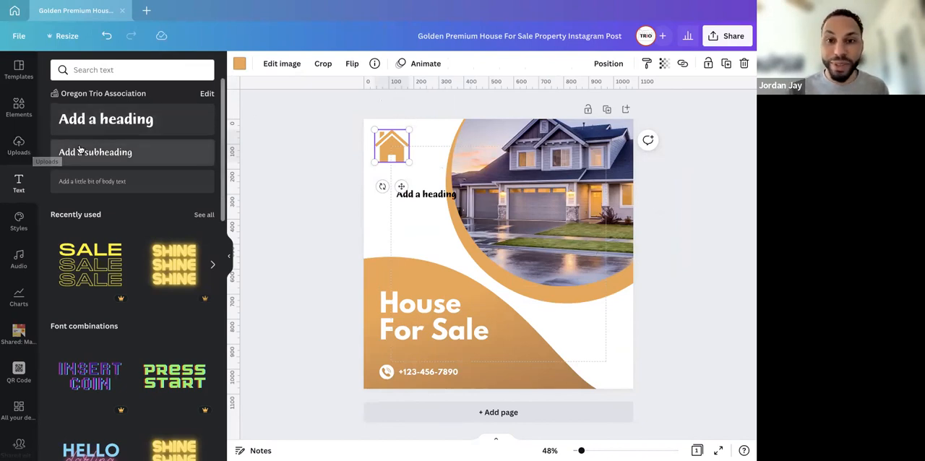
click(19, 37)
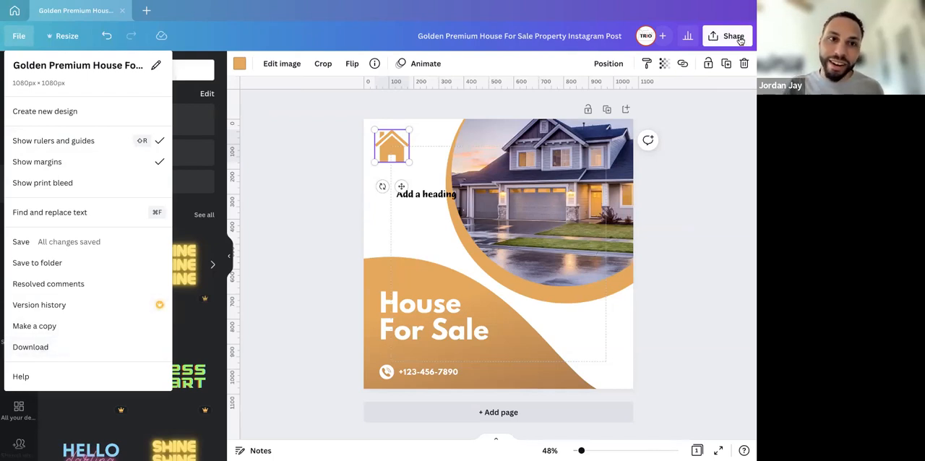
mouse_move(336, 5)
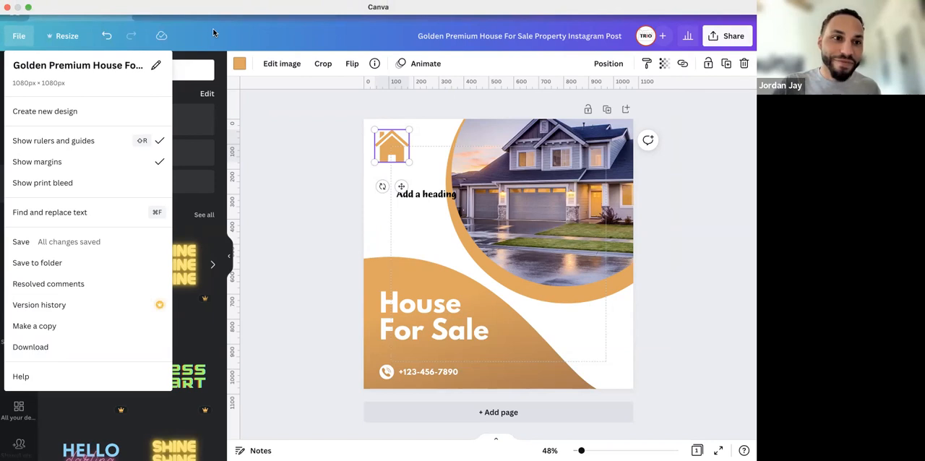
click(286, 159)
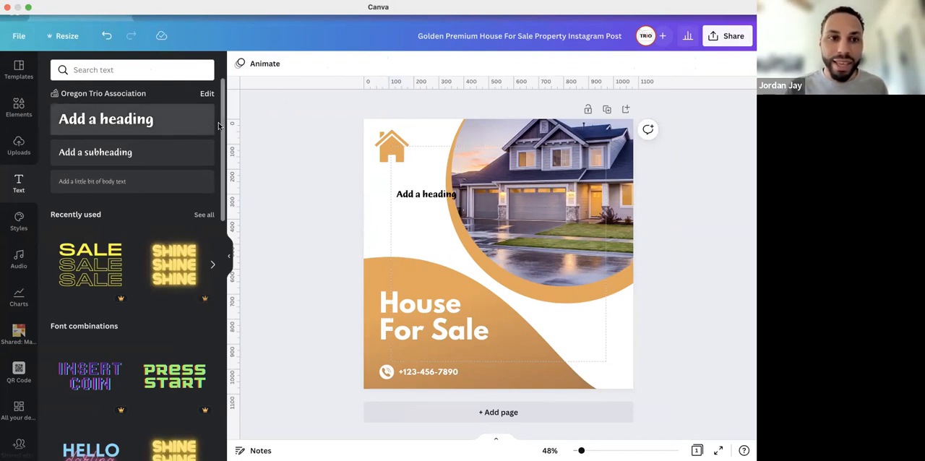
click(19, 38)
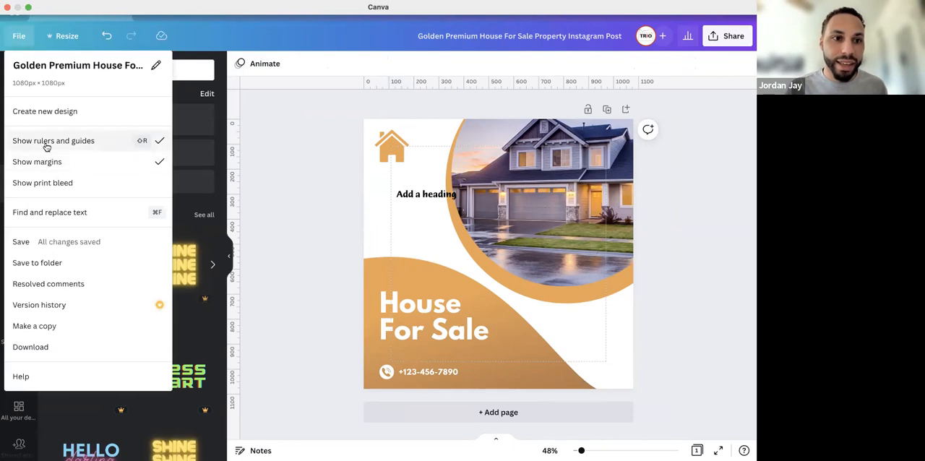
click(46, 143)
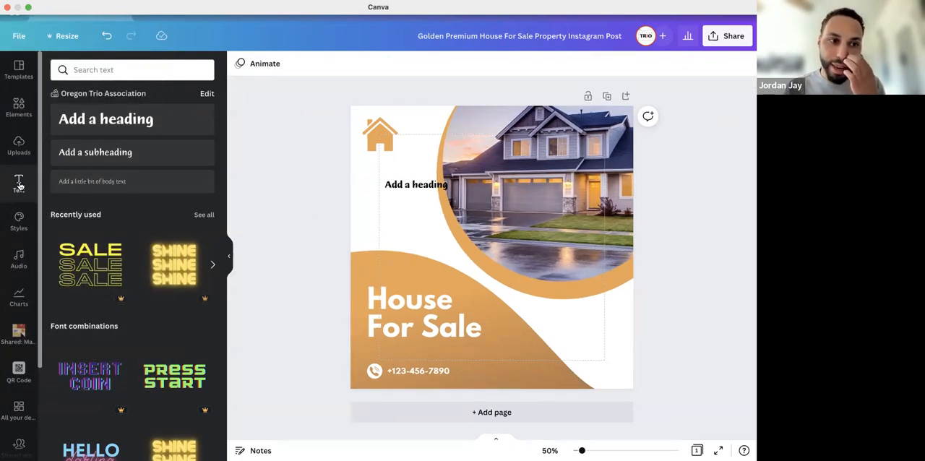
Examine the editing options for the orange circle, the house icon and the heading, and browse the fonts available for the heading
click(440, 133)
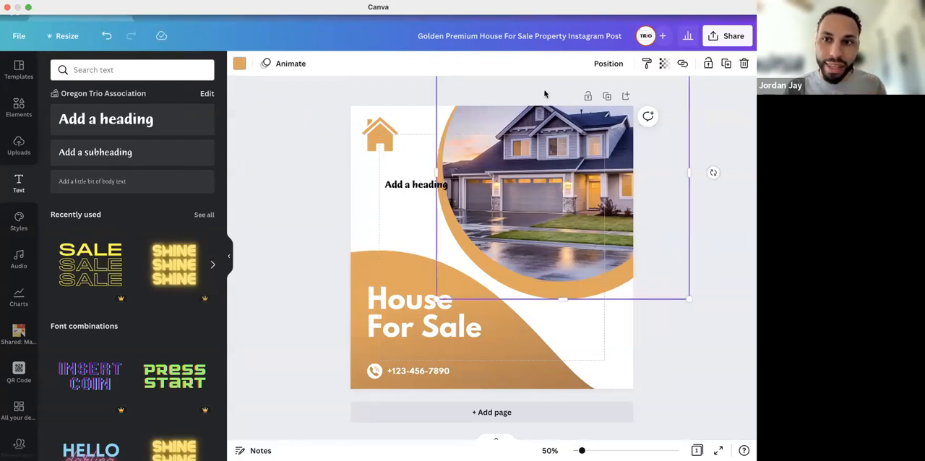
click(379, 139)
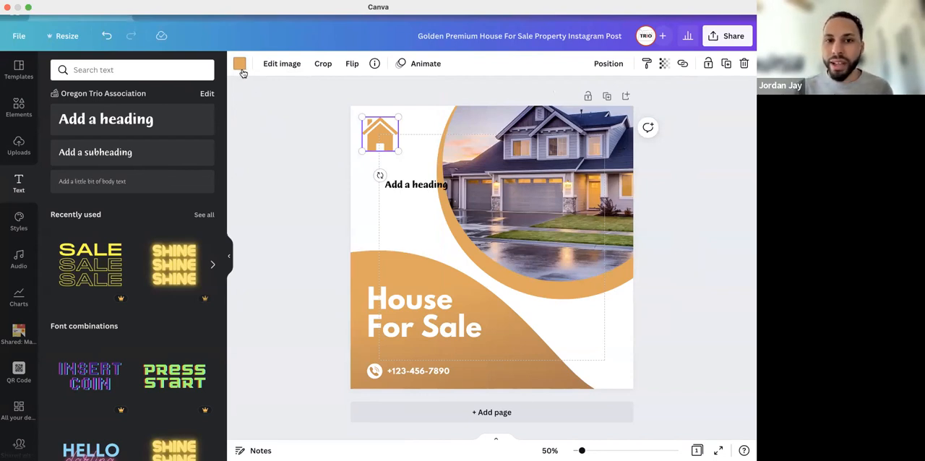
click(399, 184)
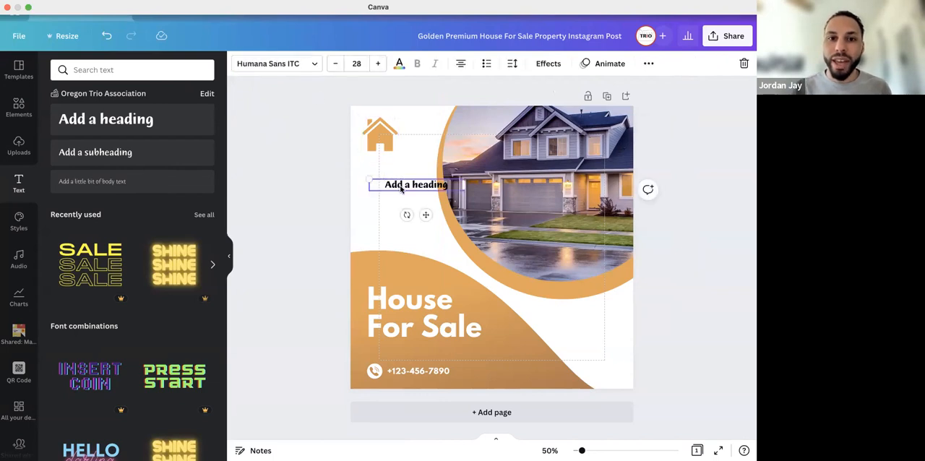
click(295, 67)
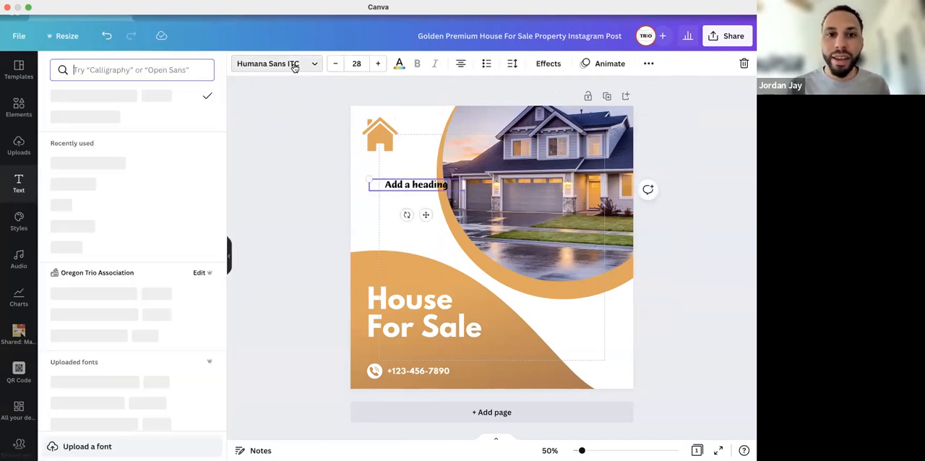
scroll(184, 214, down, 3)
scroll(184, 214, down, 4)
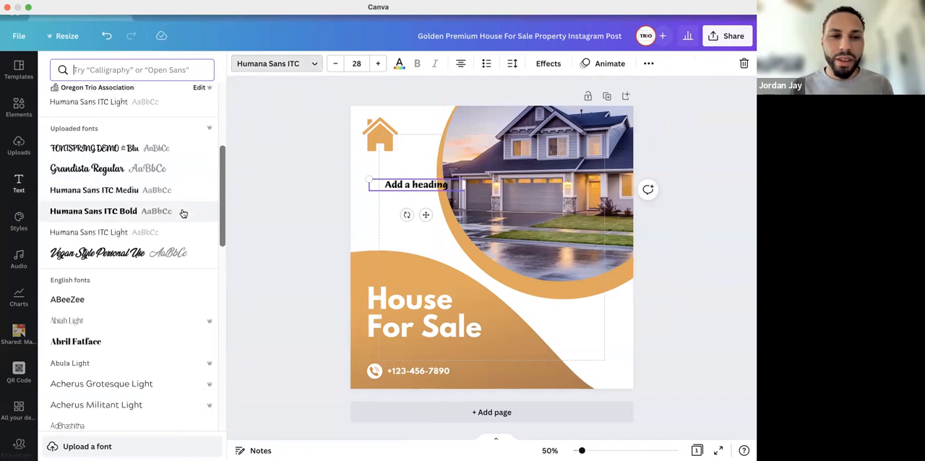
scroll(183, 214, down, 10)
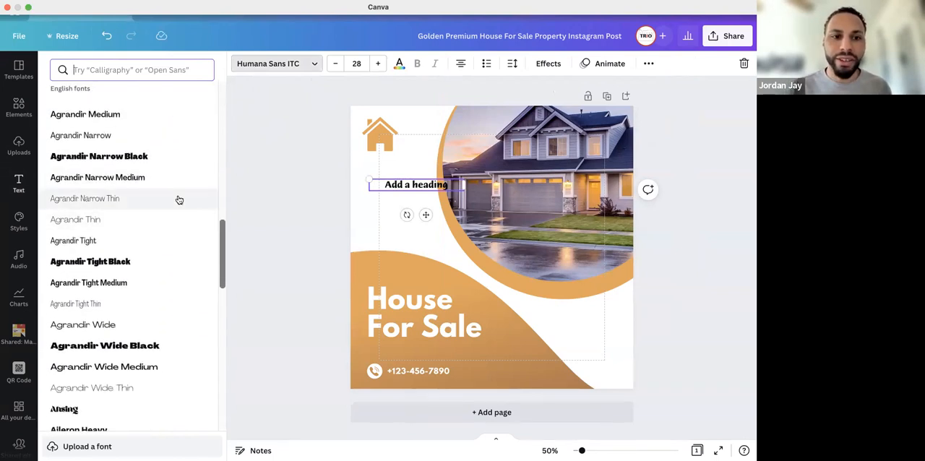
scroll(178, 217, up, 20)
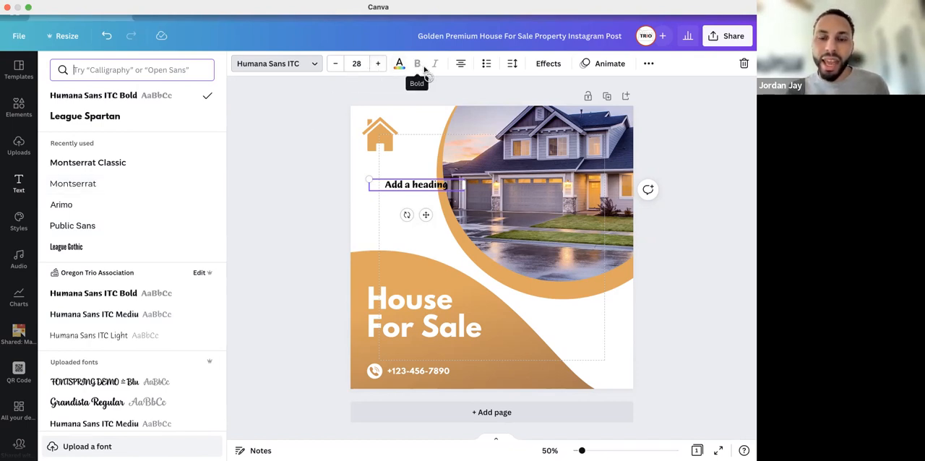
Left-align the heading text and cycle its list style through numbered and bulleted back to no list
click(461, 65)
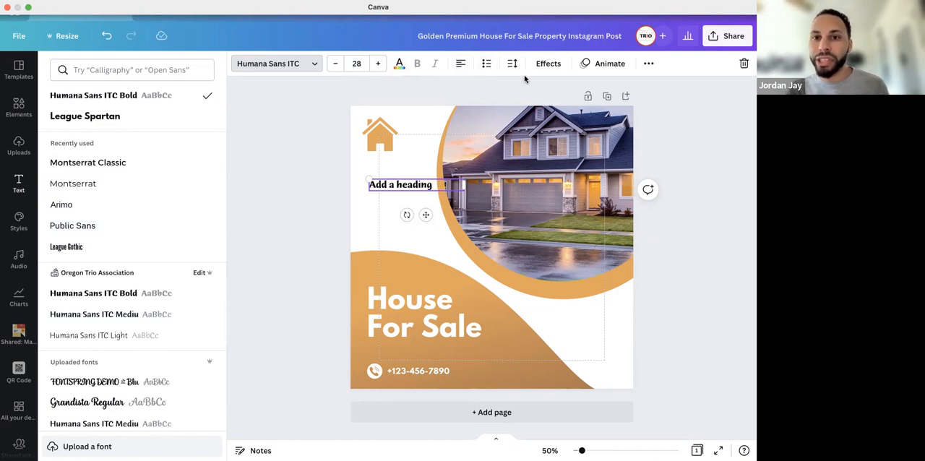
click(489, 65)
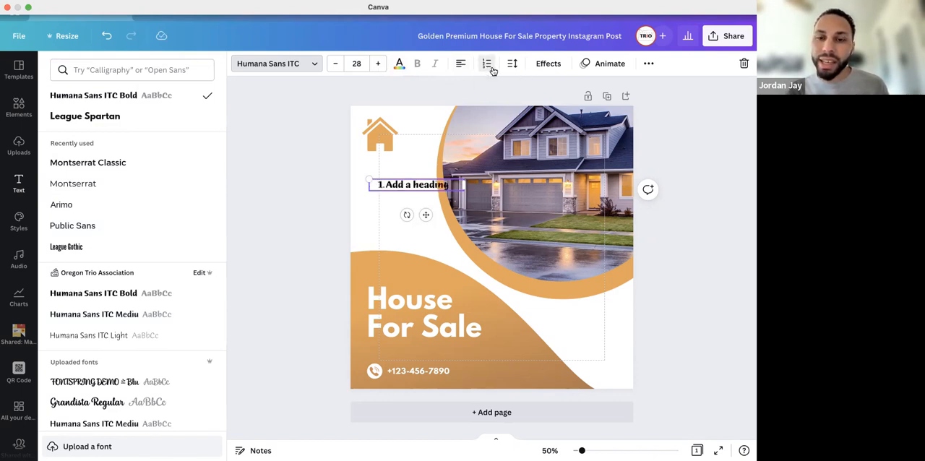
click(488, 65)
click(487, 66)
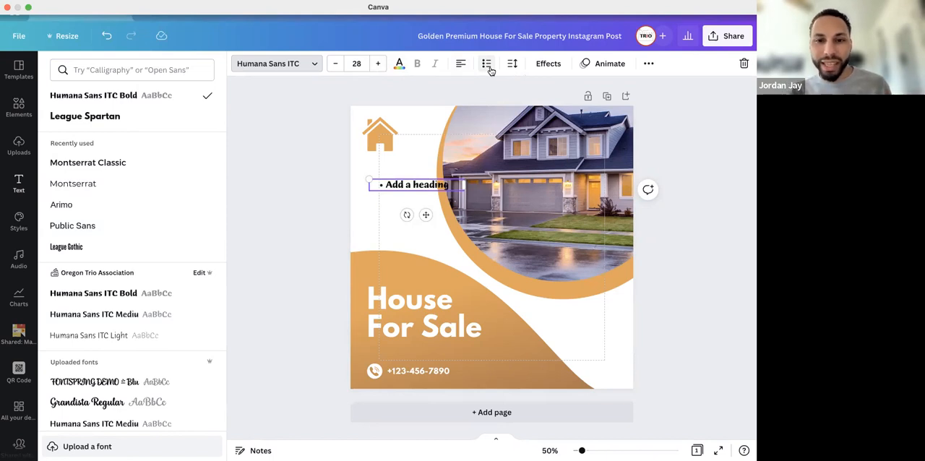
click(487, 65)
click(488, 66)
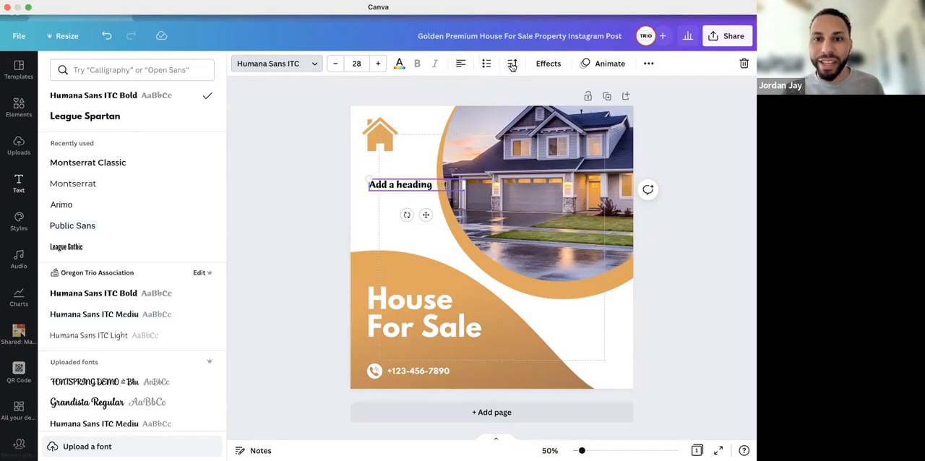
Examine the letter and line spacing settings and the text effects available for the heading
click(513, 65)
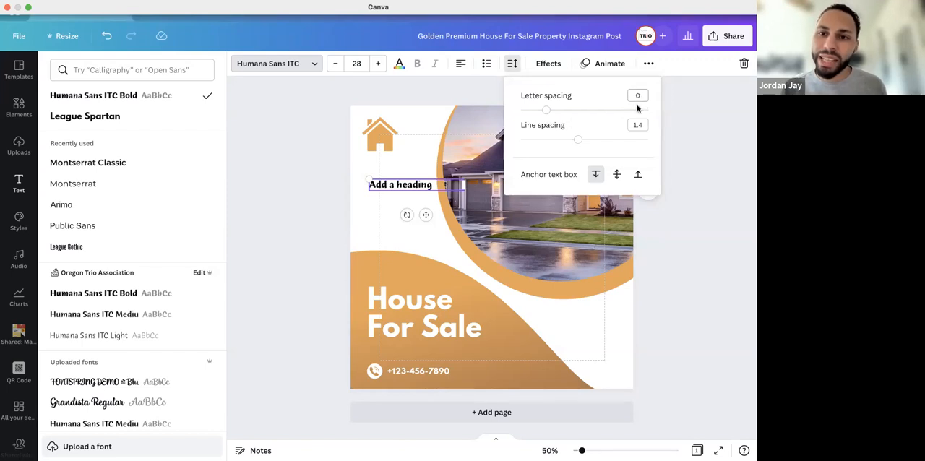
click(513, 67)
click(550, 65)
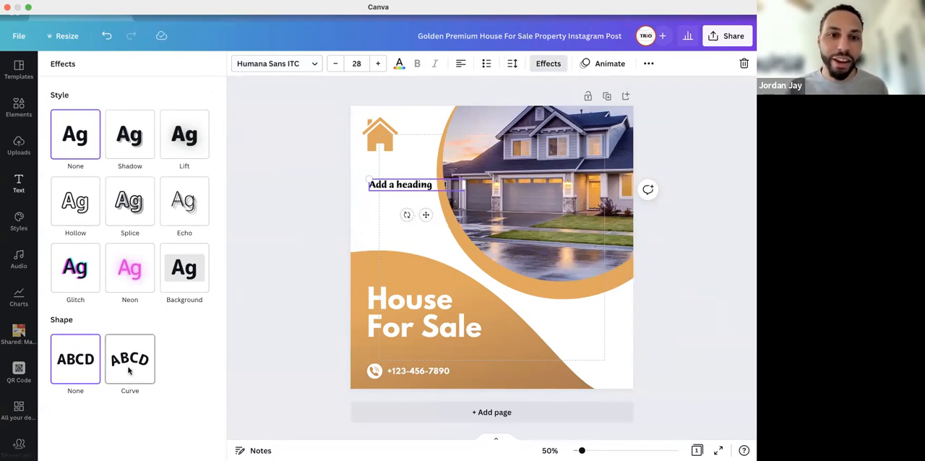
Shift the house icon slightly down, place the heading above it and change the heading text to "Oregon TRIO"
drag(387, 137, 399, 149)
drag(408, 186, 403, 131)
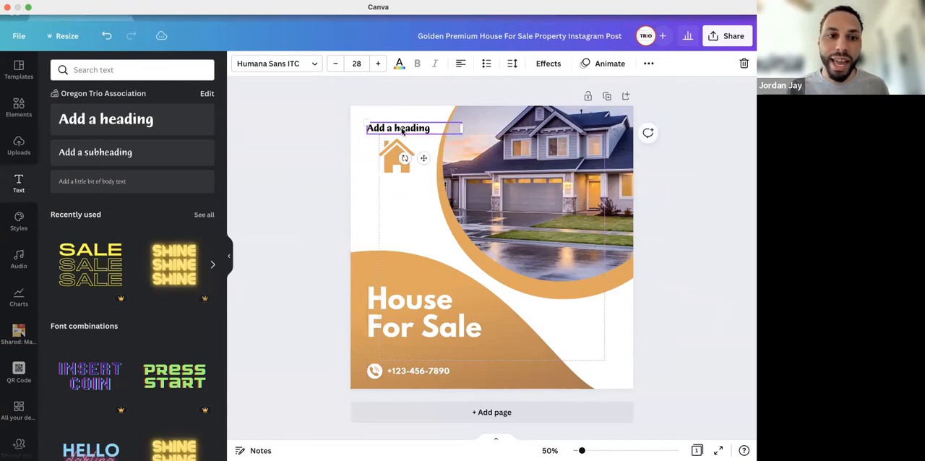
double_click(412, 128)
text(O)
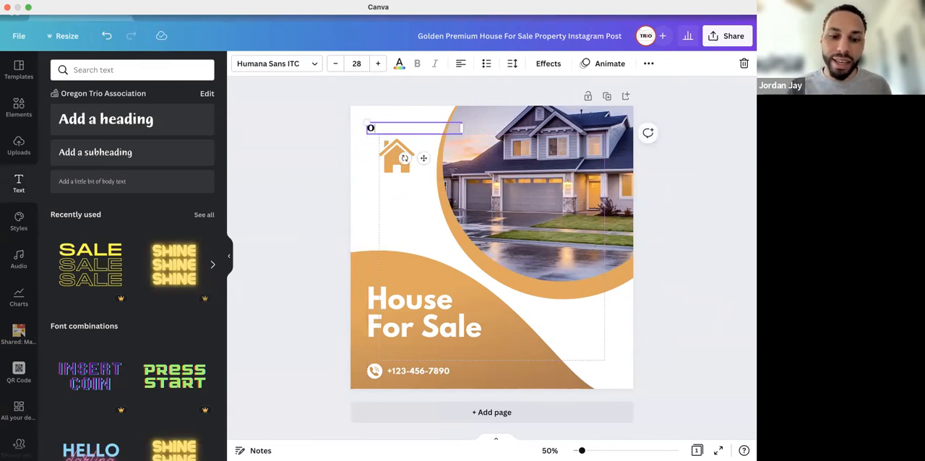
text(regon TRIO)
click(388, 188)
click(411, 129)
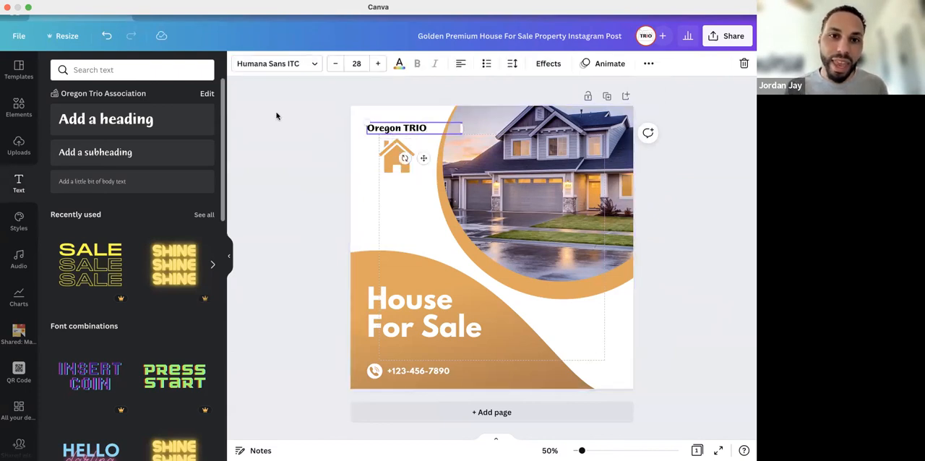
Apply the Curve shape effect to the "Oregon TRIO" text and center the arc over the house icon
click(542, 64)
click(112, 377)
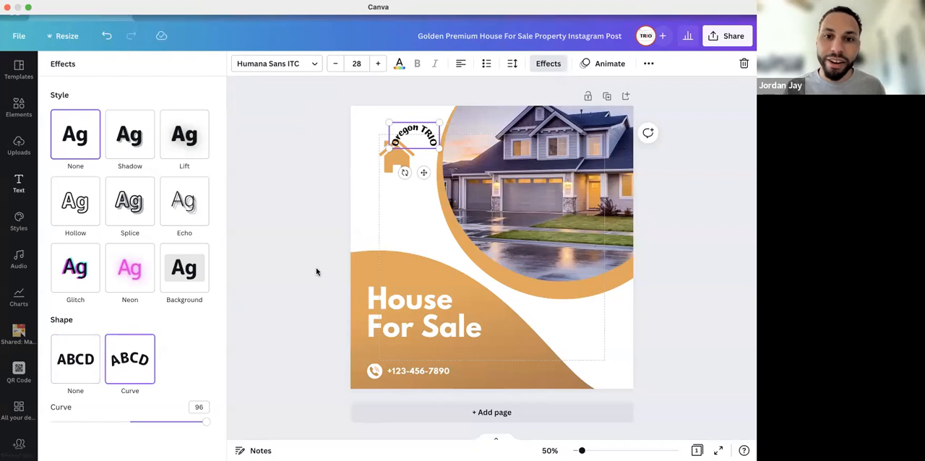
drag(425, 172, 405, 172)
click(404, 209)
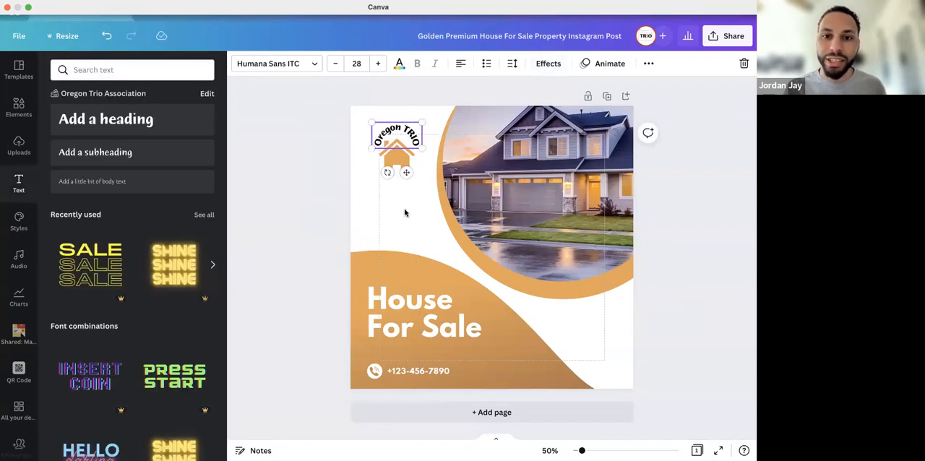
Select the curved text together with the house icon and move them closer to the page's upper-left corner
click(418, 137)
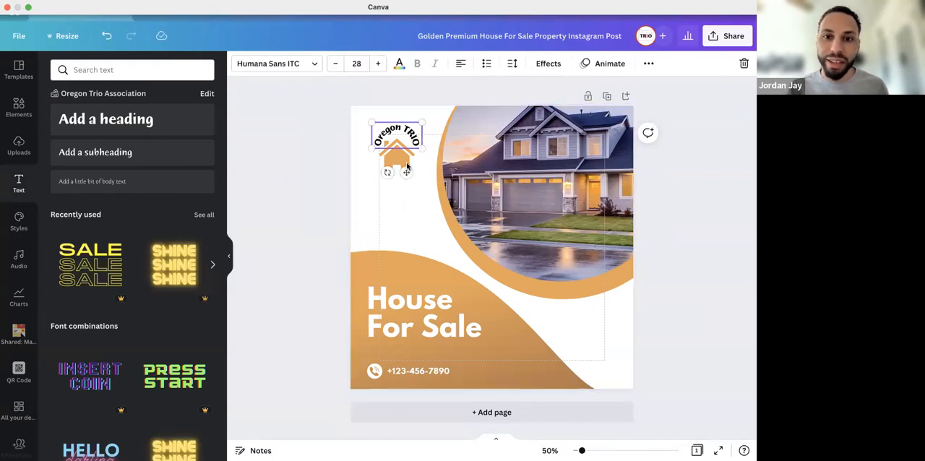
drag(407, 158, 403, 146)
click(409, 201)
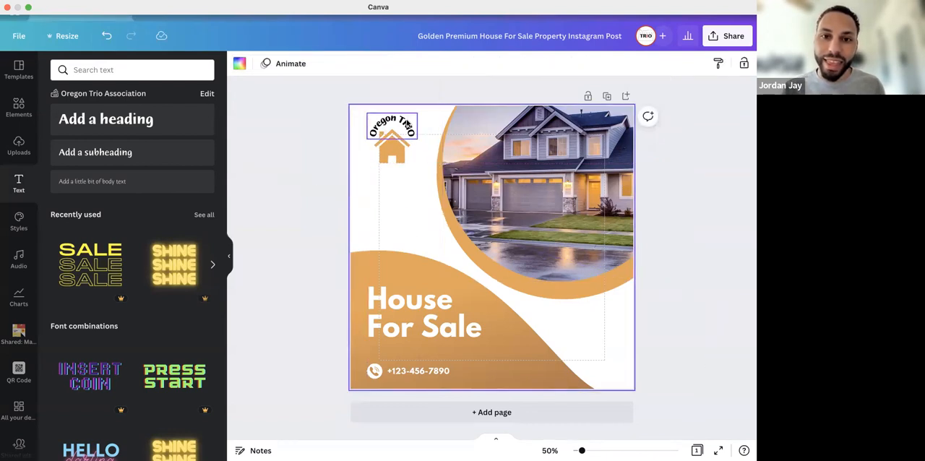
Try the Rise, Pan, Fade and Tectonic text animations on the curved "Oregon TRIO" text
click(409, 123)
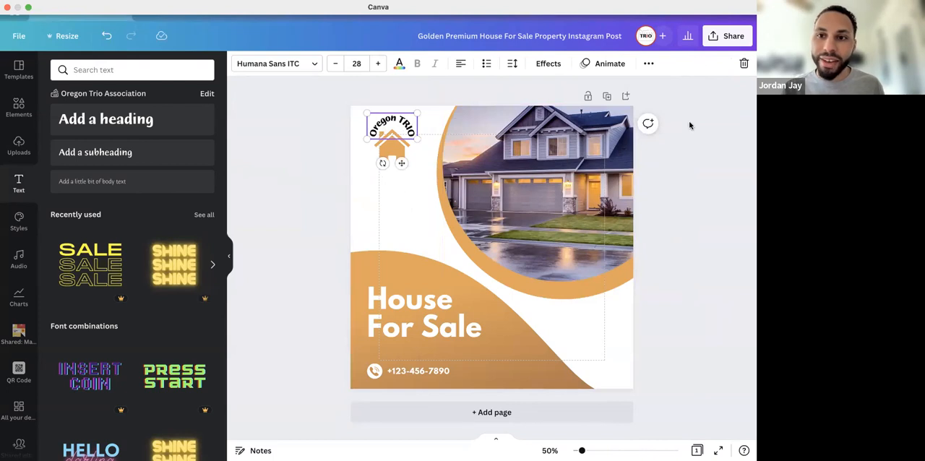
click(615, 65)
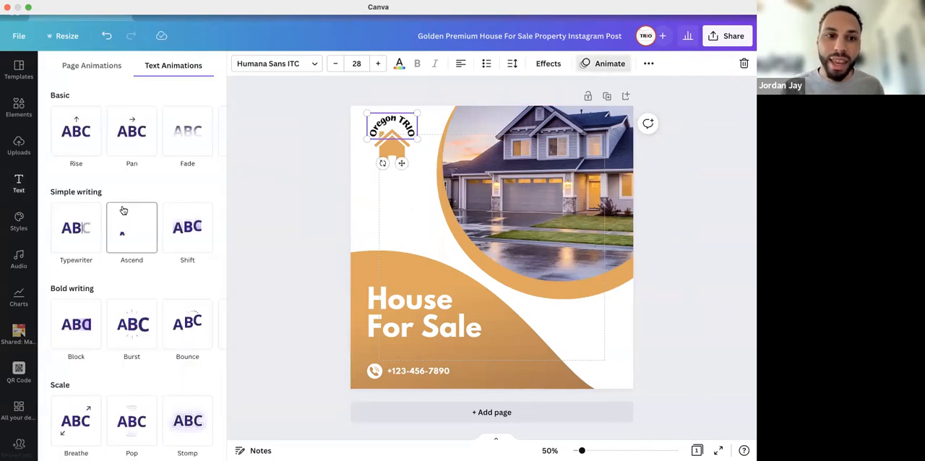
scroll(117, 158, down, 1)
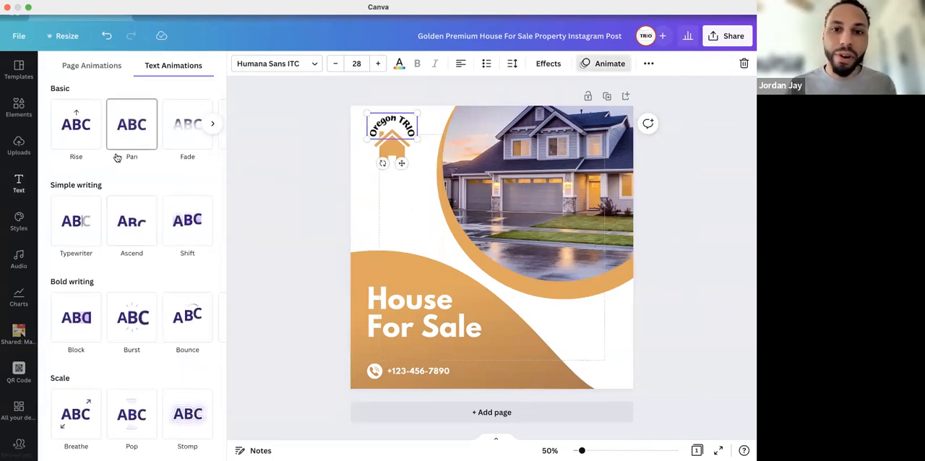
click(75, 135)
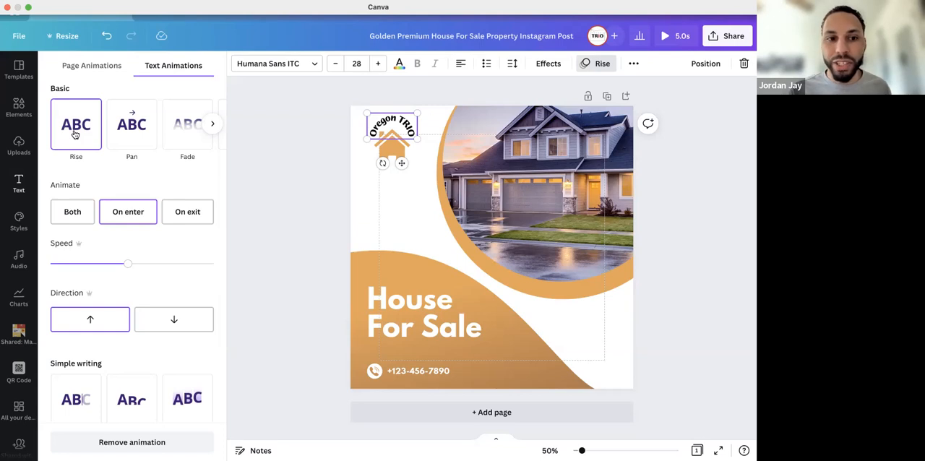
click(137, 130)
click(179, 133)
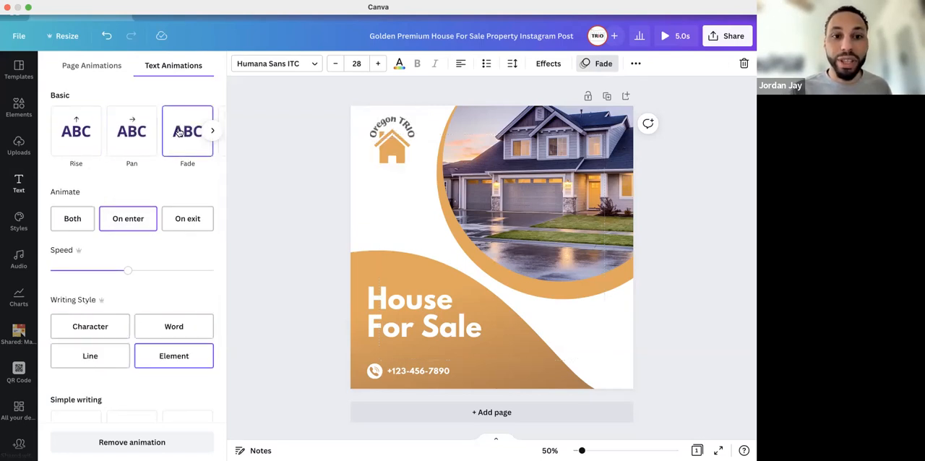
click(213, 131)
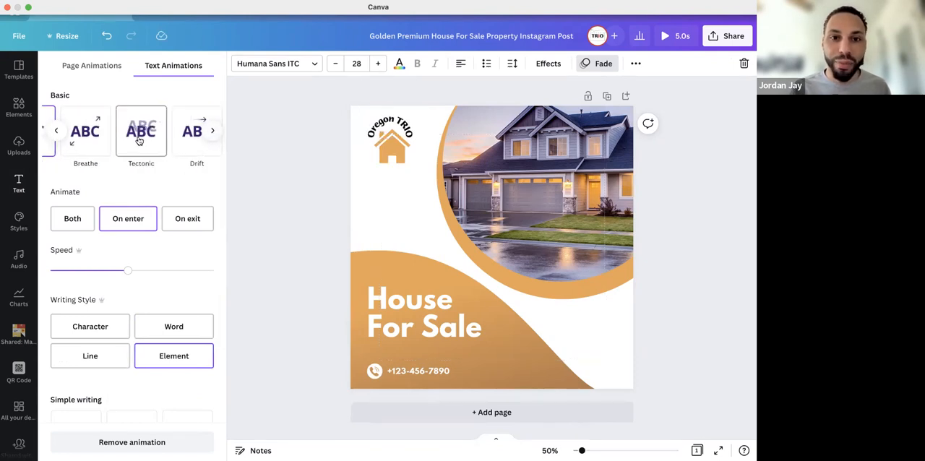
click(140, 141)
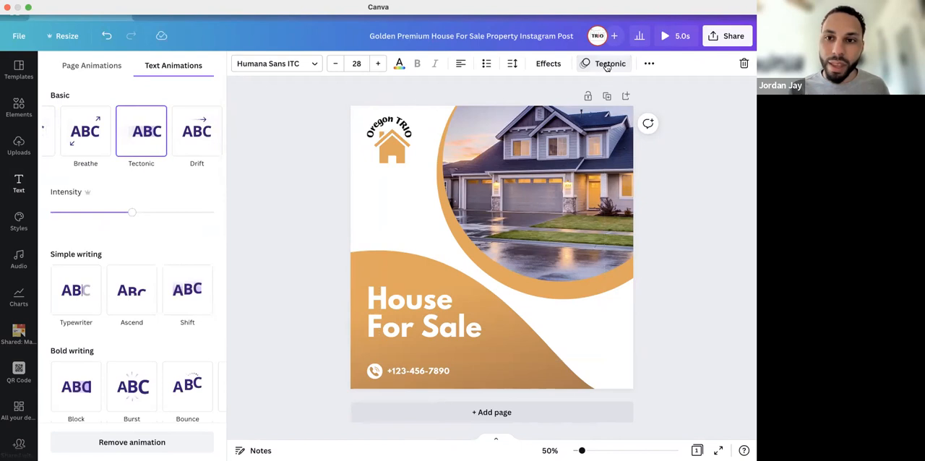
Browse the remaining text animations, and remove the animation from the curved text
scroll(87, 199, down, 5)
scroll(86, 199, up, 3)
scroll(87, 198, down, 8)
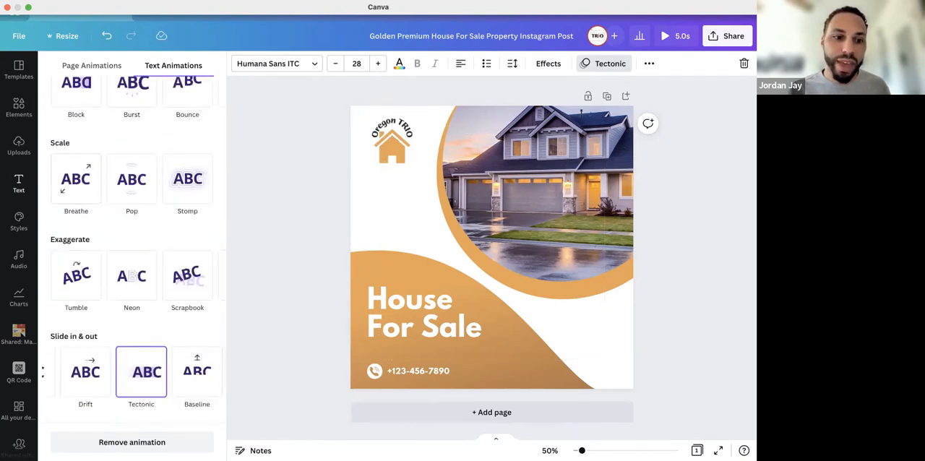
click(90, 446)
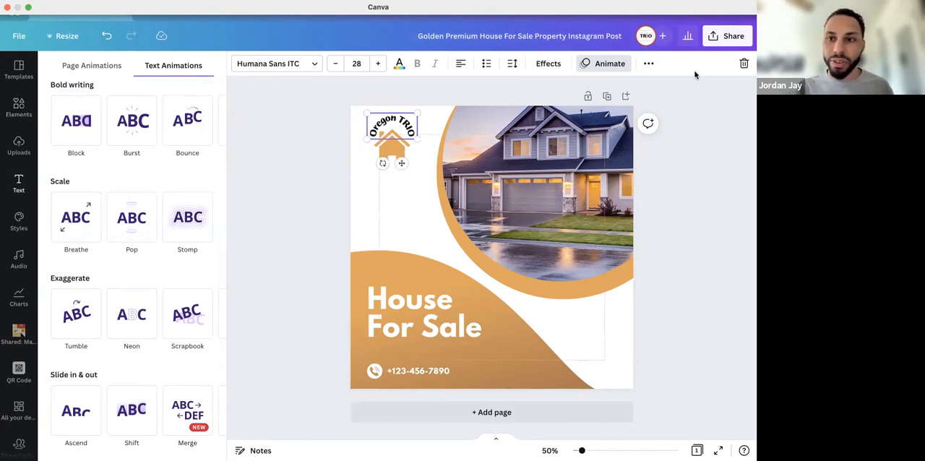
click(604, 65)
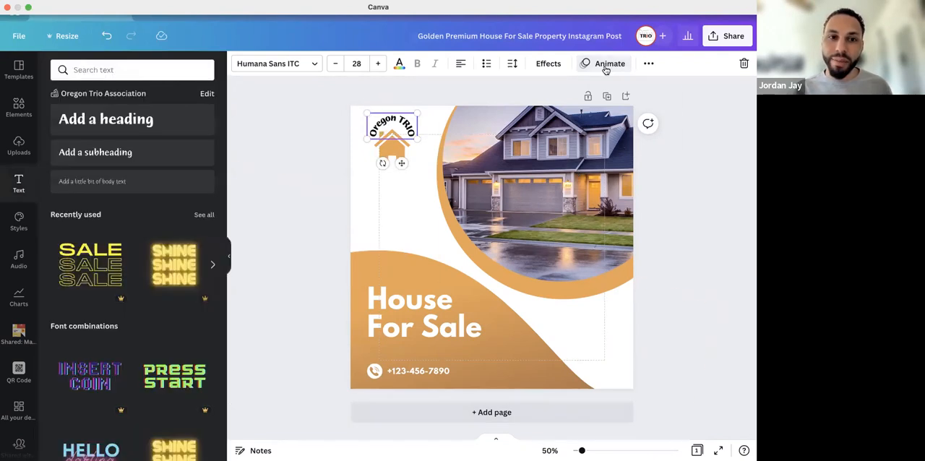
Hide the side panel and try opening the phone number and the curved "Oregon TRIO" text for editing
click(230, 258)
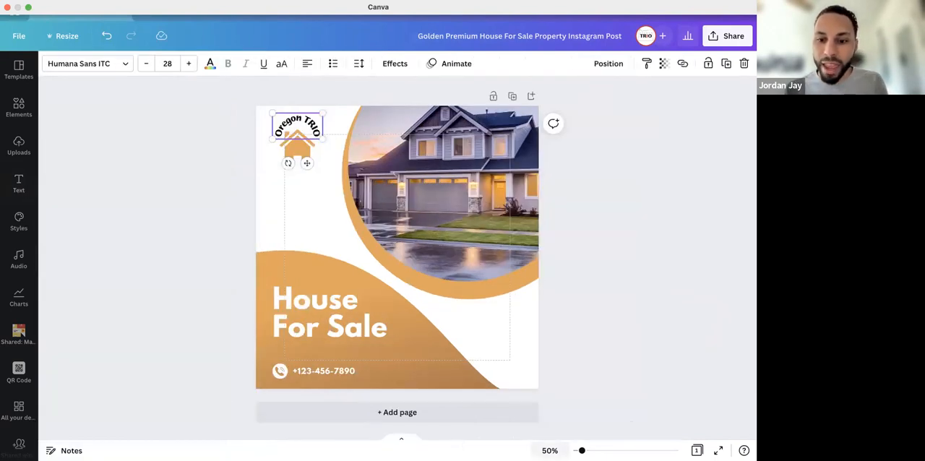
drag(582, 450, 580, 450)
double_click(348, 368)
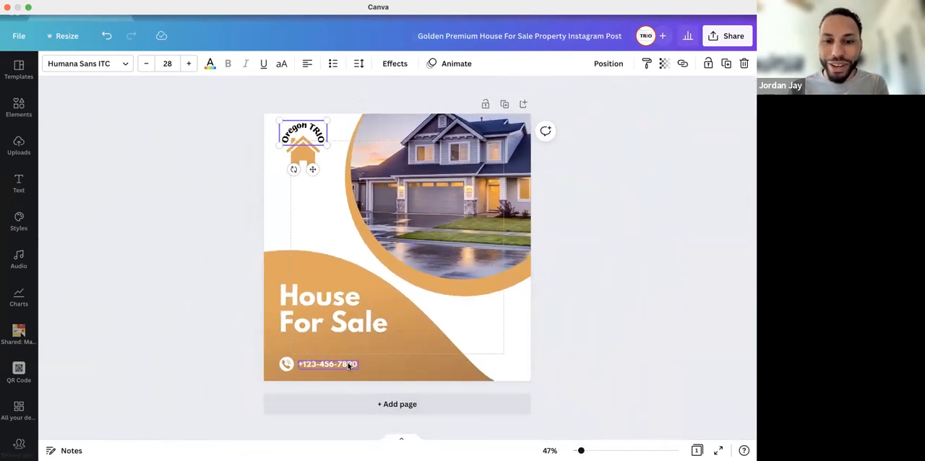
click(347, 367)
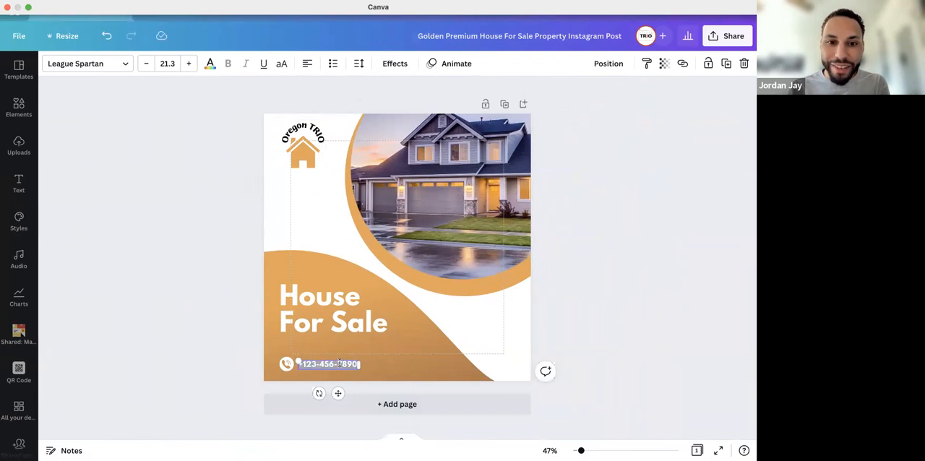
click(313, 132)
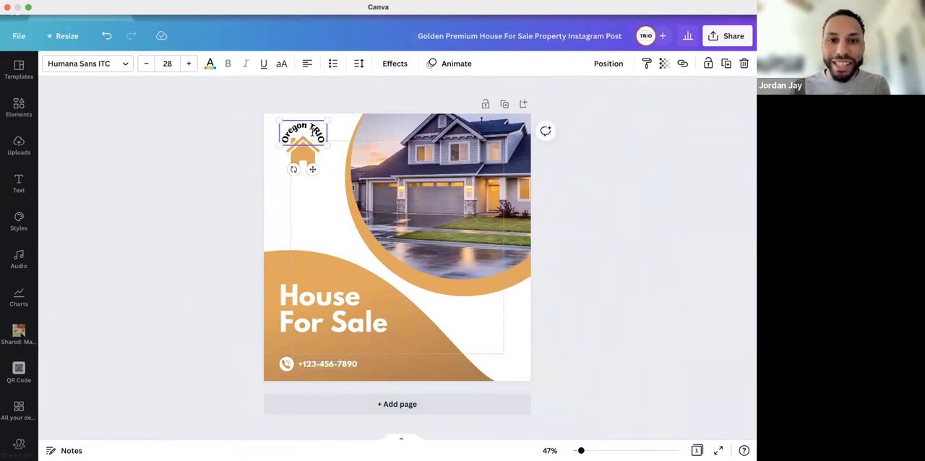
click(312, 133)
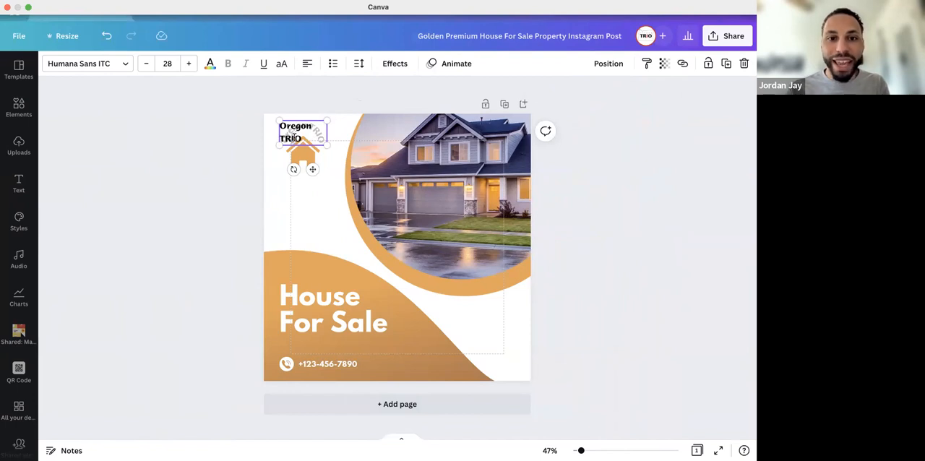
click(280, 181)
click(300, 124)
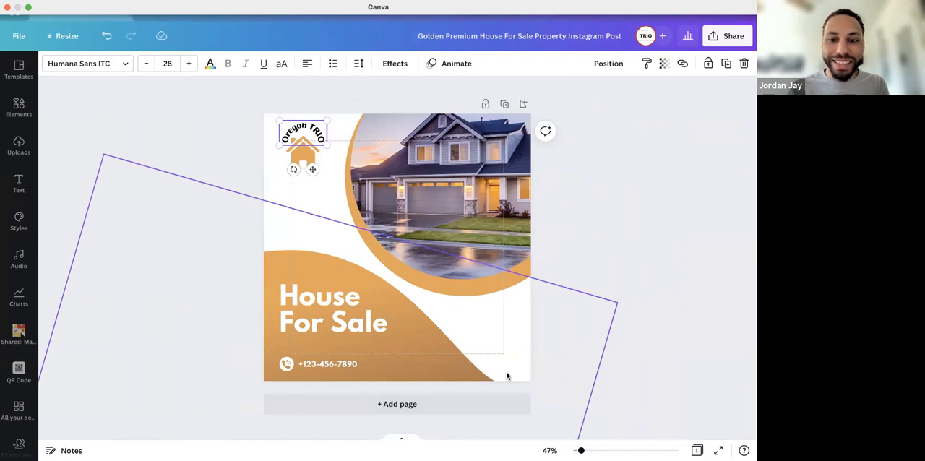
drag(581, 451, 581, 451)
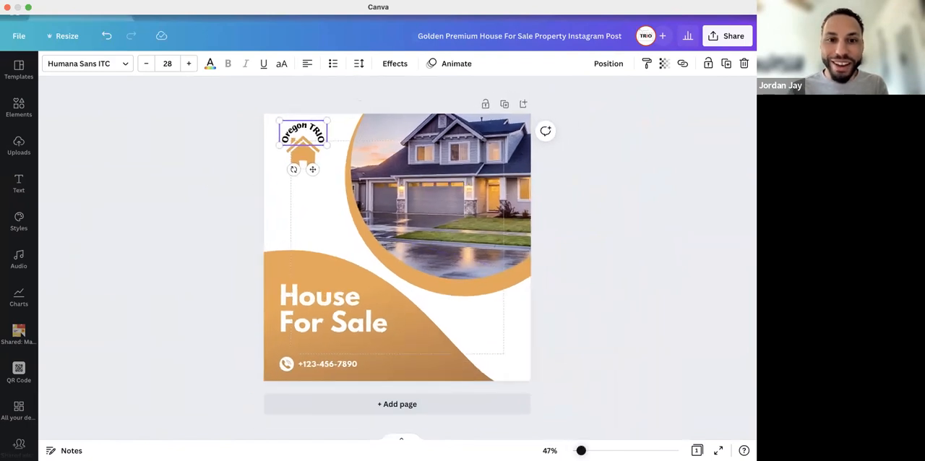
Color the letter I in "TRIO" with the red from the OTA Brand palette
double_click(310, 127)
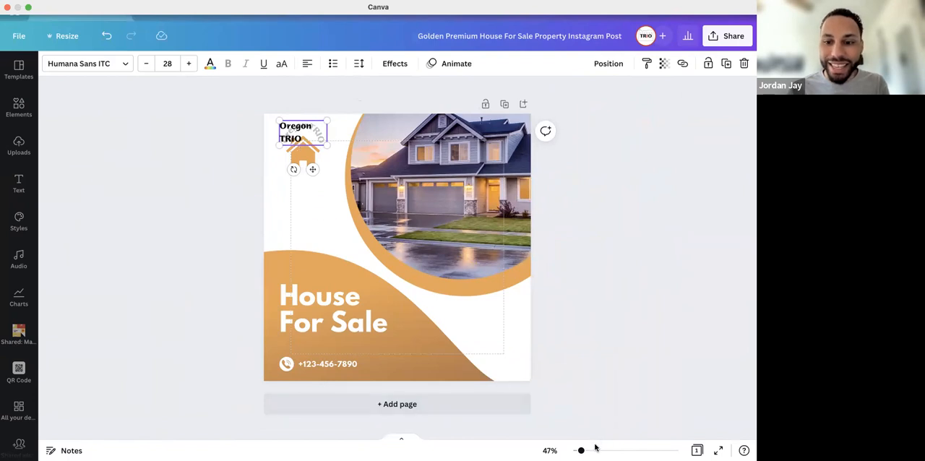
ctrl+scroll(386, 274, up, 6)
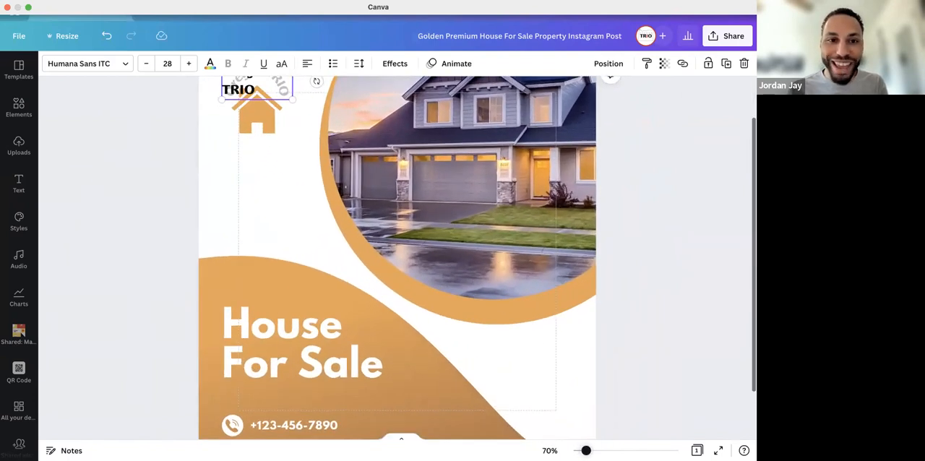
scroll(386, 279, up, 3)
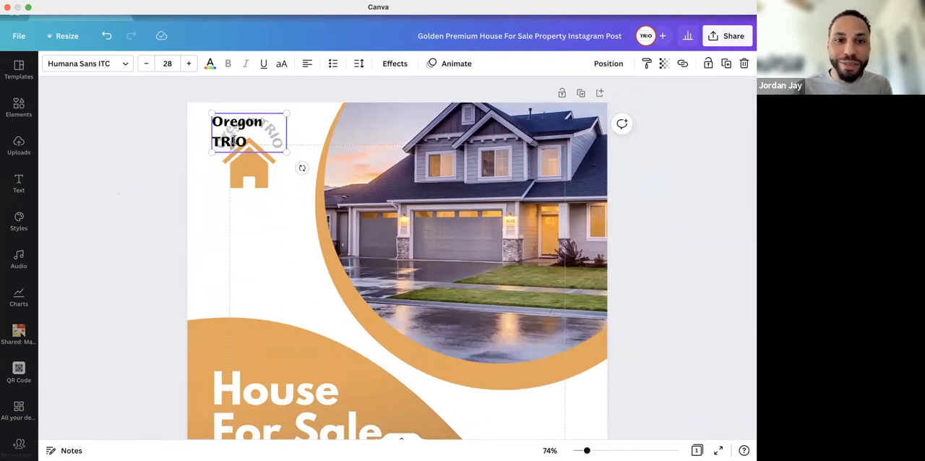
click(210, 63)
click(120, 194)
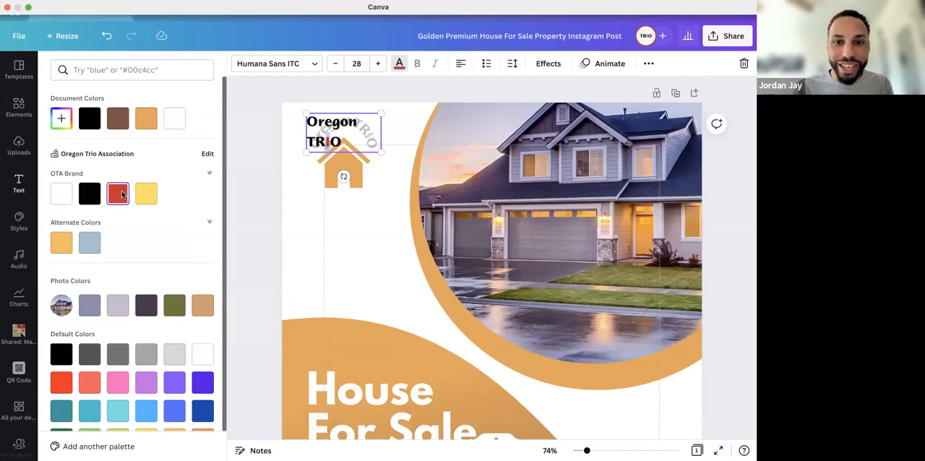
click(290, 249)
Recolor the house icon with the black from the OTA Brand palette
click(246, 165)
click(50, 63)
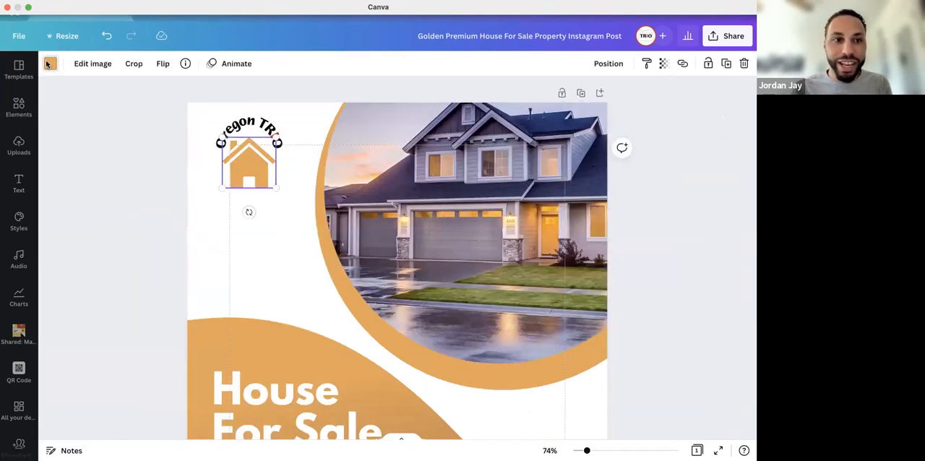
click(90, 194)
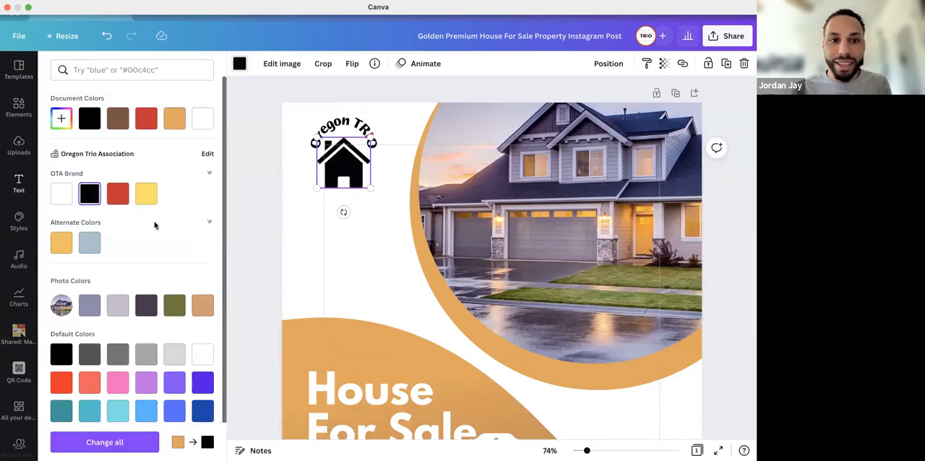
click(230, 246)
Switch from the single-page view to the grid view of all the design's pages
click(290, 279)
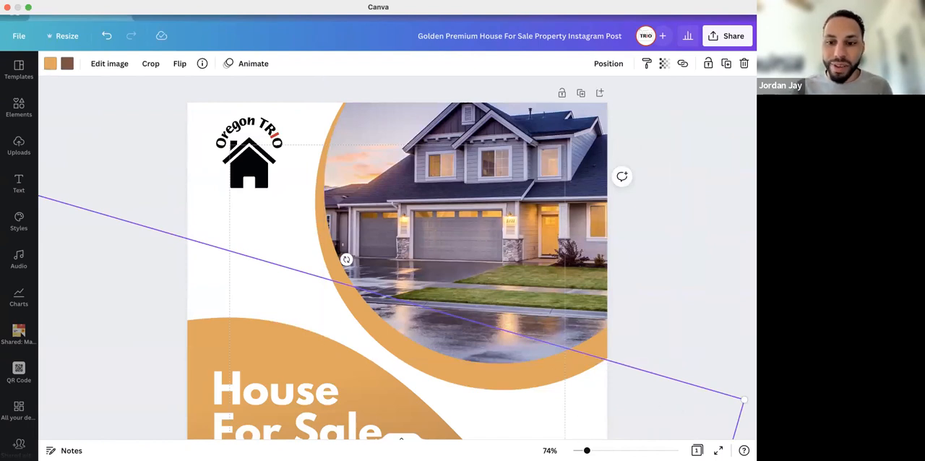
drag(587, 450, 584, 450)
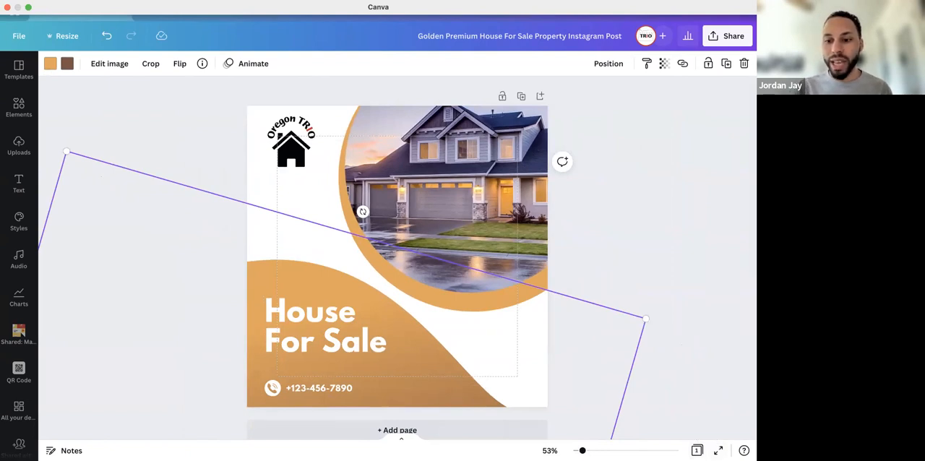
click(697, 451)
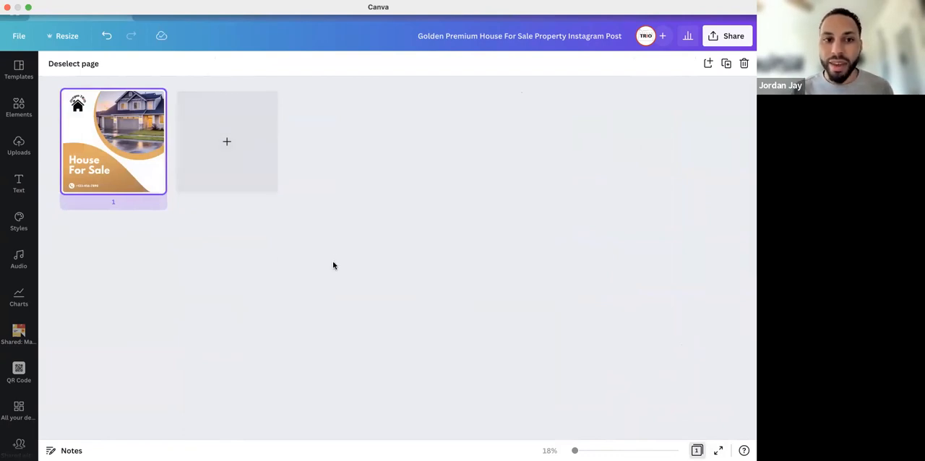
Add two blank pages after the House For Sale page in the grid view and deselect them
click(228, 140)
click(358, 149)
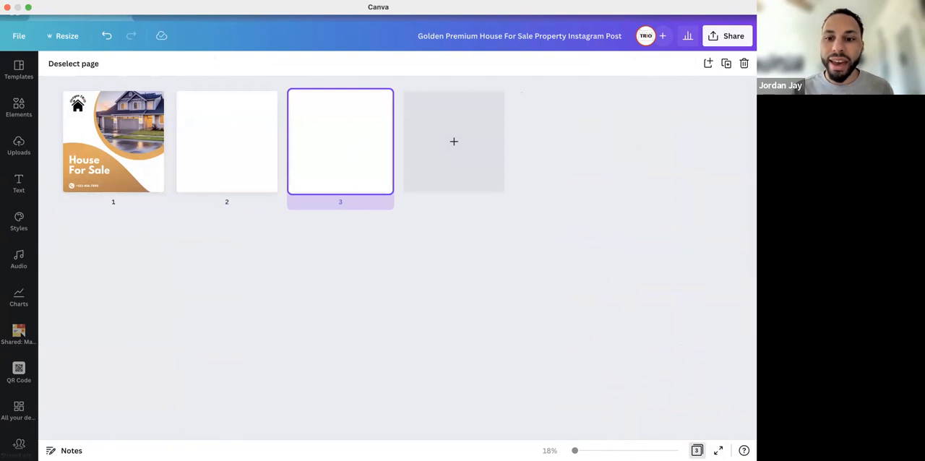
click(529, 370)
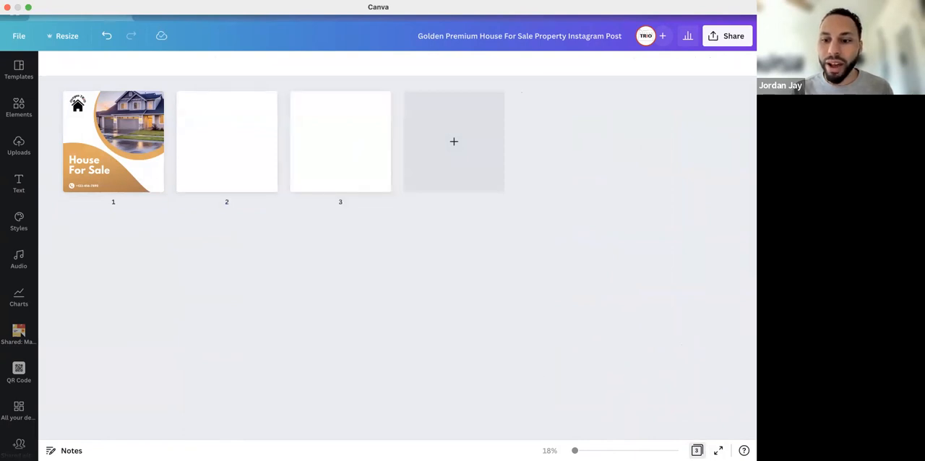
Return to the scrolling page view, look through the three pages, and toggle the grid view on and off again
click(697, 450)
scroll(509, 373, down, 9)
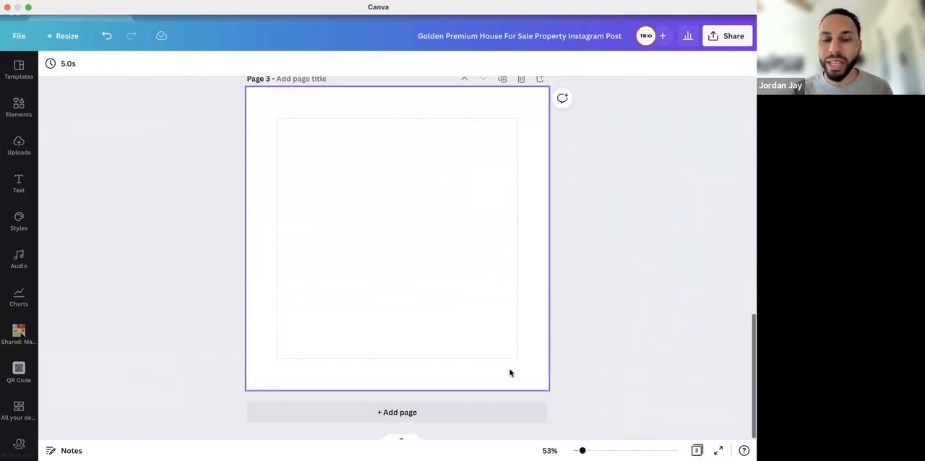
scroll(510, 373, up, 9)
click(510, 373)
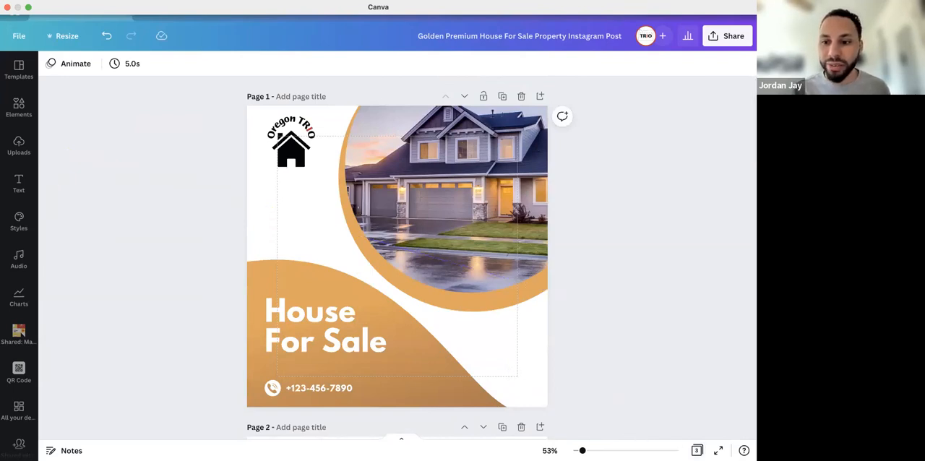
click(697, 450)
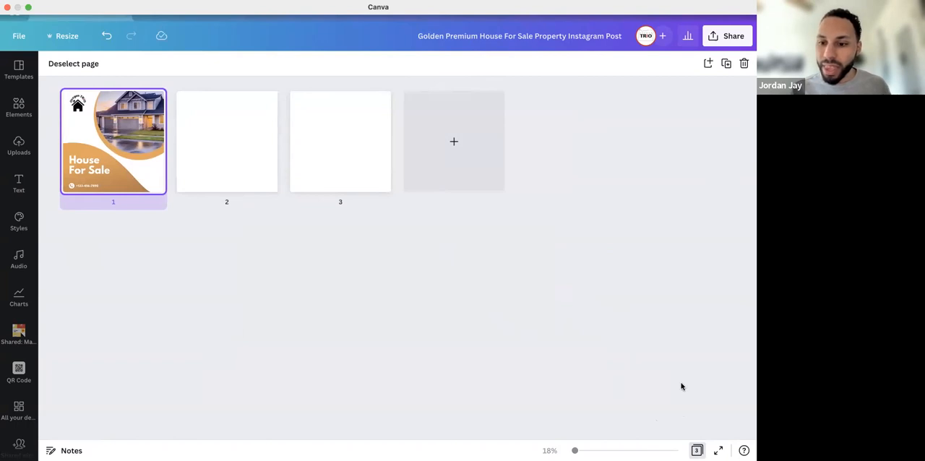
click(697, 450)
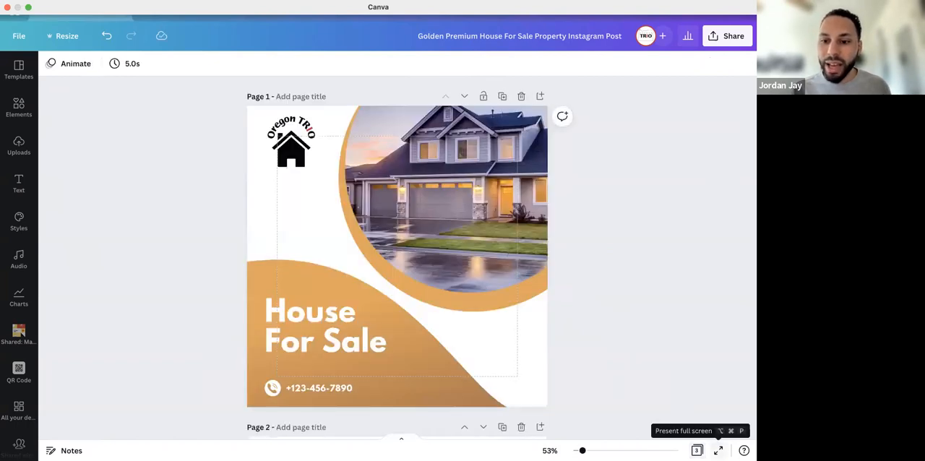
Preview the design as a full-screen presentation, exit it, and show and hide page 1's presenter notes
click(719, 450)
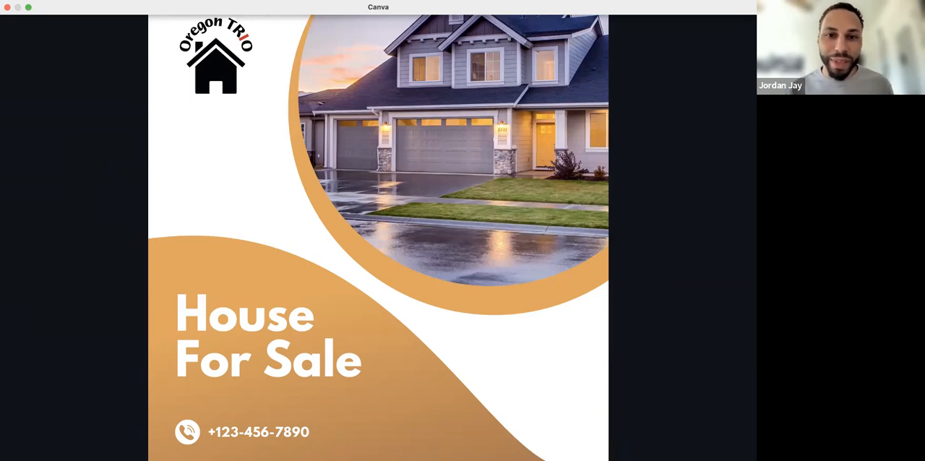
key(Escape)
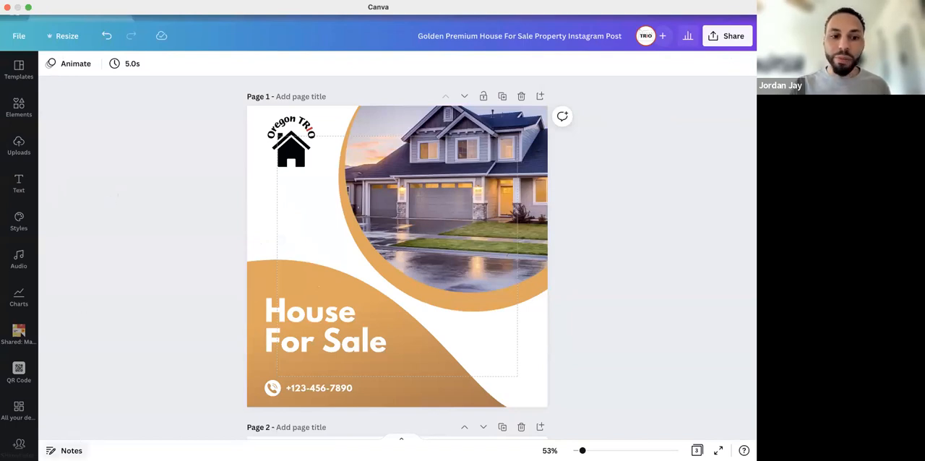
click(68, 450)
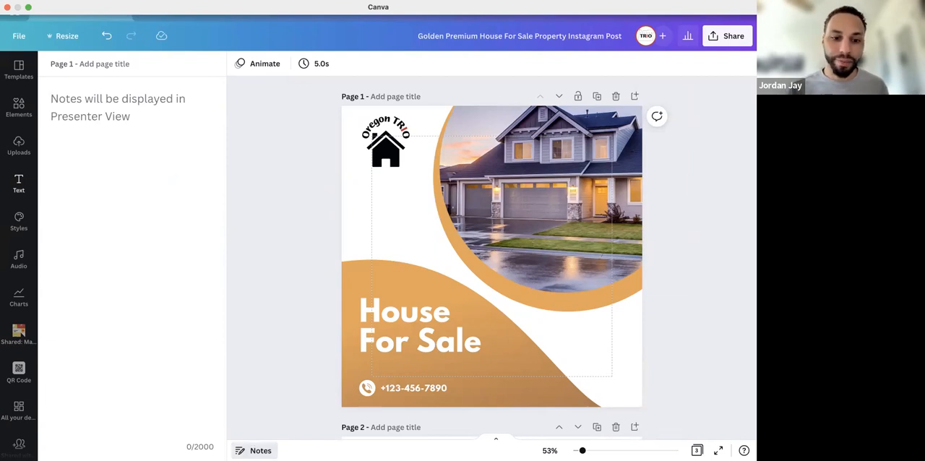
click(259, 450)
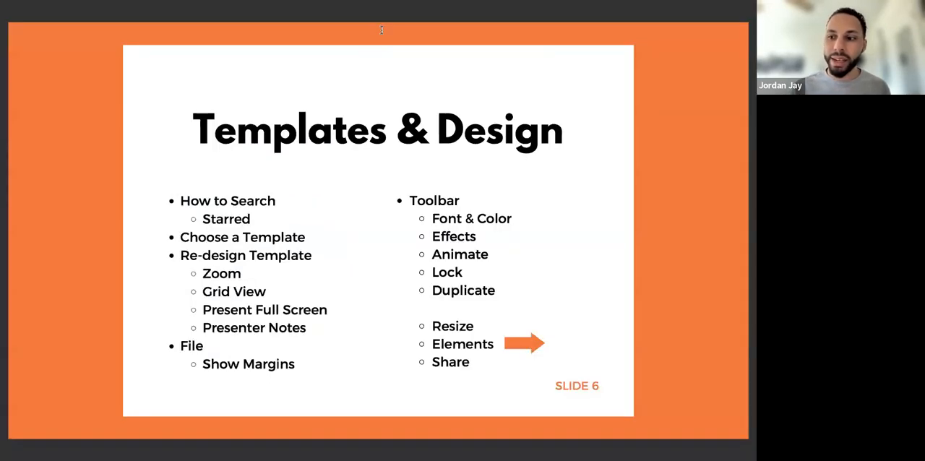
key(Right)
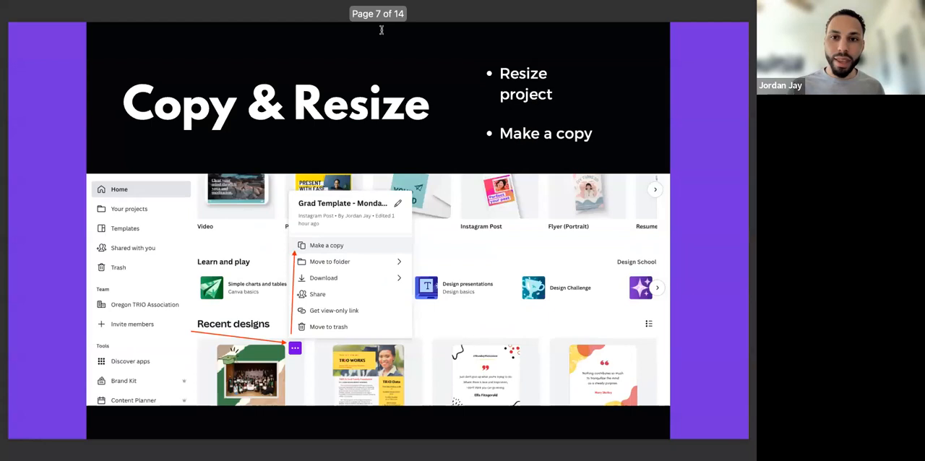
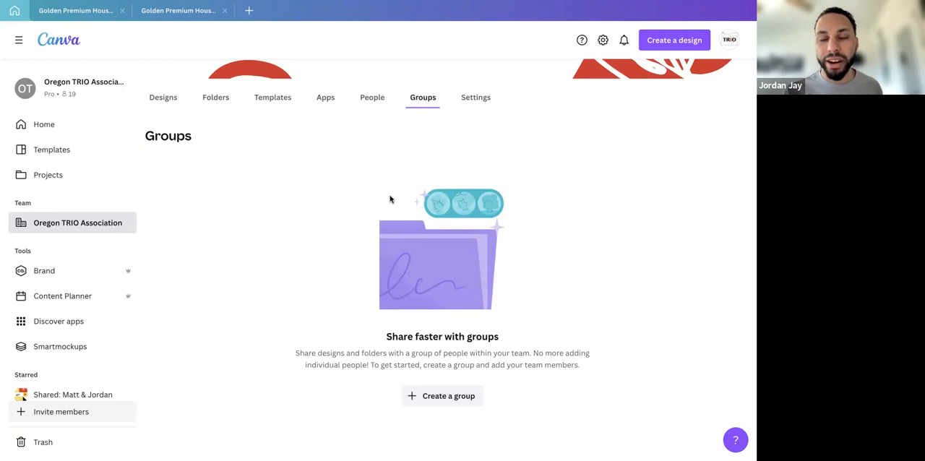
Review the Oregon TRIO Association team's access settings for joining and inviting new members
click(469, 96)
scroll(413, 193, down, 1)
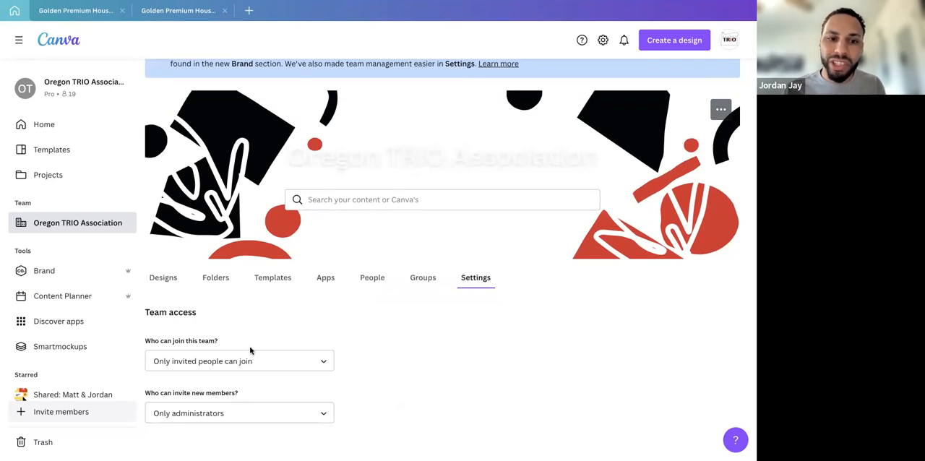
scroll(292, 193, up, 1)
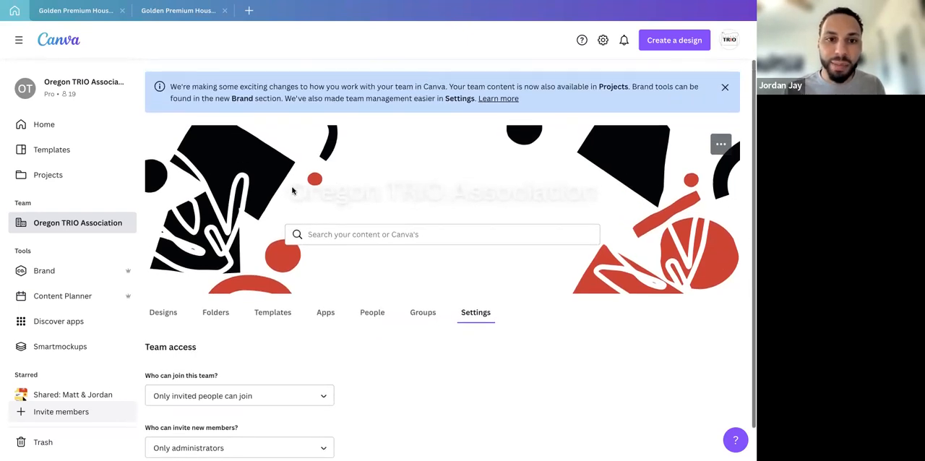
Look through the team's designs, folders and brand templates, and return to the folders list
click(167, 314)
click(216, 312)
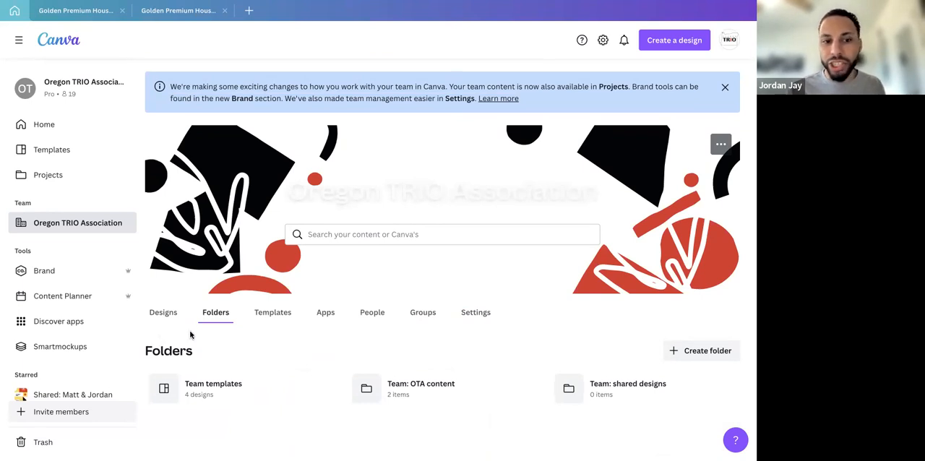
click(267, 313)
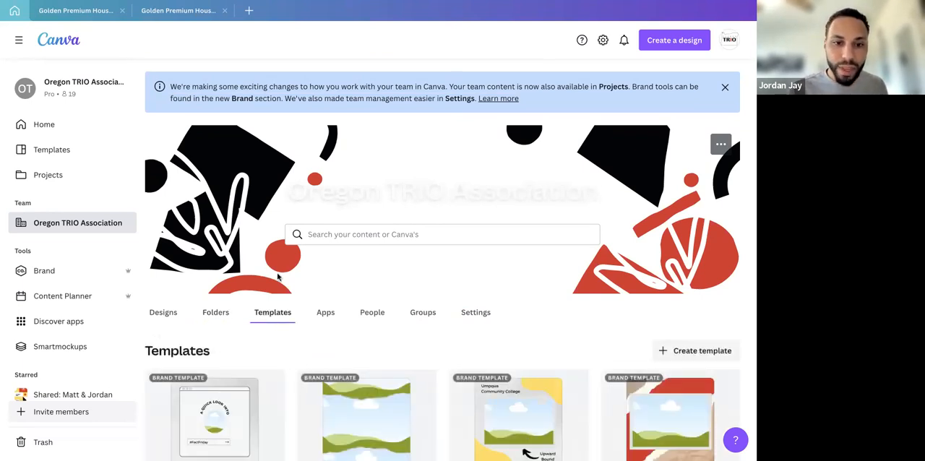
click(214, 313)
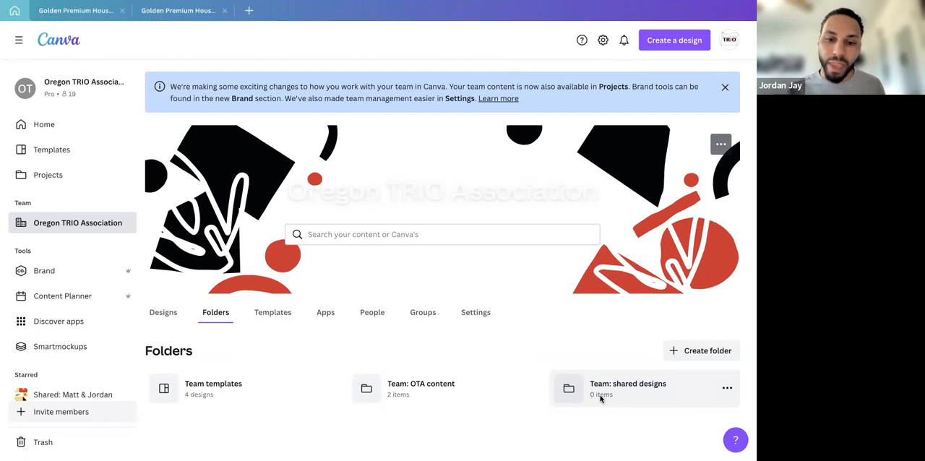
Open the Team: OTA content folder, view its Email Headers subfolder, and return to the parent folder
click(444, 389)
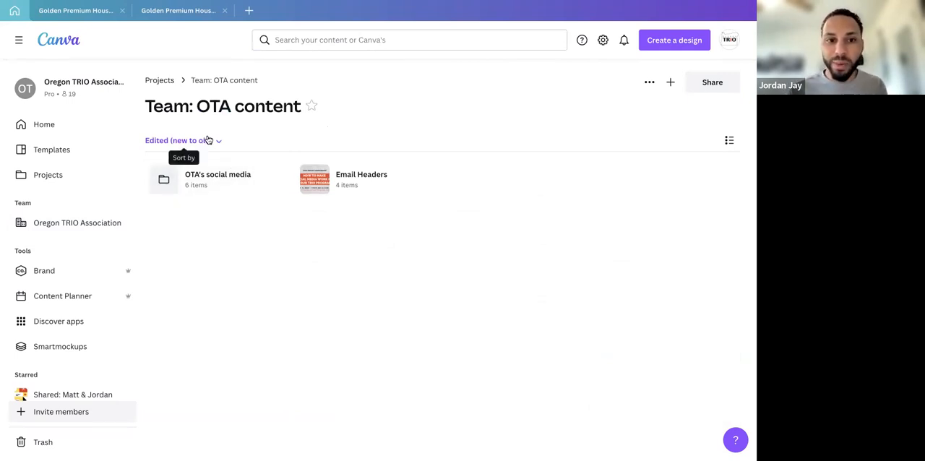
click(347, 183)
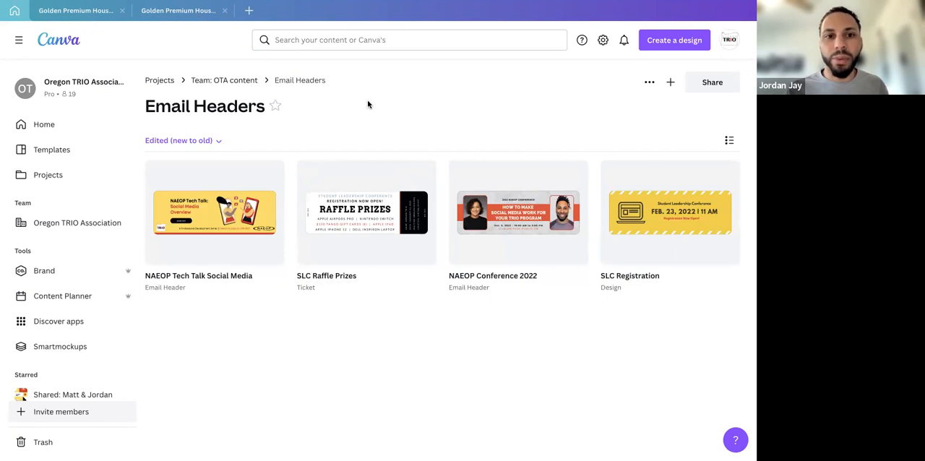
click(245, 82)
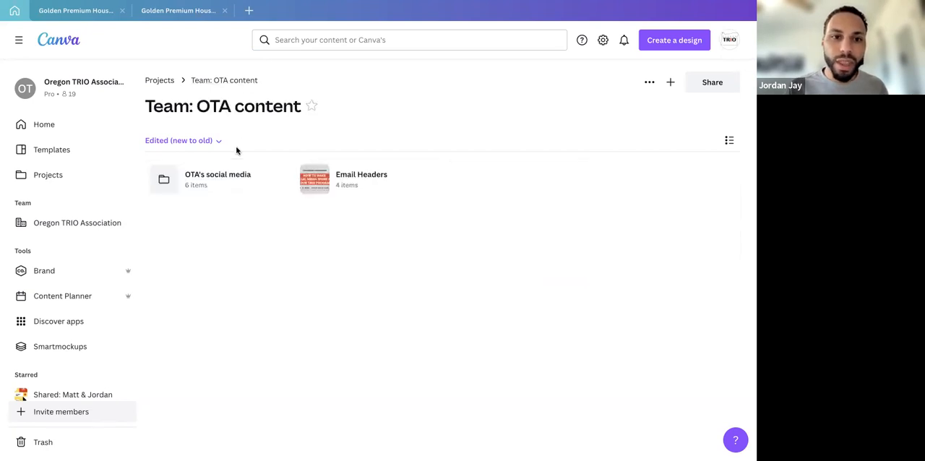
Browse the Instagram folder inside OTA's social media and open the 98_Reminders 3.1 design
click(226, 178)
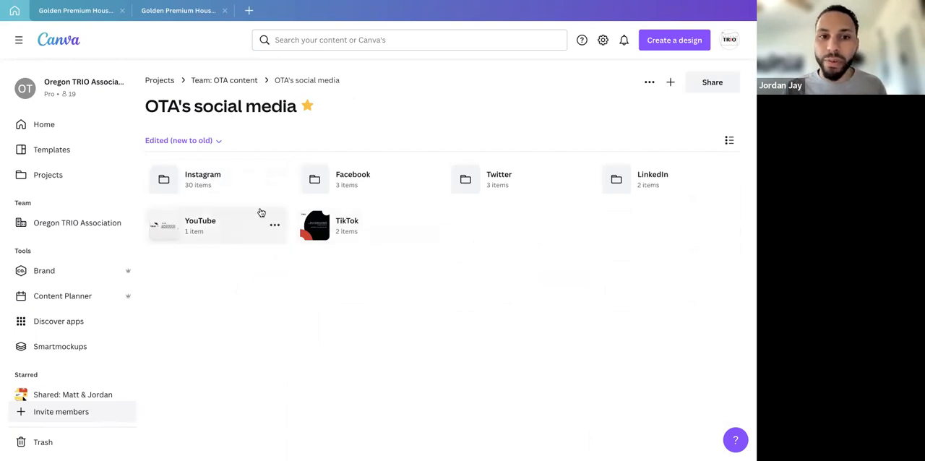
click(234, 187)
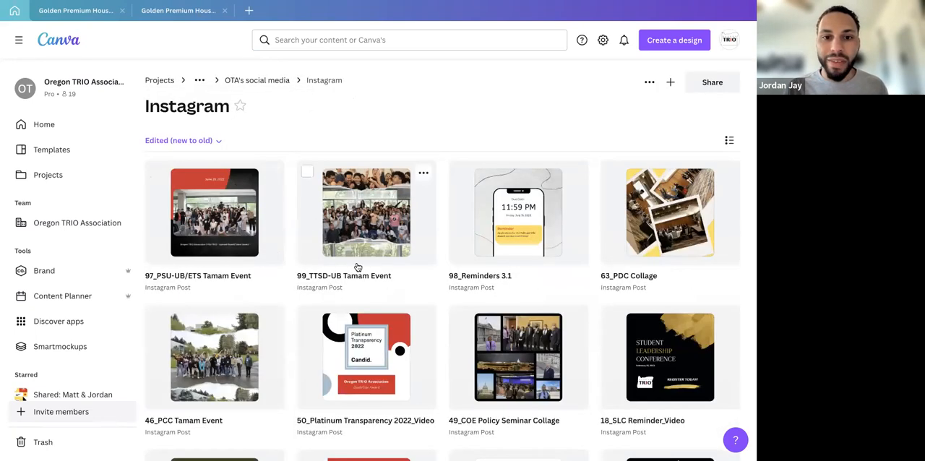
scroll(357, 265, down, 2)
scroll(357, 267, down, 8)
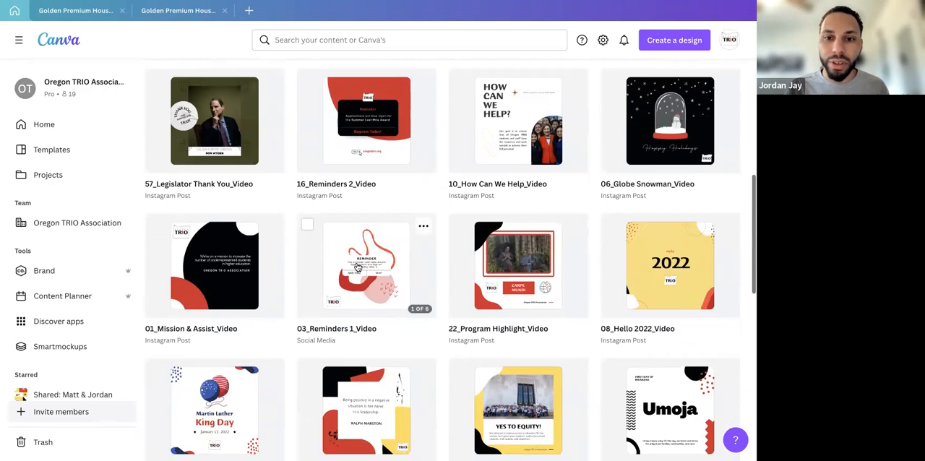
scroll(357, 268, down, 5)
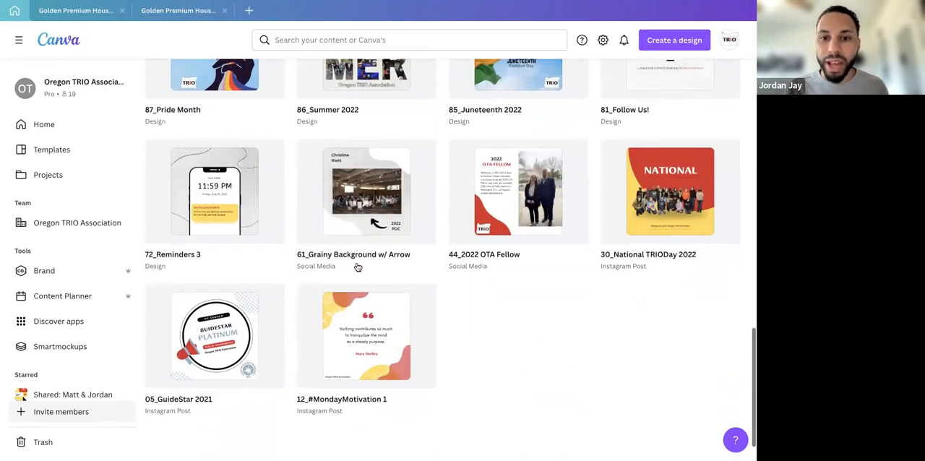
scroll(357, 267, up, 2)
scroll(357, 268, up, 7)
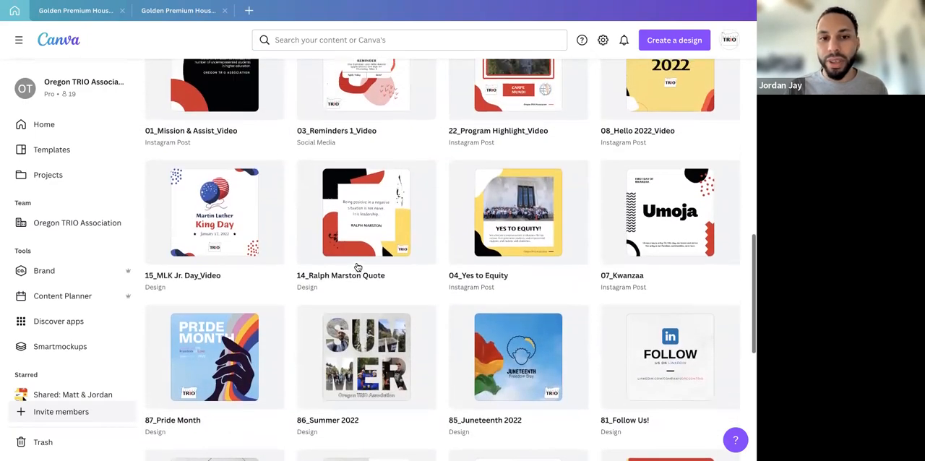
scroll(357, 267, up, 4)
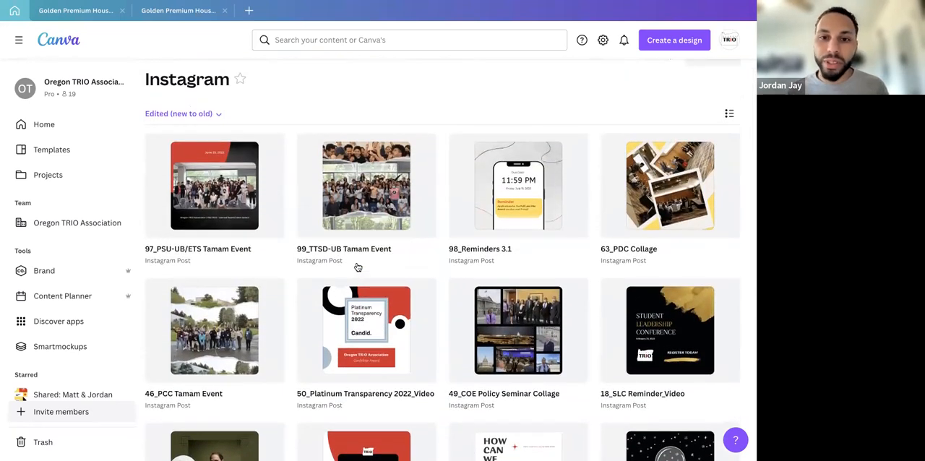
click(490, 224)
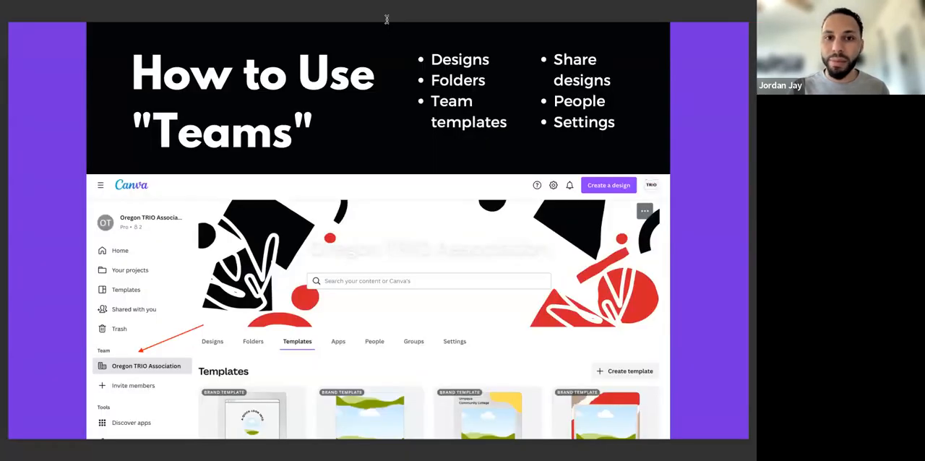
Go back to the Elements slide, then switch to Canva's first House For Sale design and show its element library
key(Left)
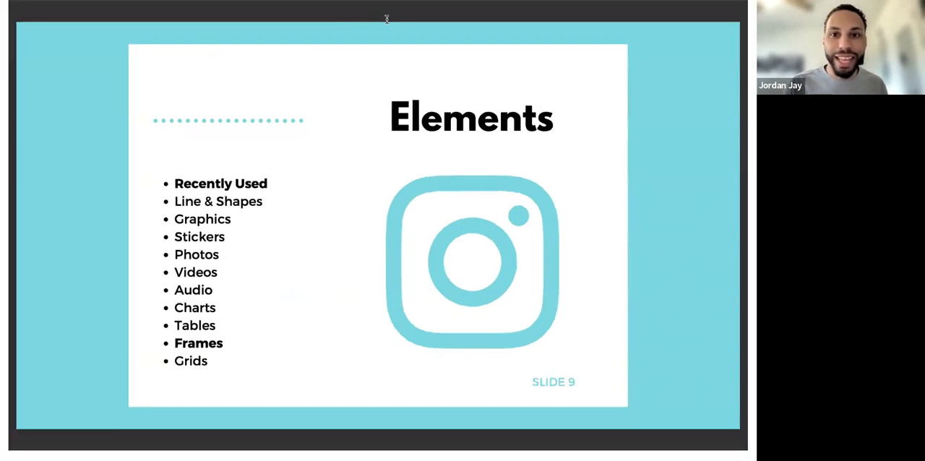
click(293, 23)
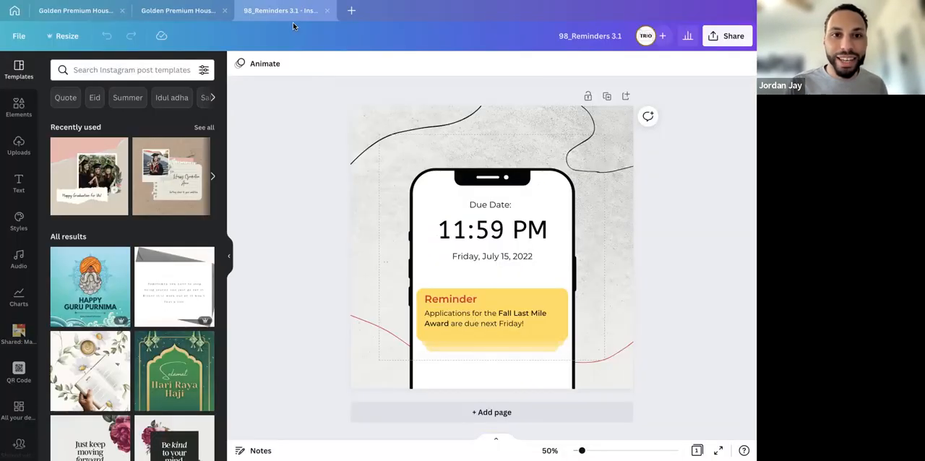
click(20, 116)
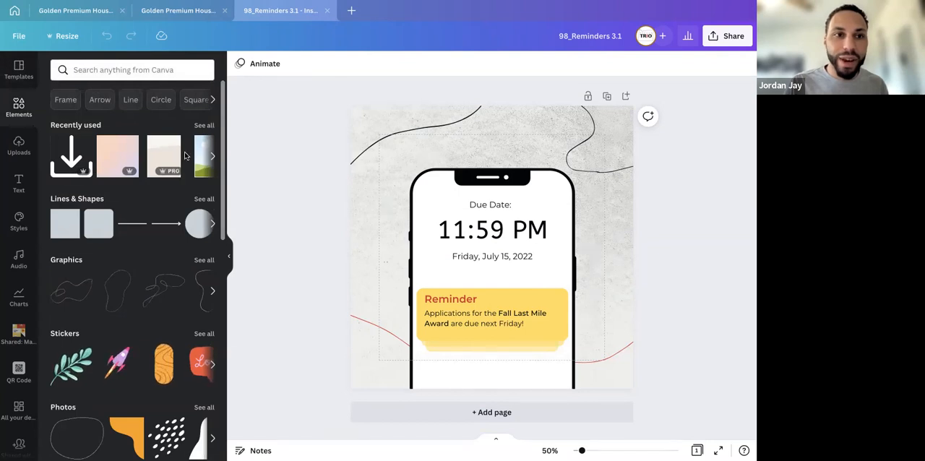
click(63, 10)
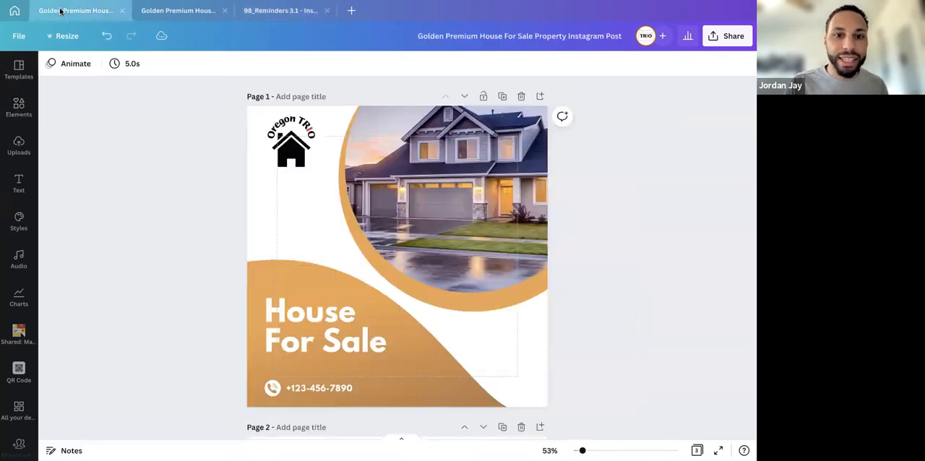
click(20, 107)
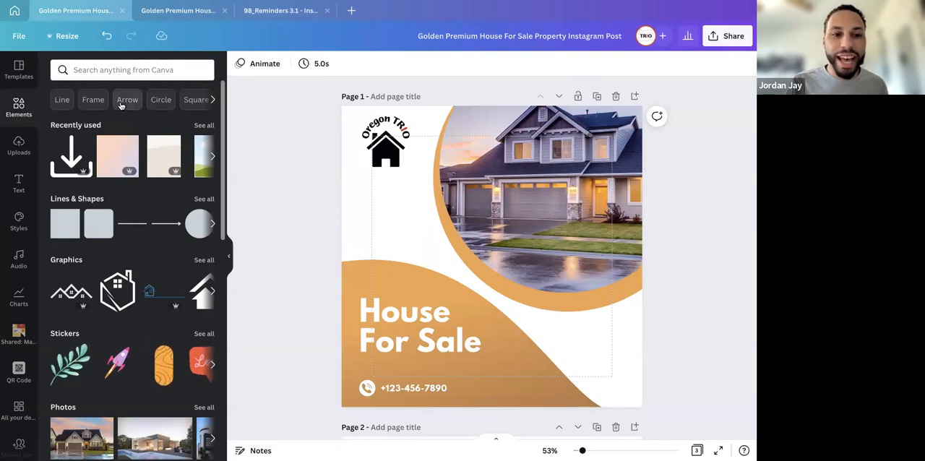
Add a circular frame from the element library to page 1 and move it up over the house photo
click(383, 163)
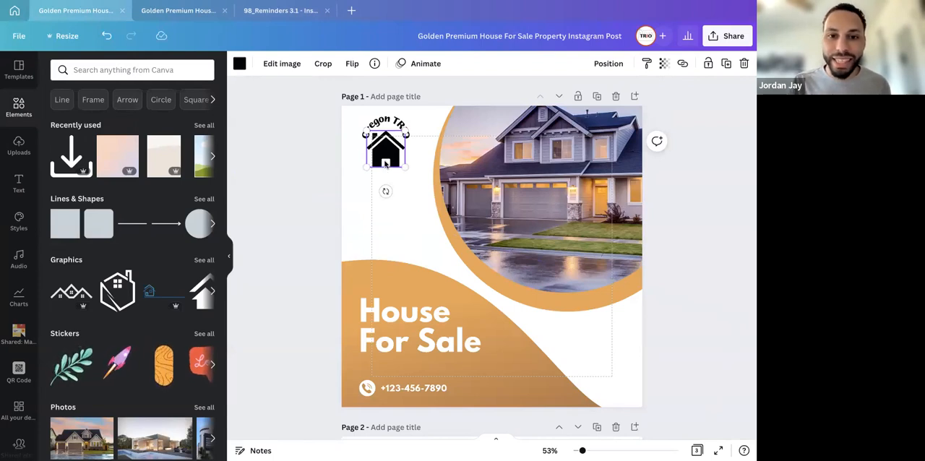
scroll(94, 321, down, 2)
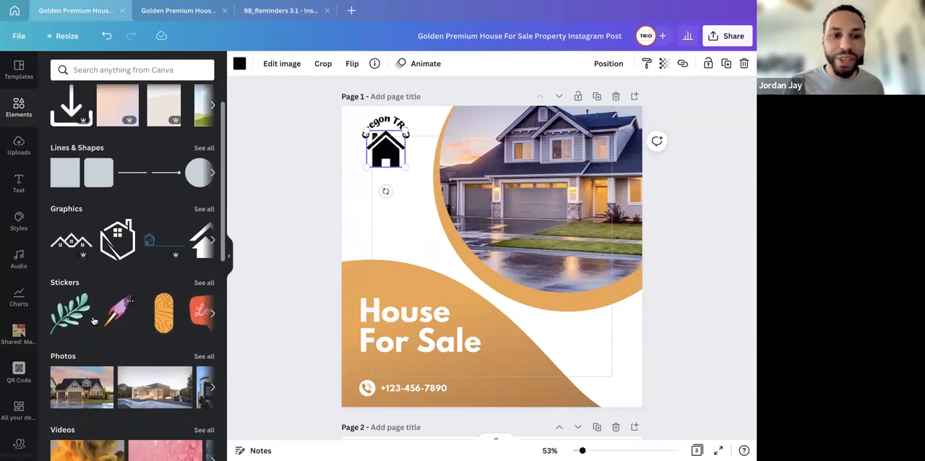
scroll(93, 319, down, 5)
scroll(88, 317, down, 10)
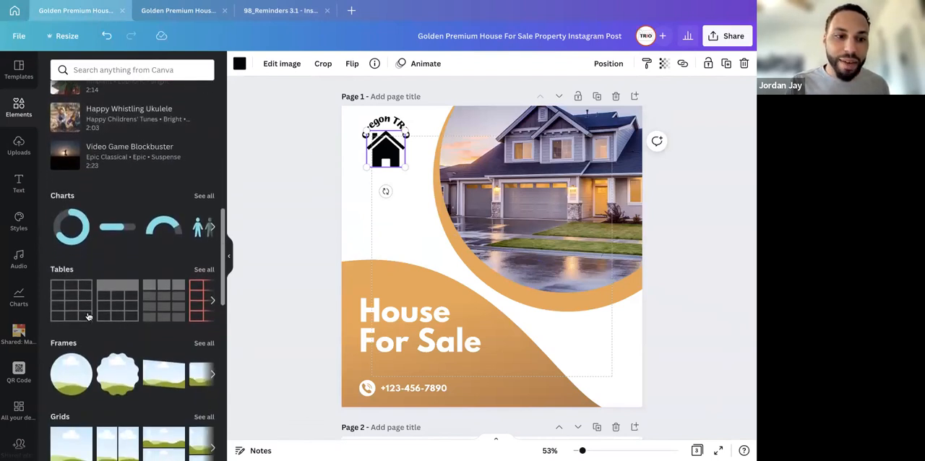
scroll(89, 317, down, 1)
click(79, 362)
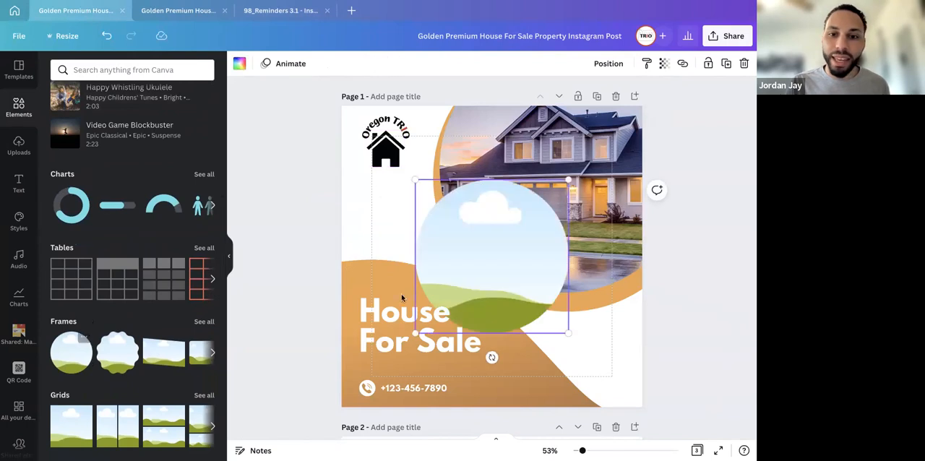
drag(490, 270, 485, 201)
click(529, 223)
Fill the circular frame with an uploaded classroom photo, check its crop, and leave the crop mode
click(19, 145)
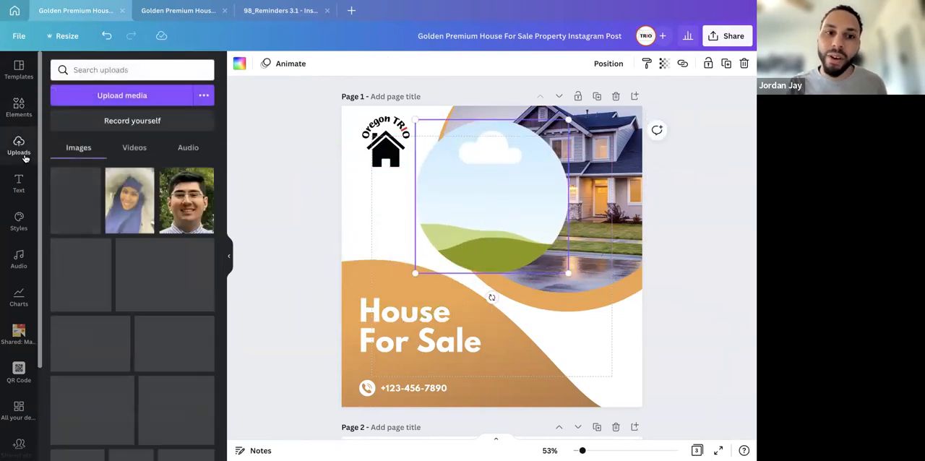
scroll(105, 242, down, 3)
scroll(105, 243, down, 5)
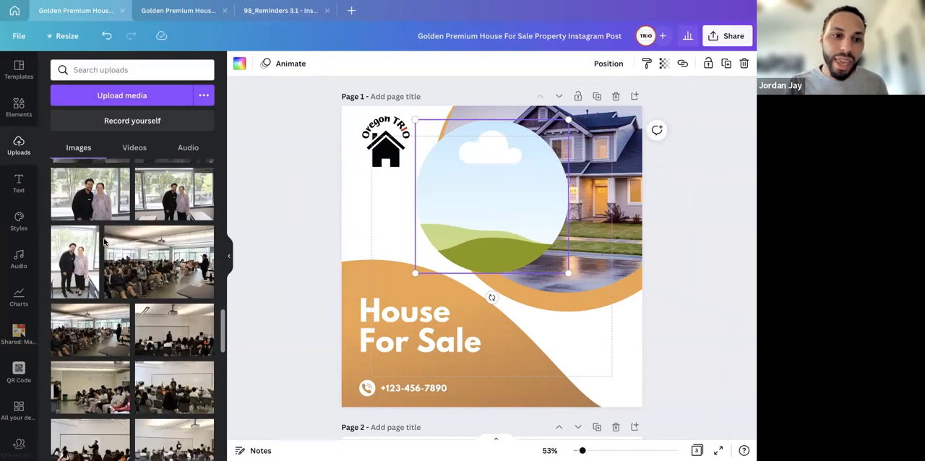
drag(177, 323, 512, 193)
double_click(489, 212)
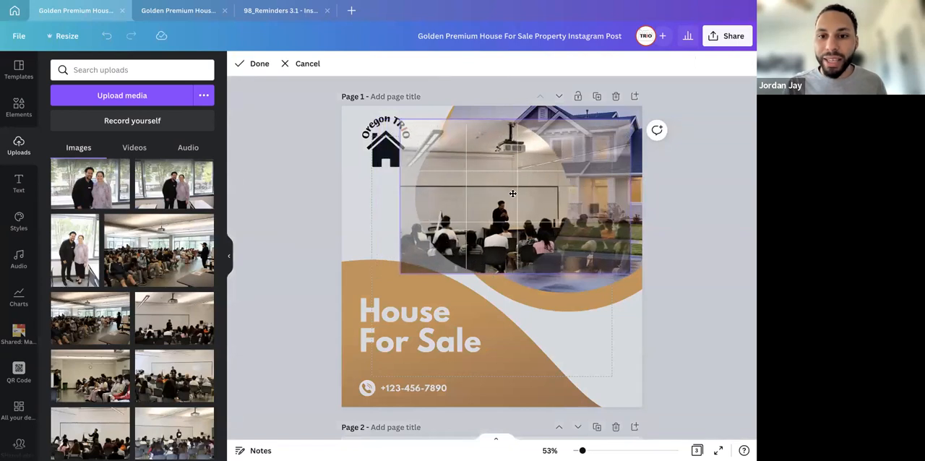
click(522, 362)
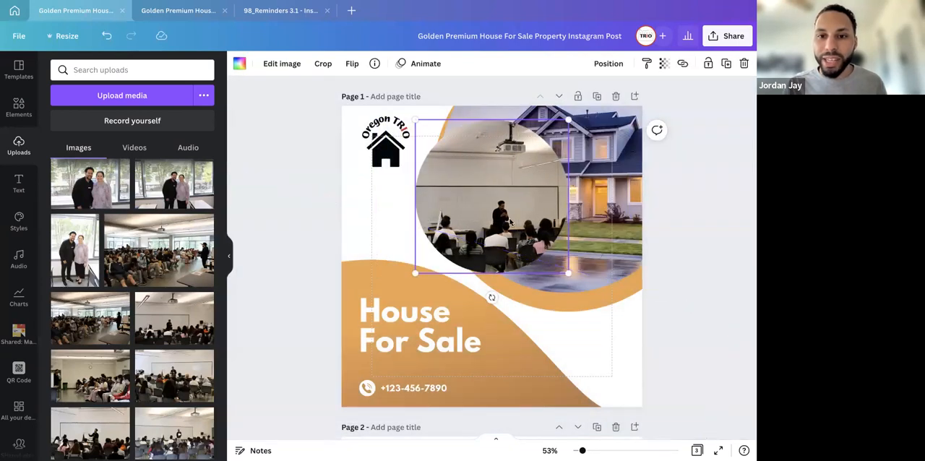
Delete the classroom photo and the emptied circular frame from page 1
key(Delete)
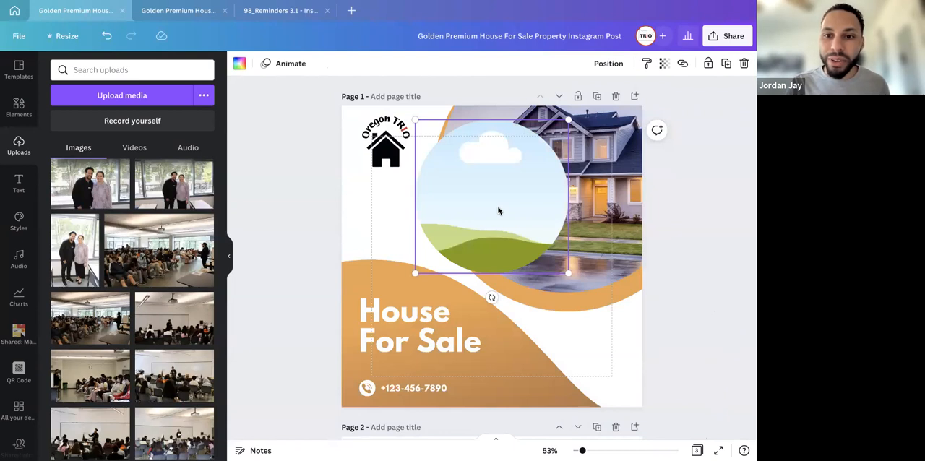
key(ctrl+z)
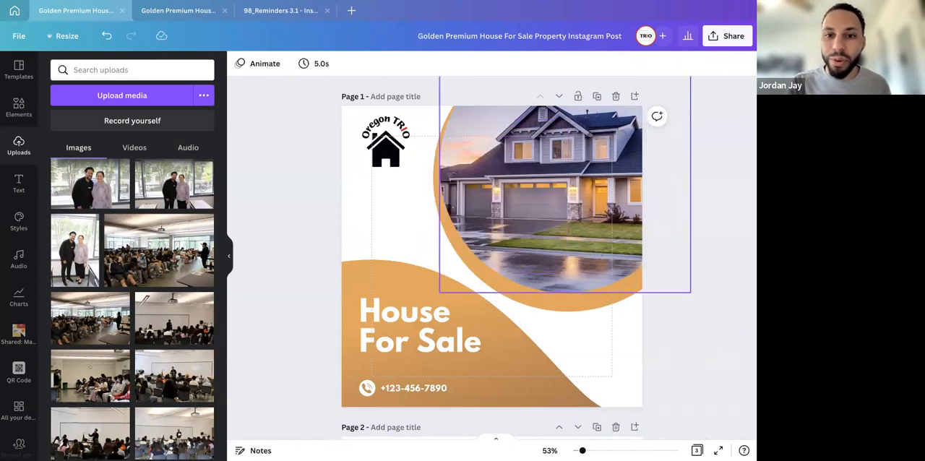
Replace the house photo in page 1's circular frame with the uploaded photo of three people at a graduation, keeping its default crop
click(496, 186)
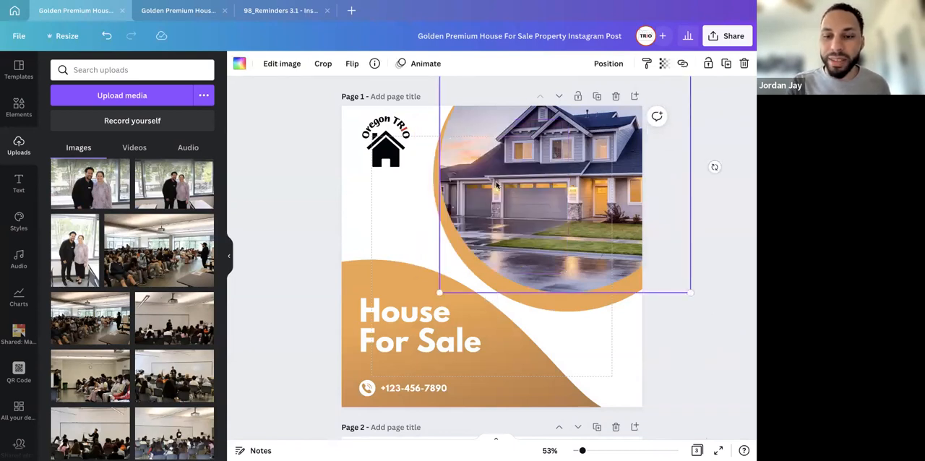
key(Delete)
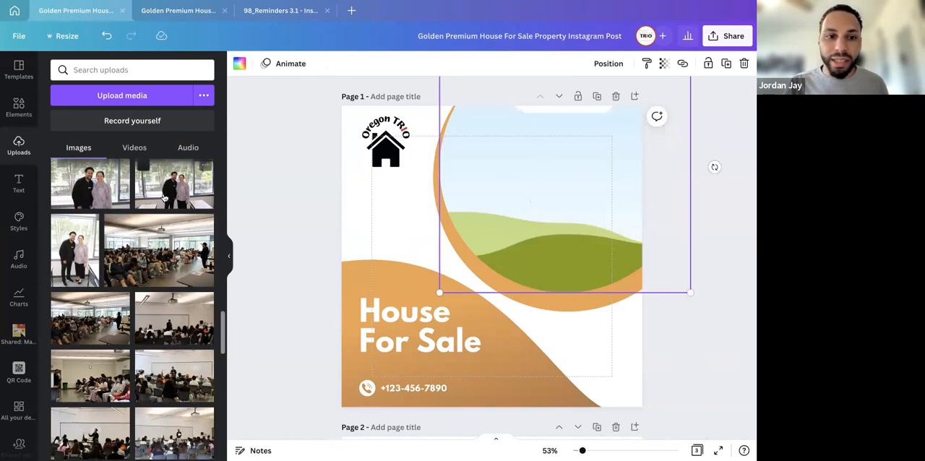
scroll(159, 288, down, 5)
scroll(159, 288, down, 6)
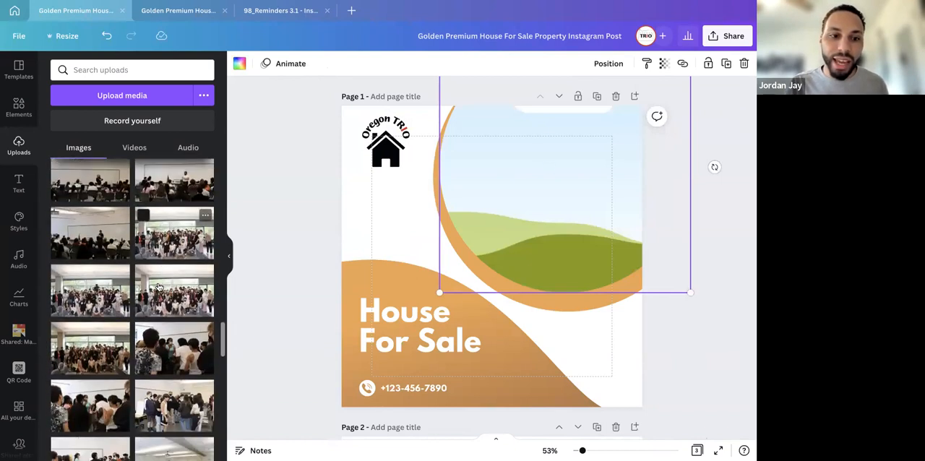
scroll(161, 344, down, 15)
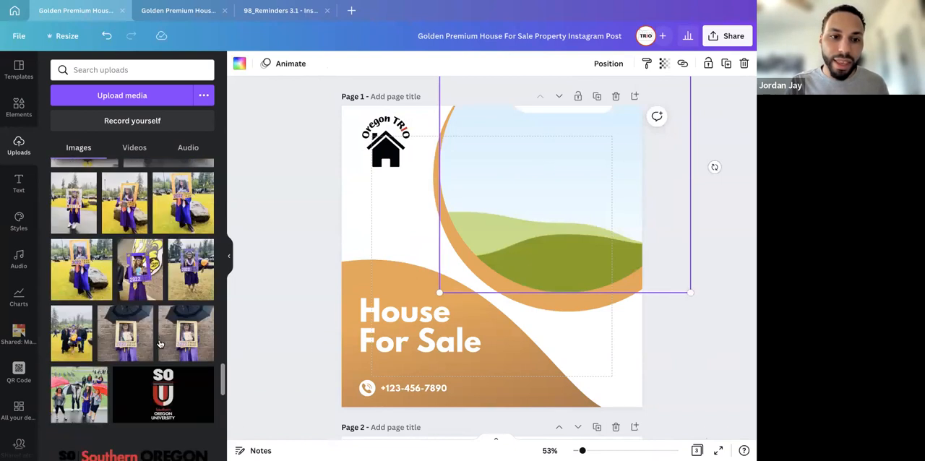
scroll(161, 344, down, 8)
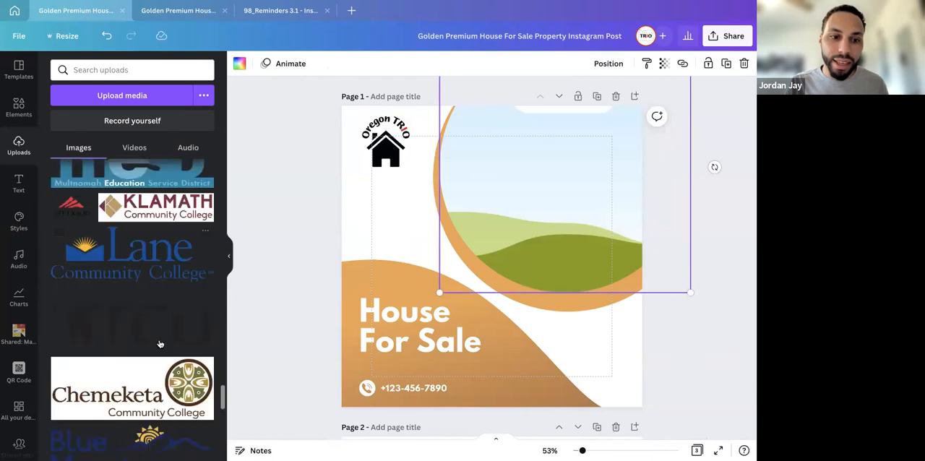
scroll(161, 344, down, 15)
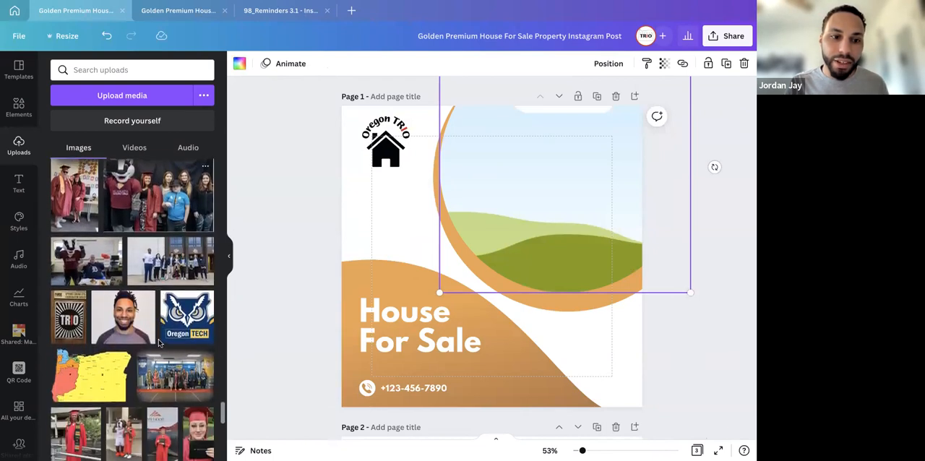
scroll(161, 344, up, 5)
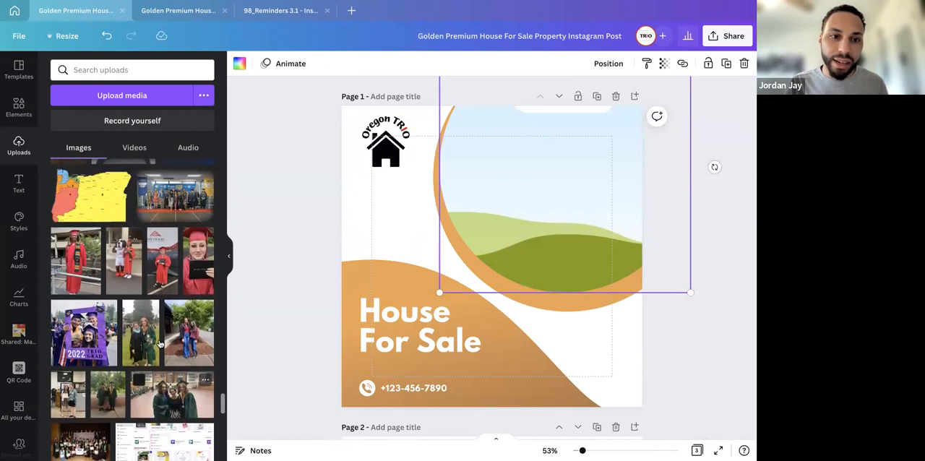
scroll(145, 311, down, 3)
drag(165, 367, 521, 230)
double_click(547, 177)
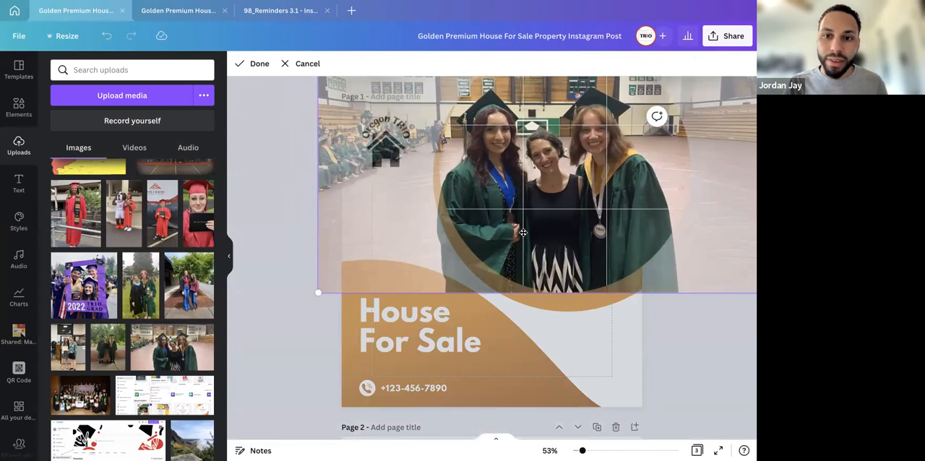
key(Return)
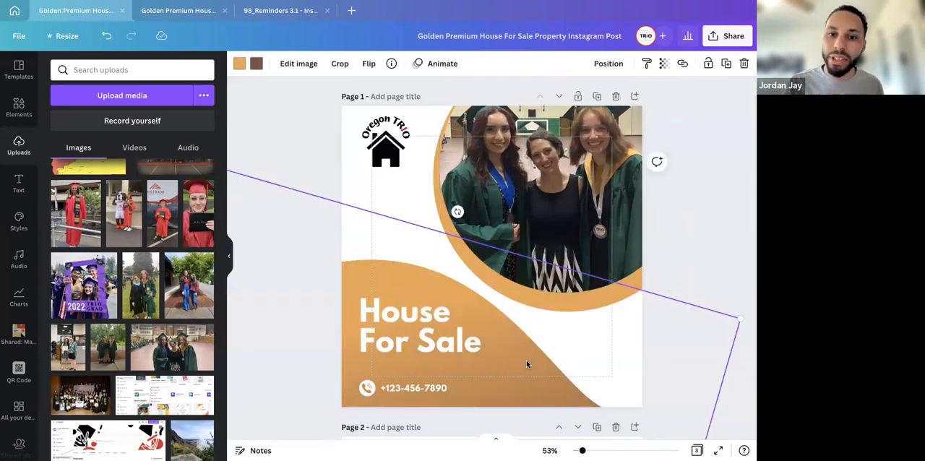
Recolour both gradient colours of the orange wave shape on page 1 with the photo's dark grey-green, #49544a
click(493, 359)
click(510, 360)
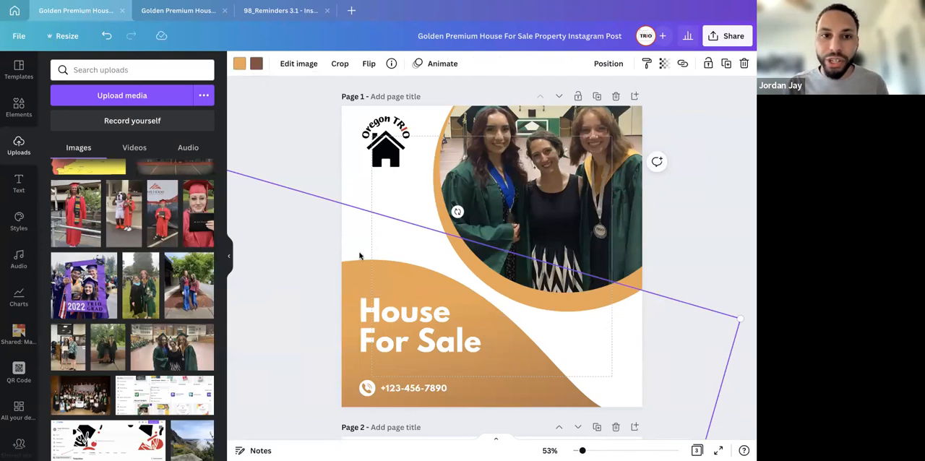
click(254, 64)
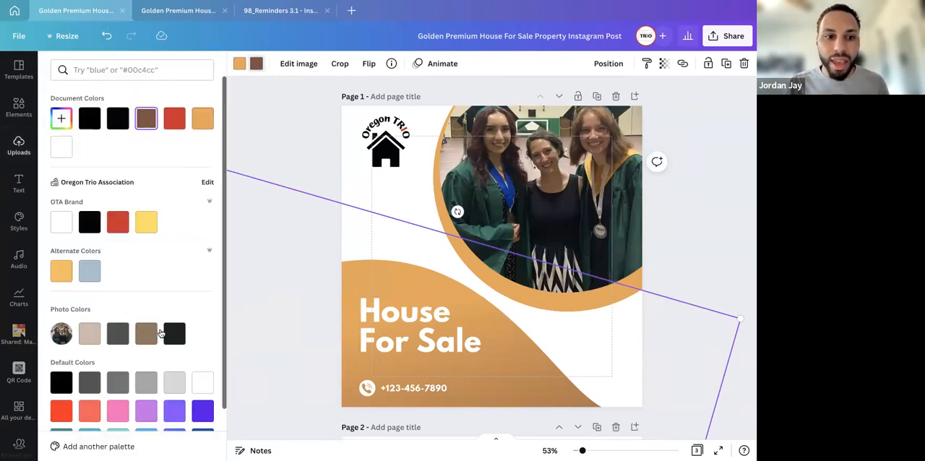
click(117, 340)
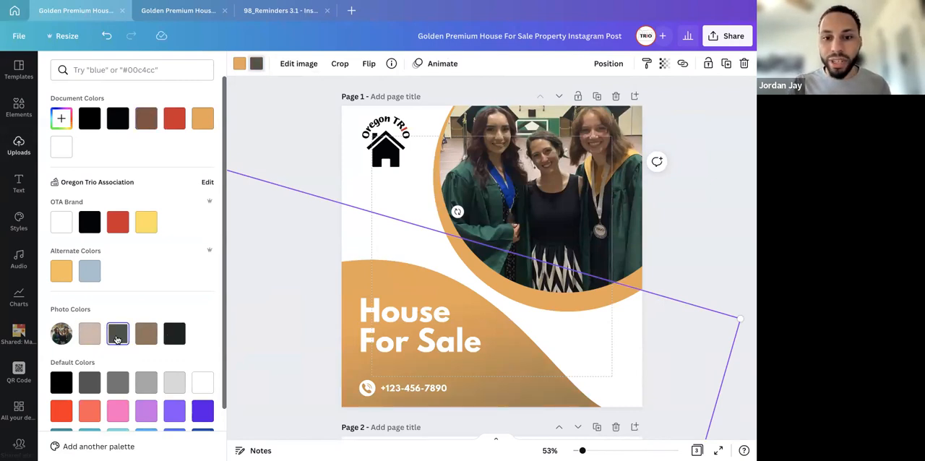
click(240, 65)
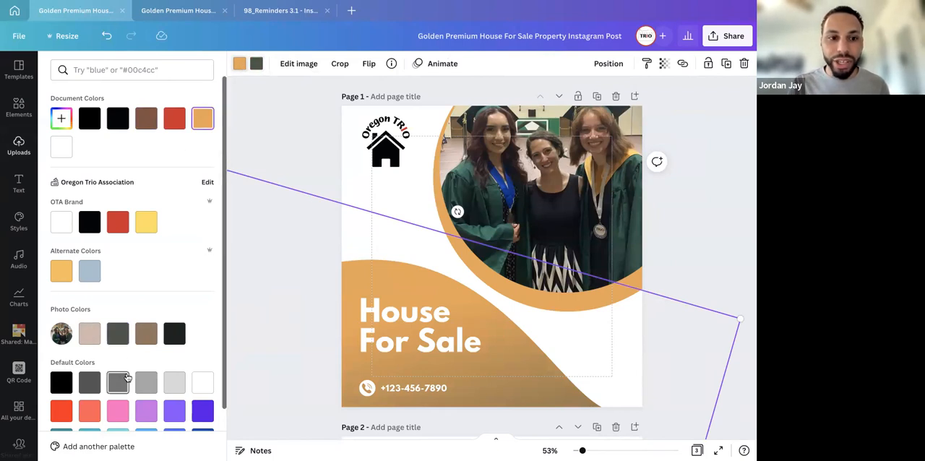
click(118, 335)
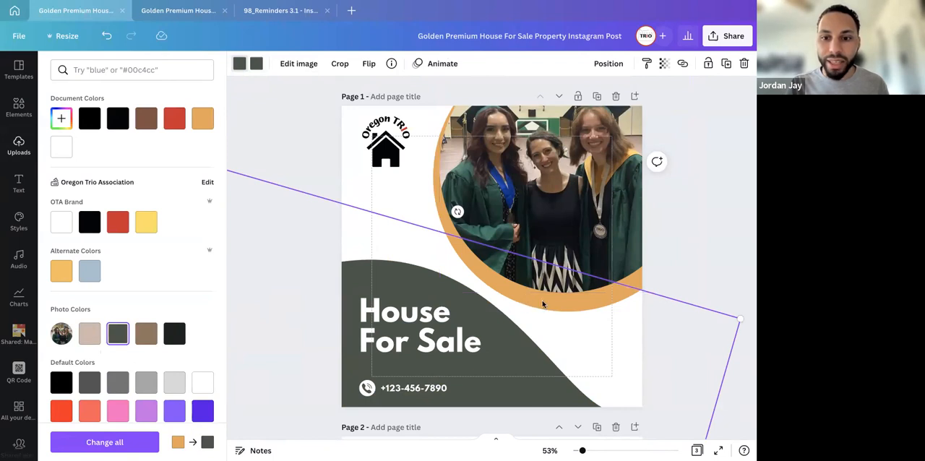
click(396, 196)
click(397, 195)
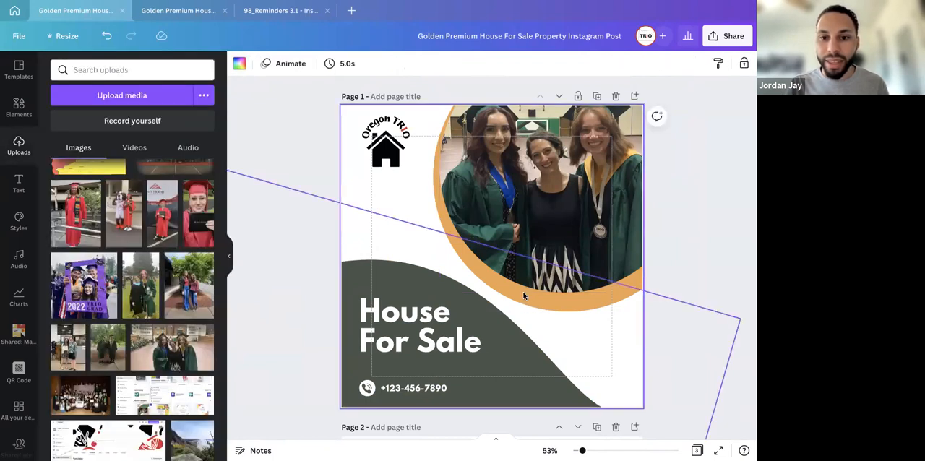
Lock the framed graduation photo, unlock it, and lock it again in place
click(446, 195)
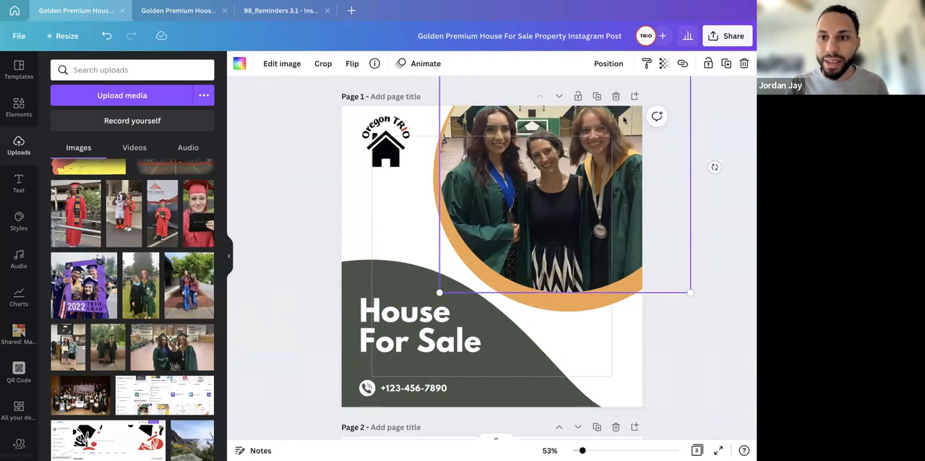
click(709, 64)
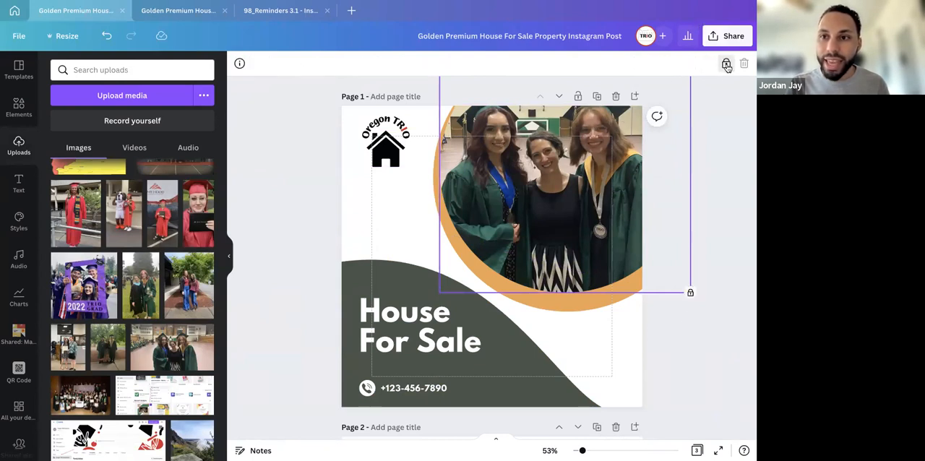
click(726, 64)
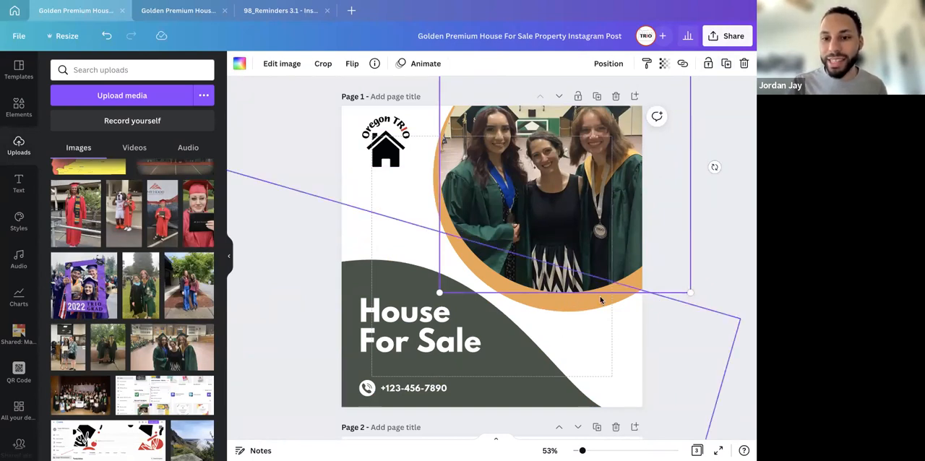
click(709, 64)
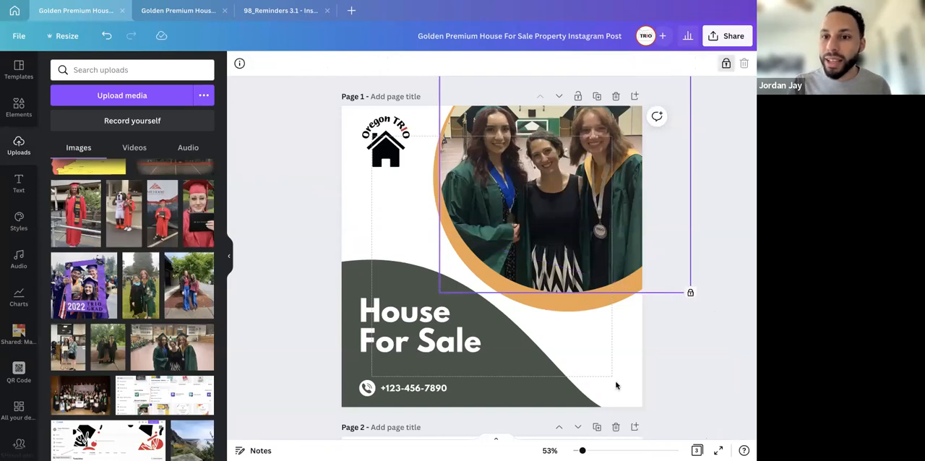
click(692, 343)
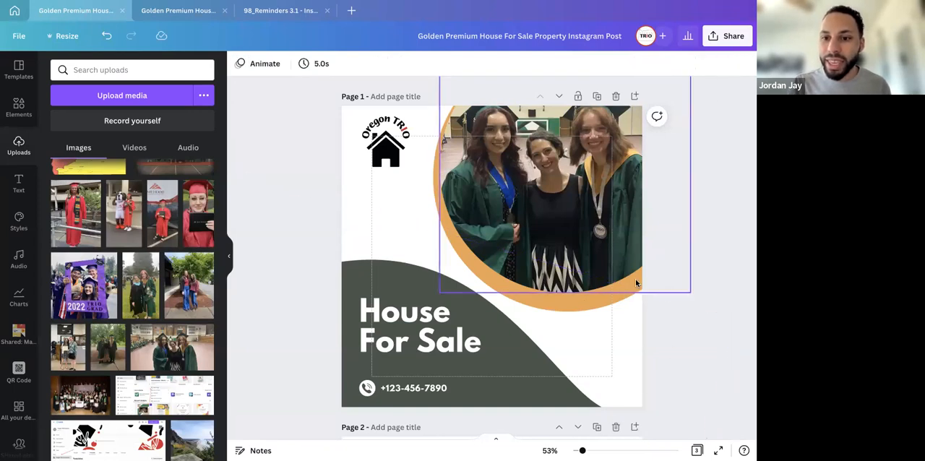
Recolour the orange ring around the graduation photo, trying the photo's brown before settling on its near-black colour
click(599, 365)
click(403, 148)
click(436, 191)
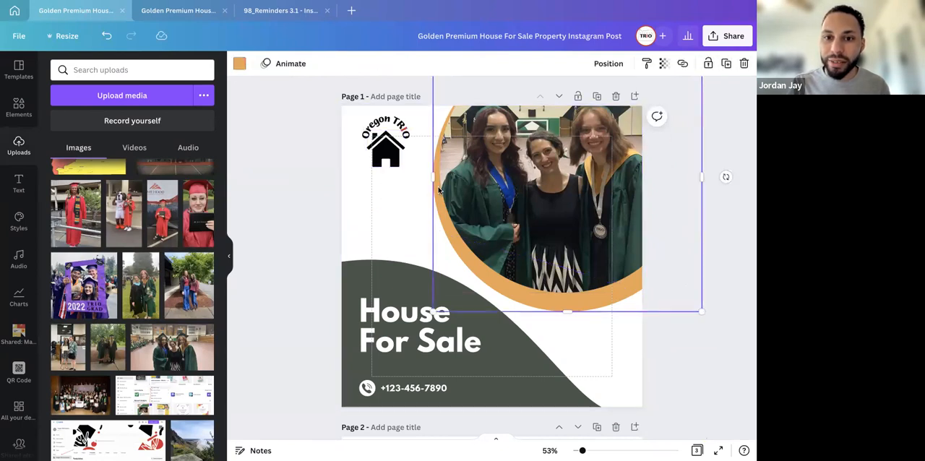
click(239, 64)
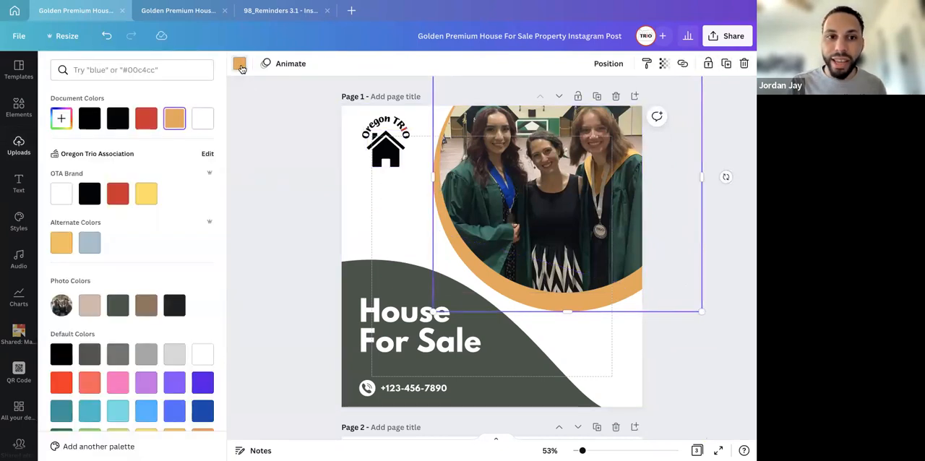
click(146, 305)
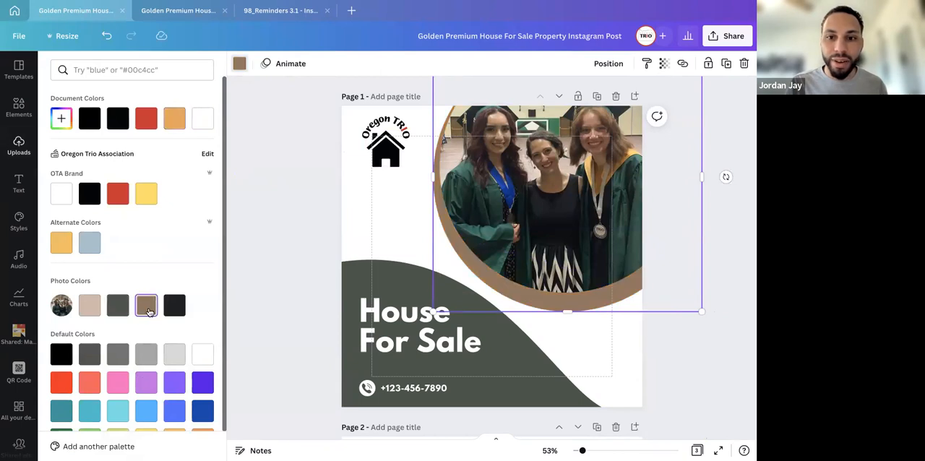
click(174, 304)
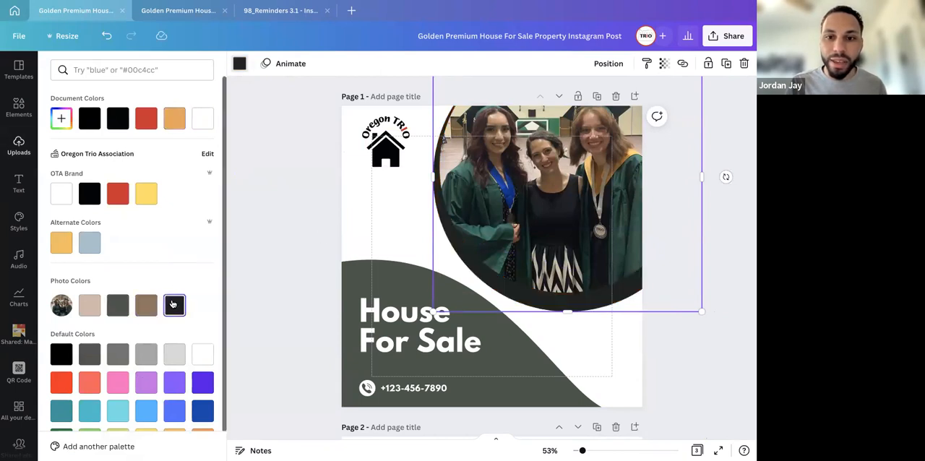
click(410, 203)
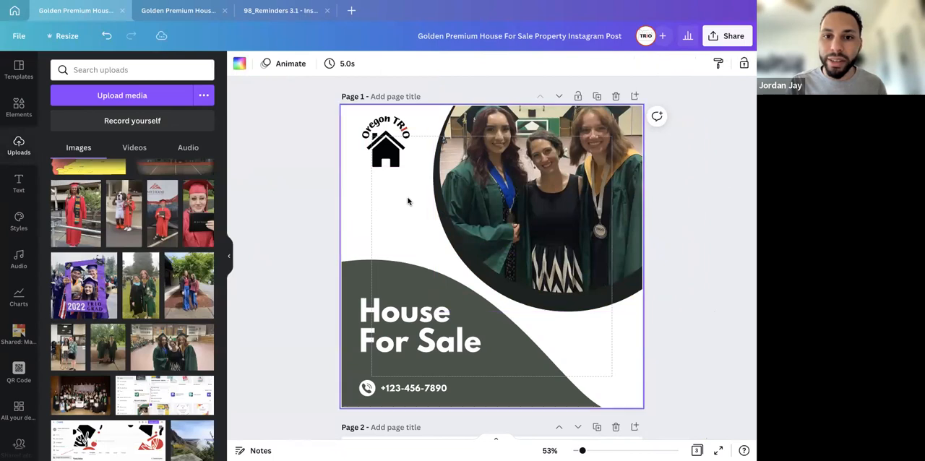
Replace the "House For Sale" heading on page 1 with "Graduation"
click(370, 319)
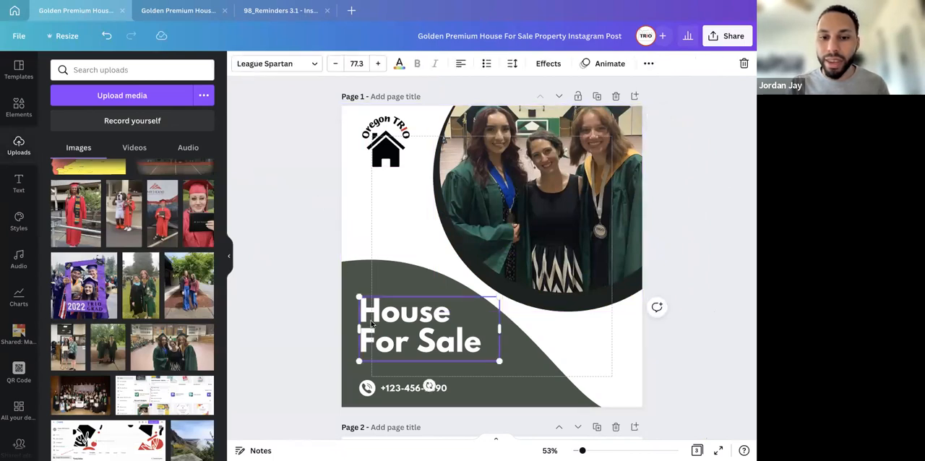
click(370, 319)
text(SLC)
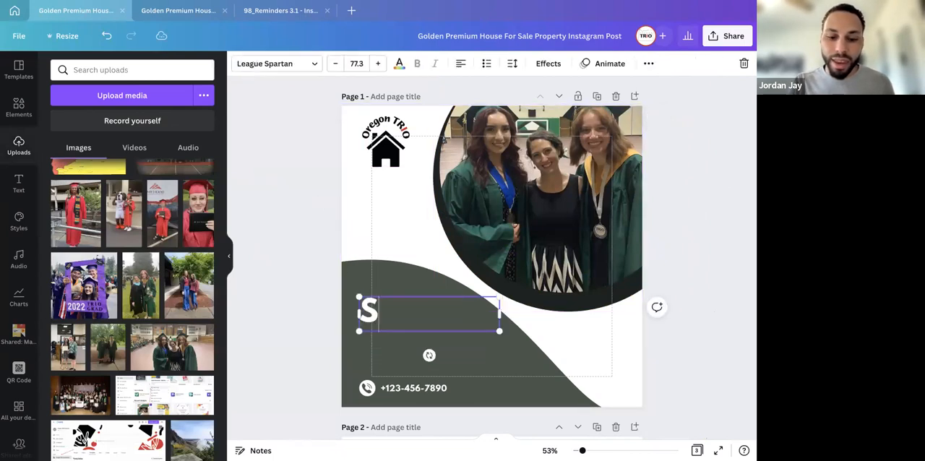
key(BackSpace)
key(BackSpace)
key(BackSpace)
text(G)
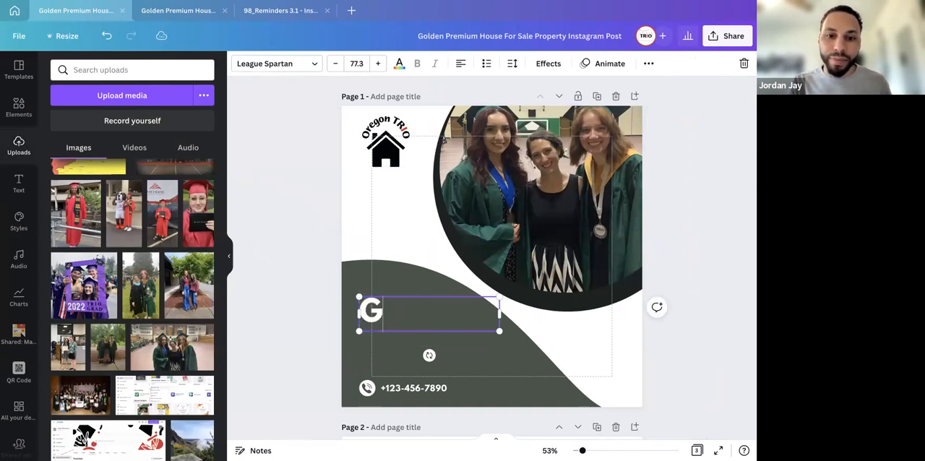
text(raduation)
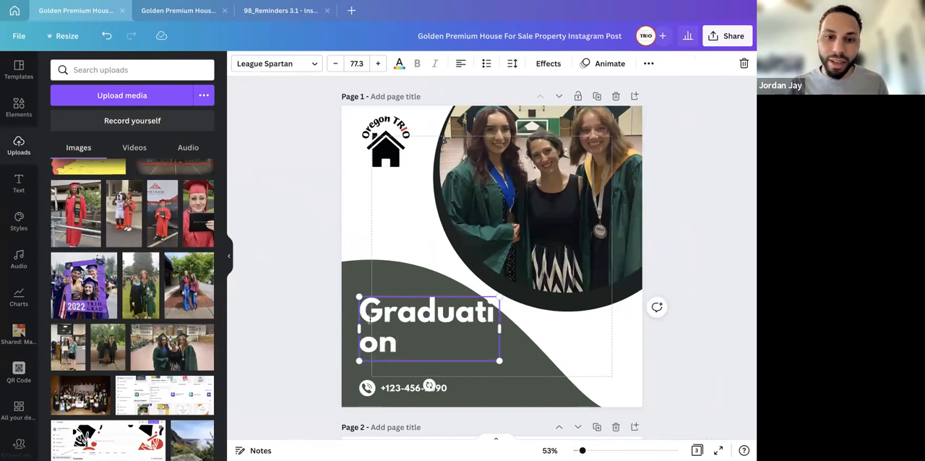
click(308, 178)
Reduce the "Graduation" heading's font size to 56 and move the heading slightly down on the wave shape
click(396, 333)
click(336, 64)
click(335, 63)
click(336, 63)
click(335, 64)
click(335, 64)
click(354, 63)
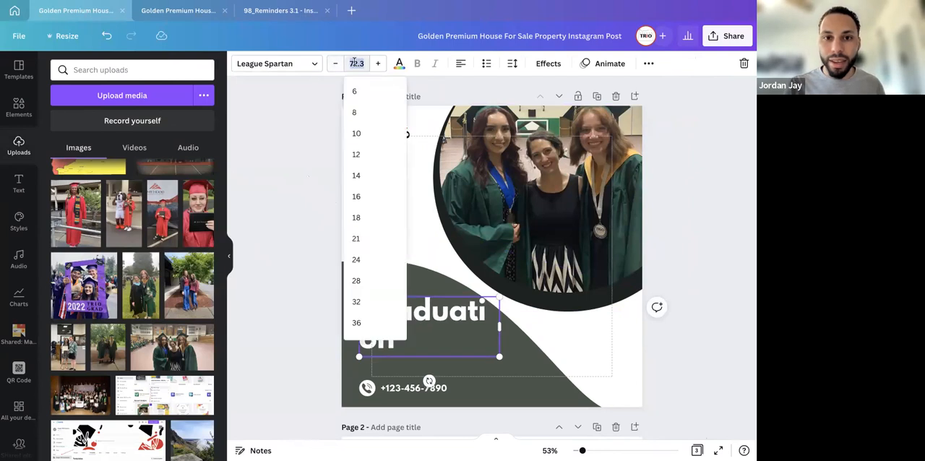
scroll(378, 264, down, 5)
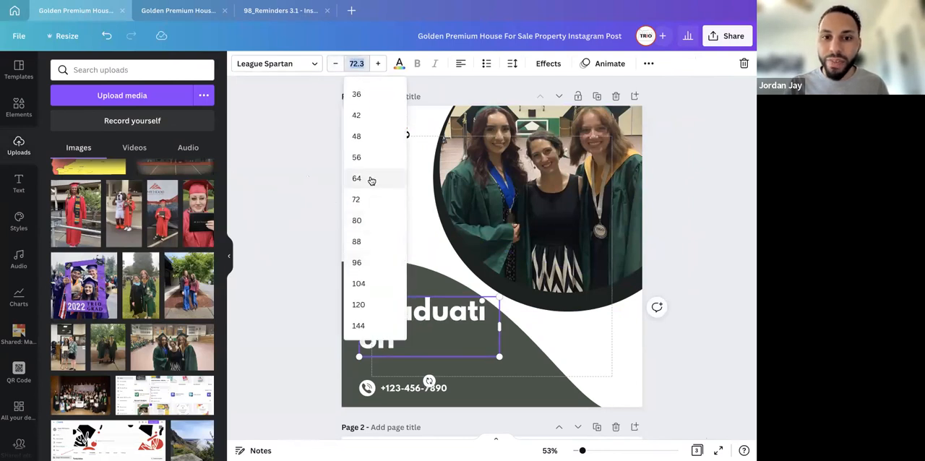
click(371, 180)
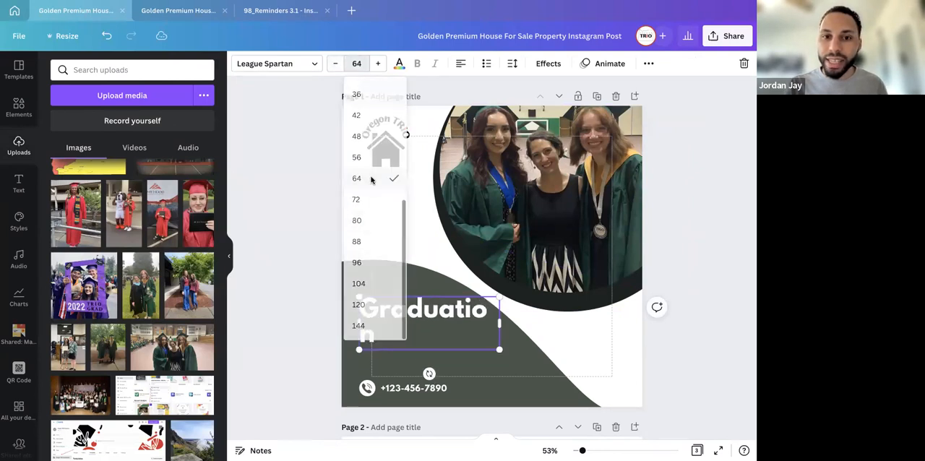
click(335, 64)
click(335, 63)
click(335, 64)
click(335, 63)
click(336, 64)
click(336, 63)
click(335, 63)
click(336, 63)
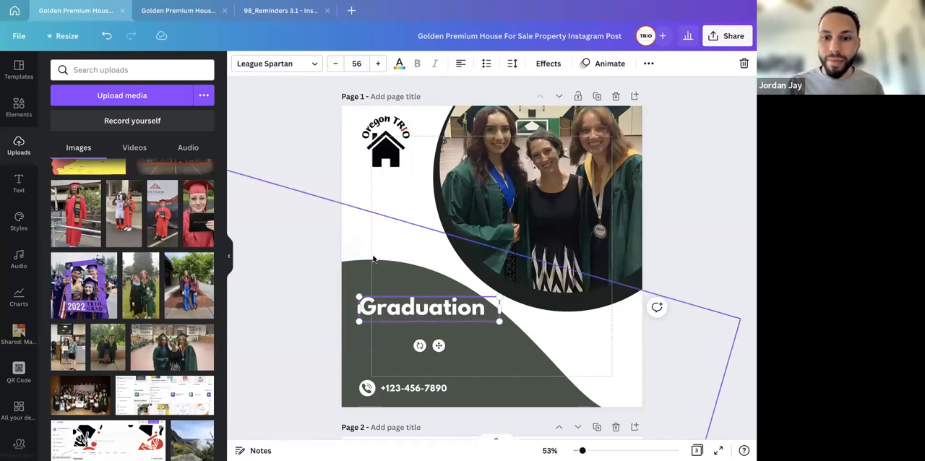
drag(438, 346, 440, 363)
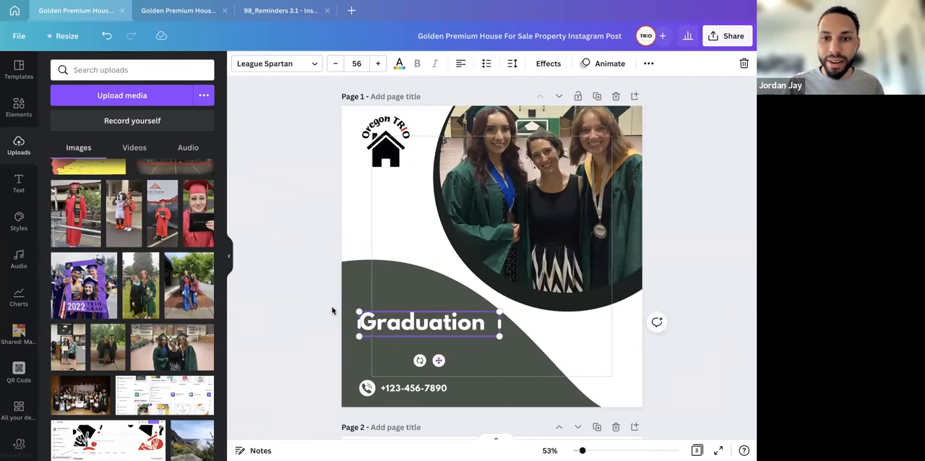
click(312, 291)
Open the phone number text at the foot of page 1 for editing
scroll(311, 291, down, 1)
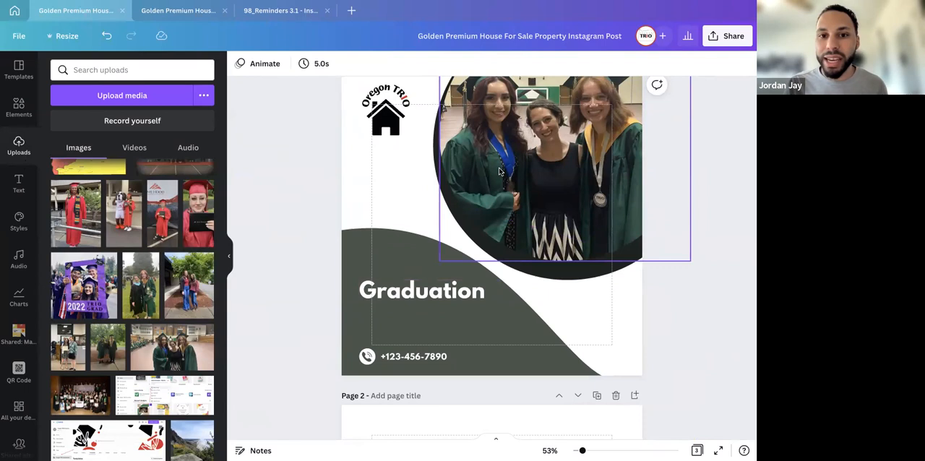
double_click(415, 357)
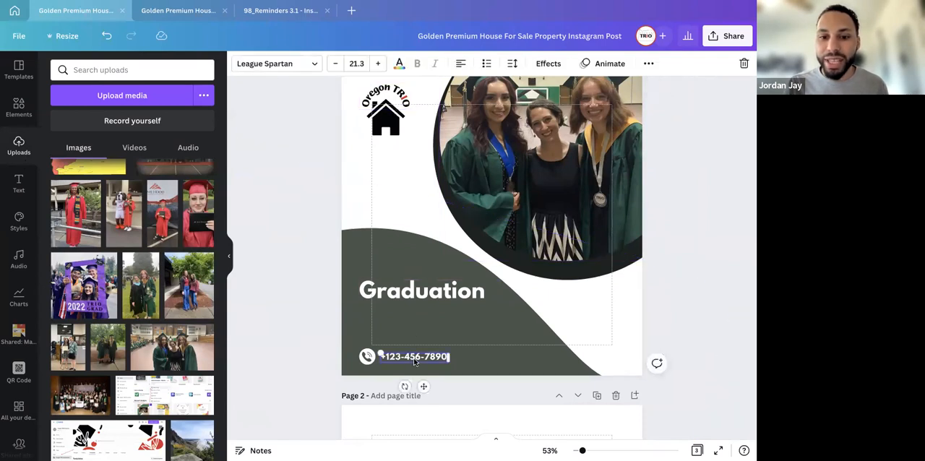